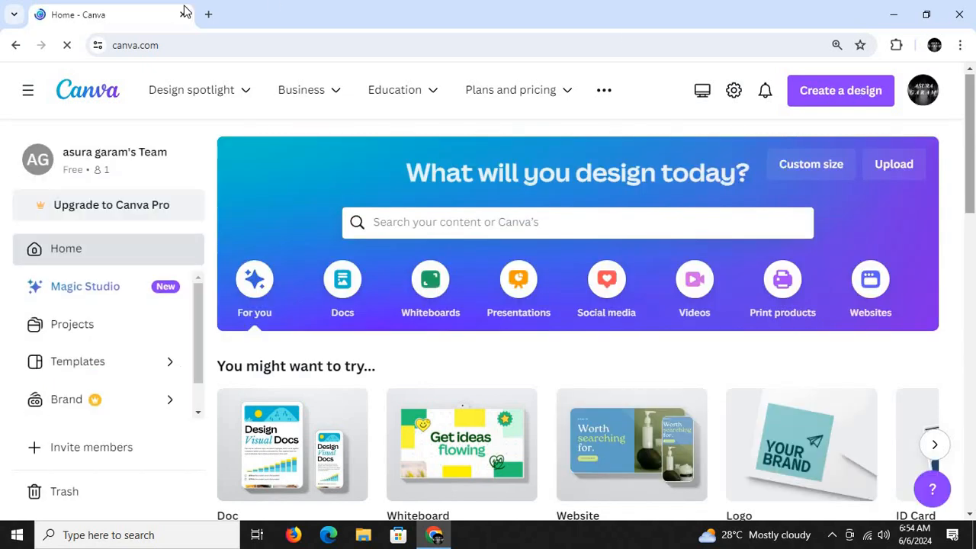
- Look over the home page, including its side navigation and the recent designs further down
click(27, 101)
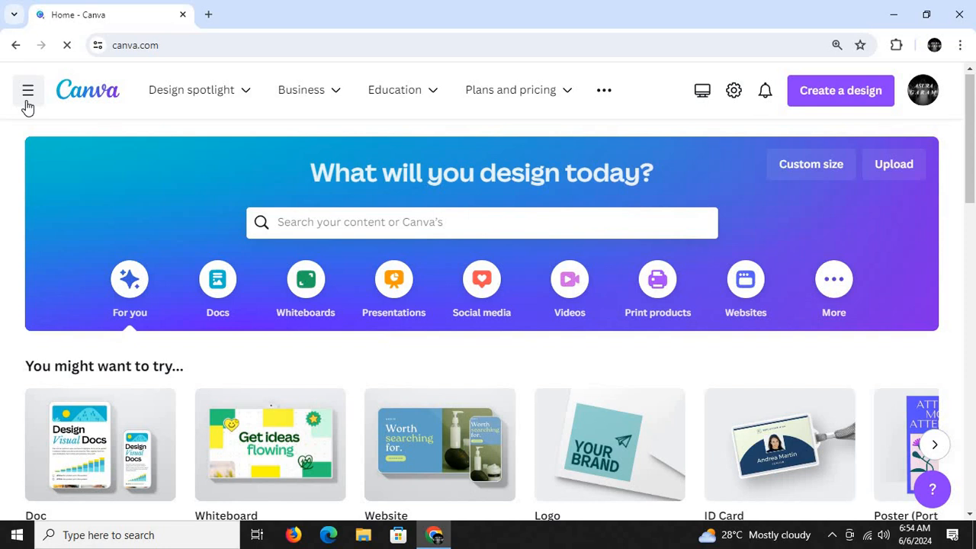
click(29, 99)
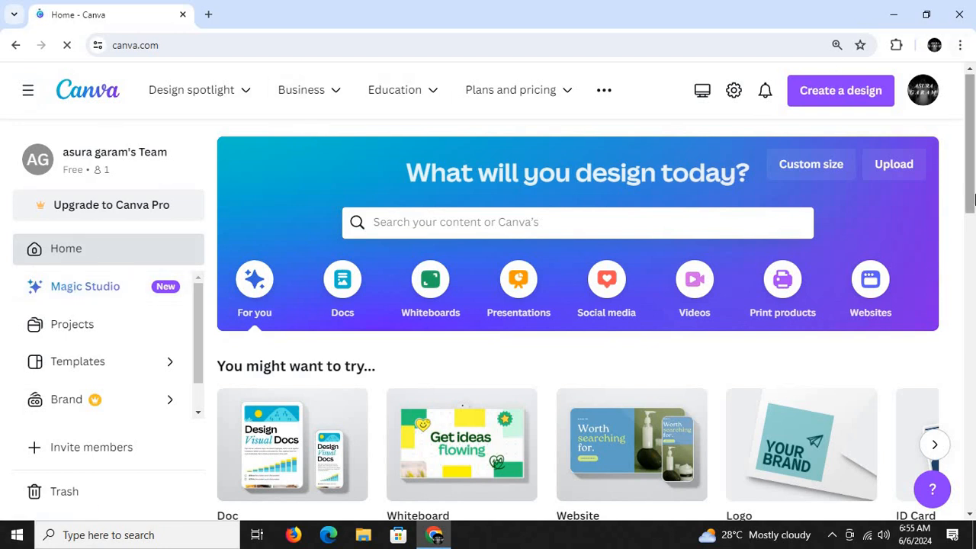
scroll(969, 198, down, 2)
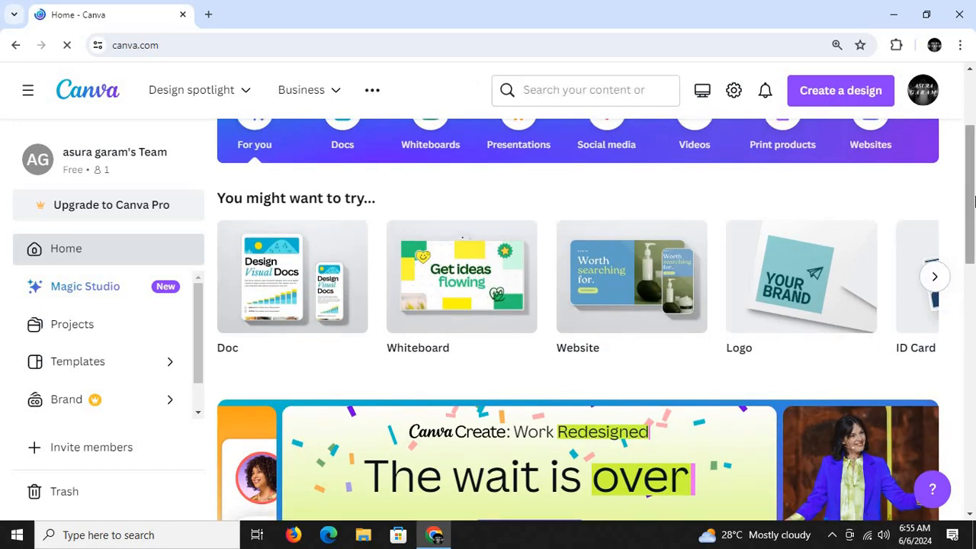
drag(974, 199, 974, 357)
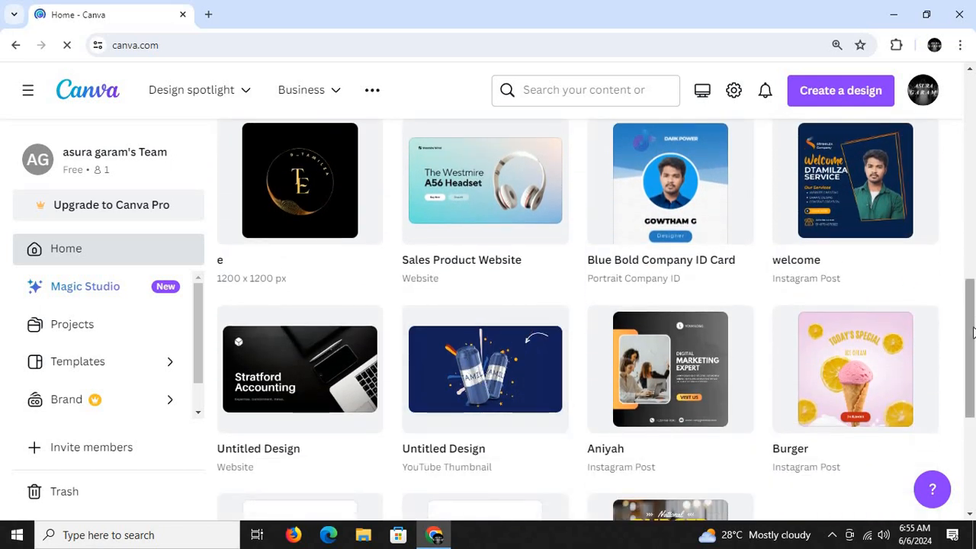
scroll(973, 332, down, 1)
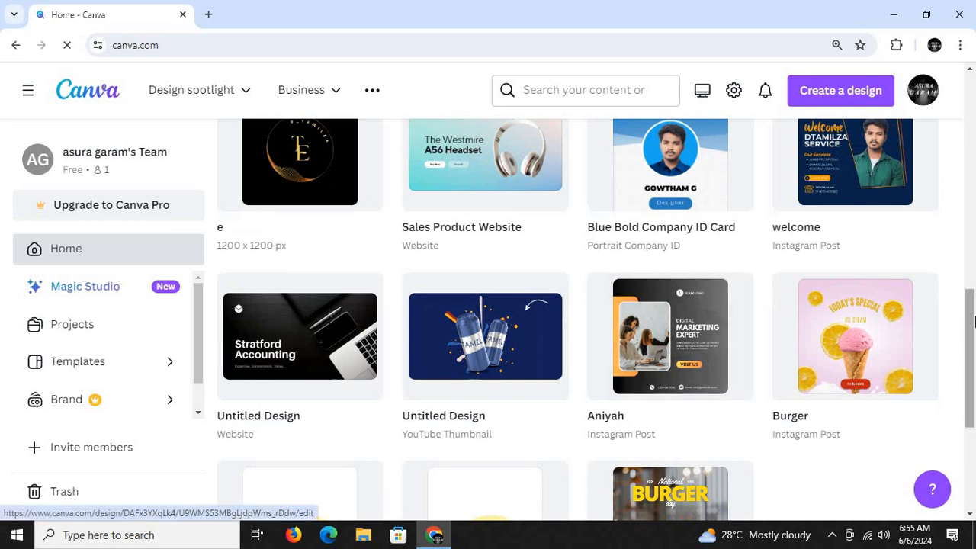
drag(974, 320, 973, 128)
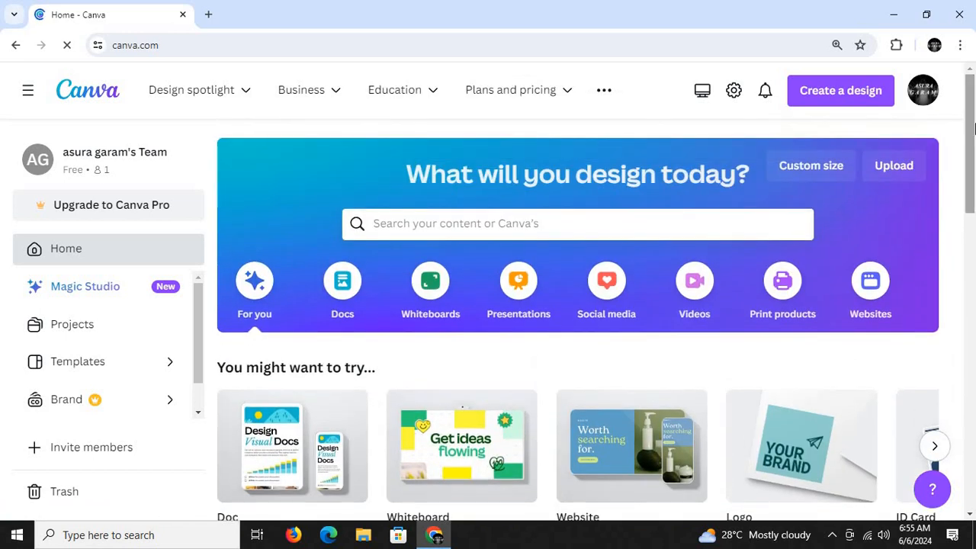
click(831, 536)
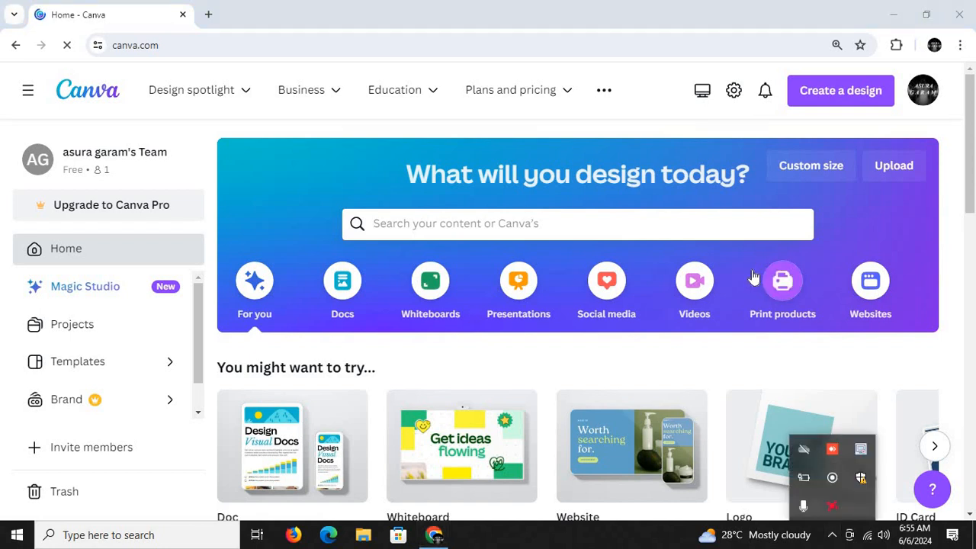
mouse_move(972, 161)
mouse_down()
mouse_move(973, 177)
mouse_move(972, 155)
mouse_up()
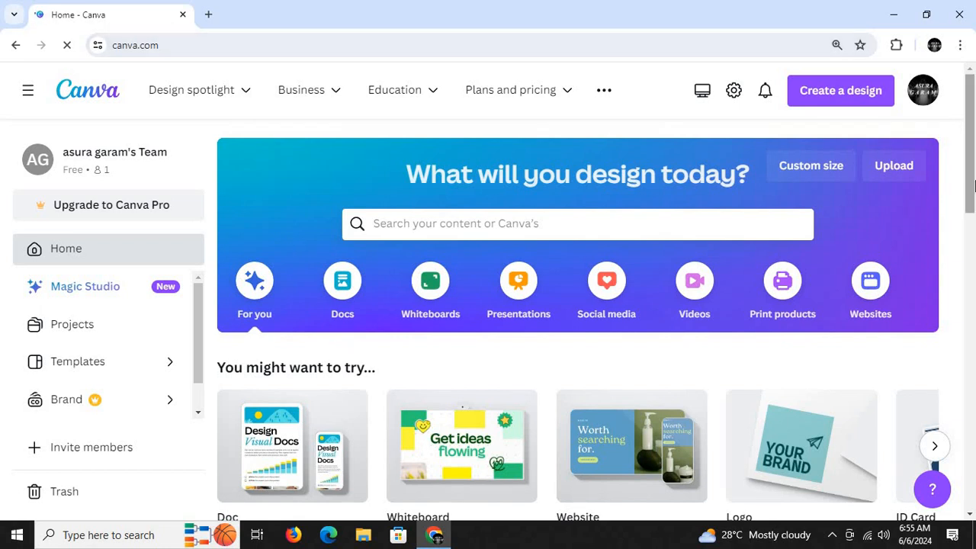
- Create a new blank logo design from the suggested design types
scroll(933, 195, down, 2)
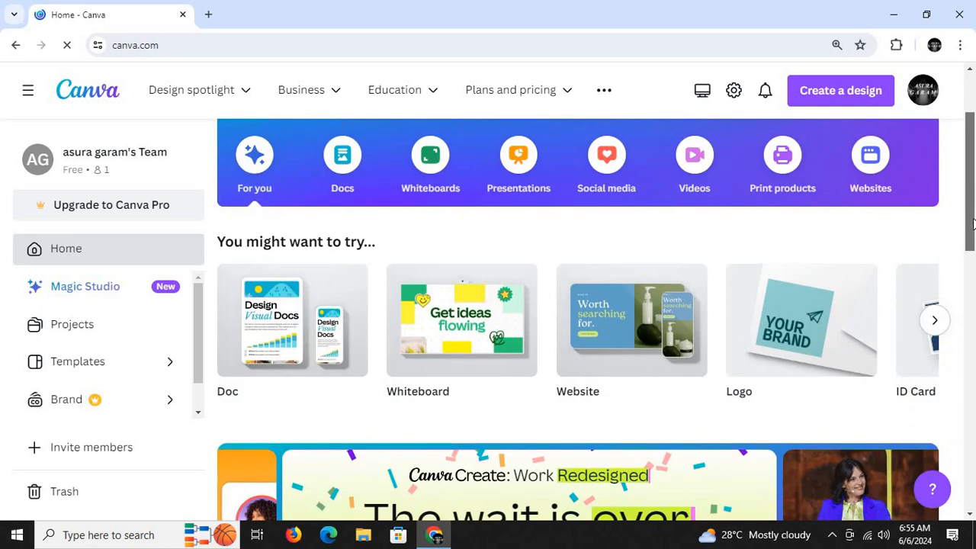
click(781, 342)
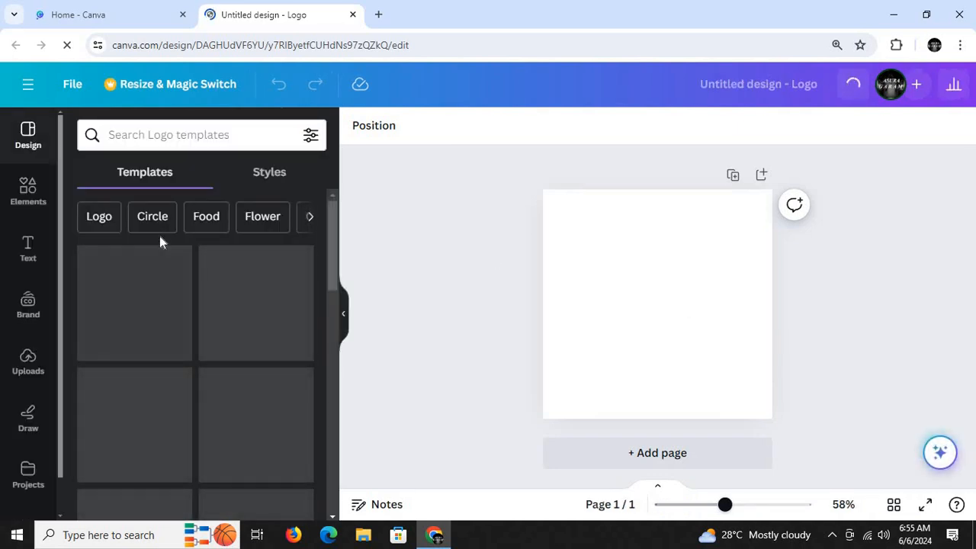
- Search the logo templates for "biriyani logo" and browse through the results
click(165, 141)
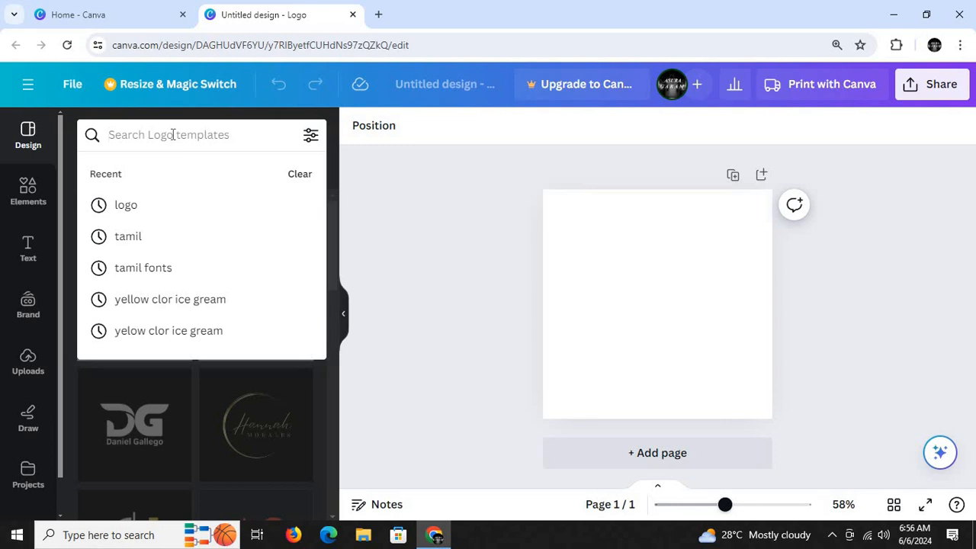
text(biriy)
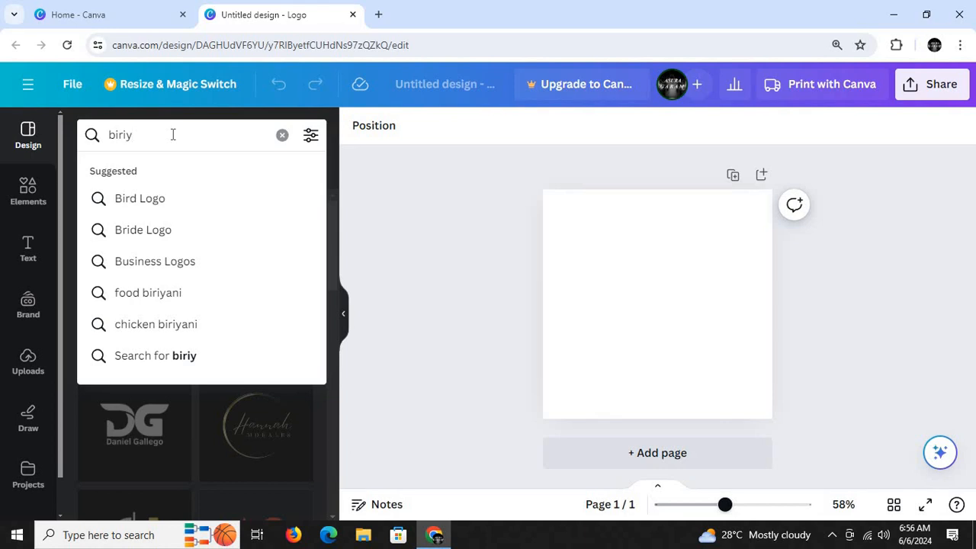
text(ani logo)
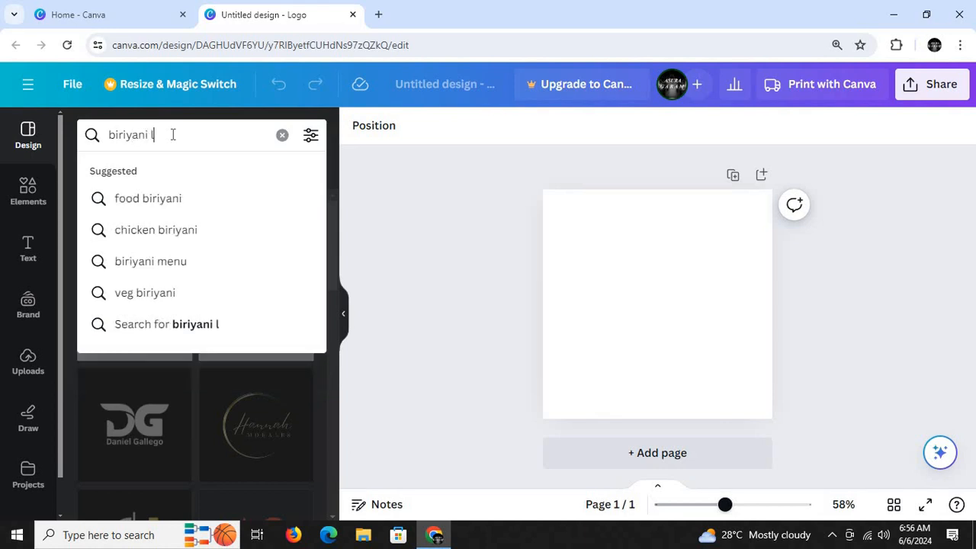
key(Return)
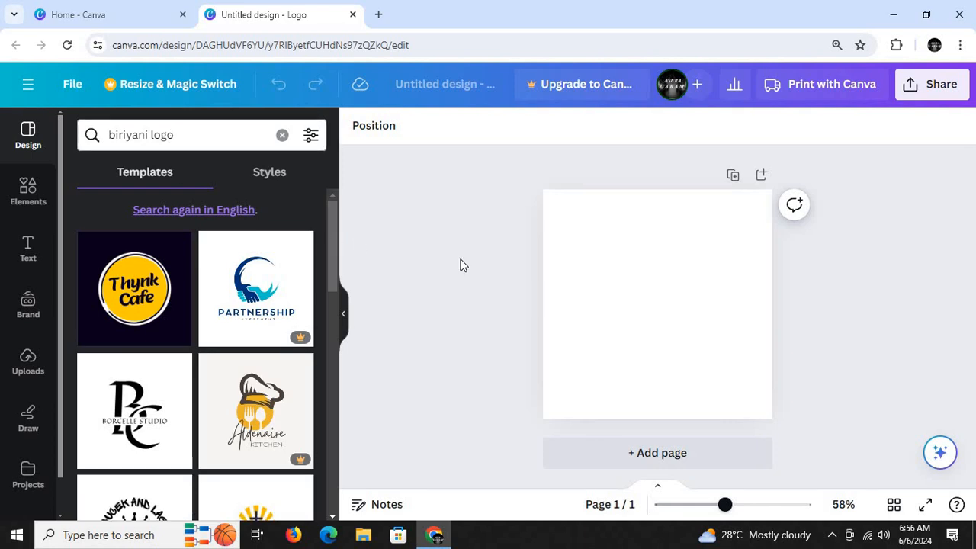
drag(335, 277, 331, 457)
drag(339, 349, 332, 453)
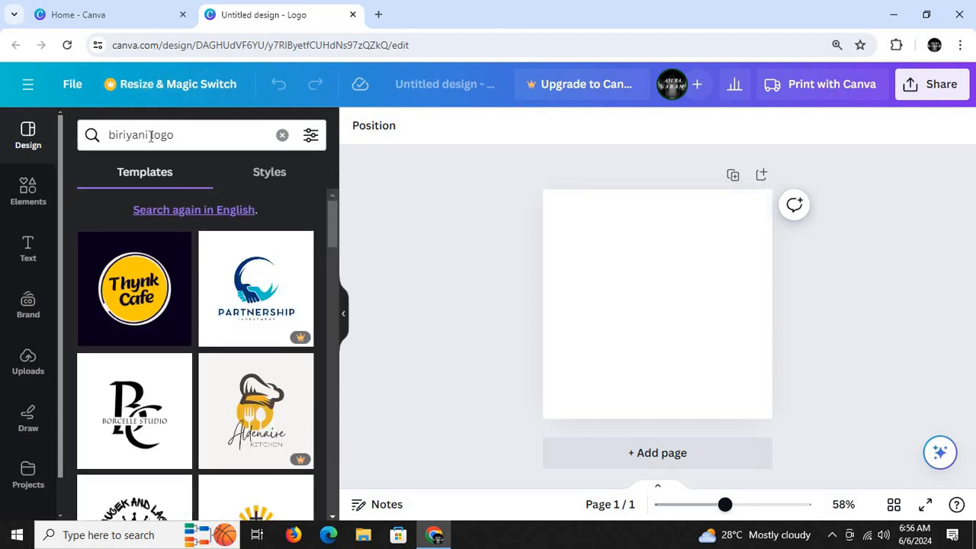
- Re-enter "biriyani logo" as the template search and look through the results again
click(150, 134)
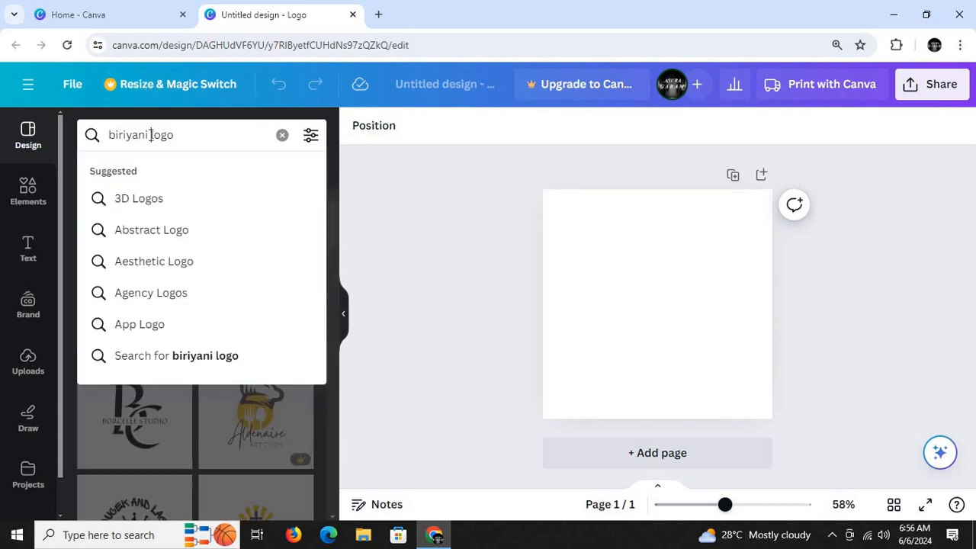
key(BackSpace)
key(BackSpace)
key(BackSpace)
key(BackSpace)
key(BackSpace)
key(BackSpace)
key(BackSpace)
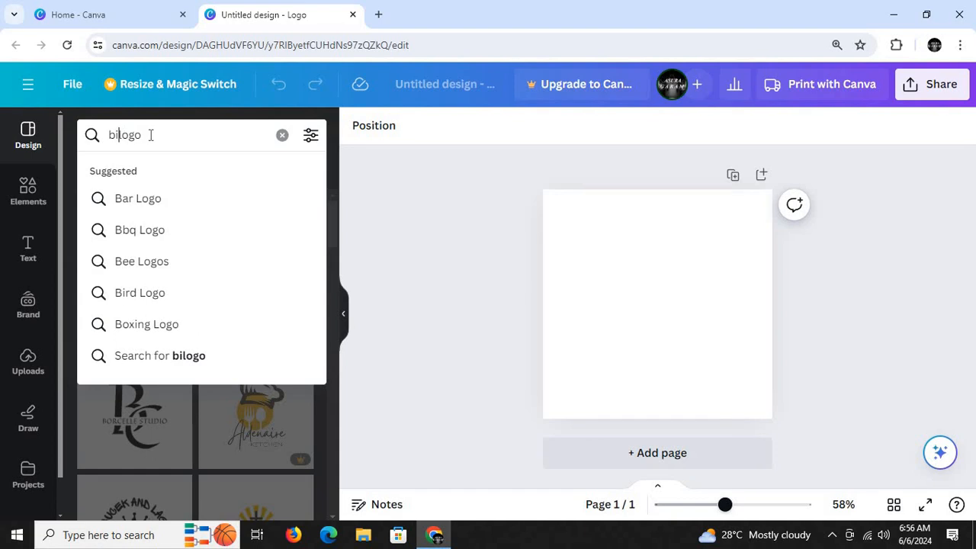
text(yan)
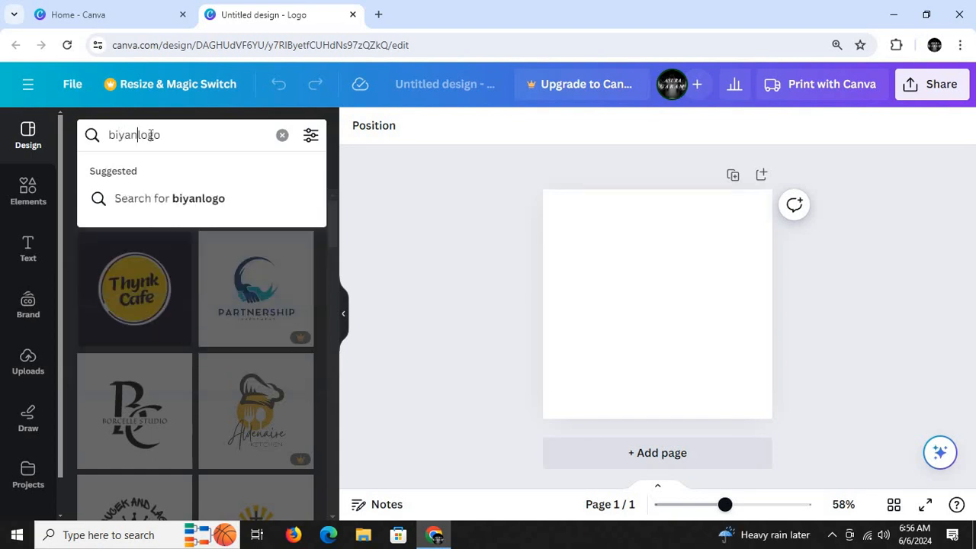
key(BackSpace)
key(BackSpace)
key(BackSpace)
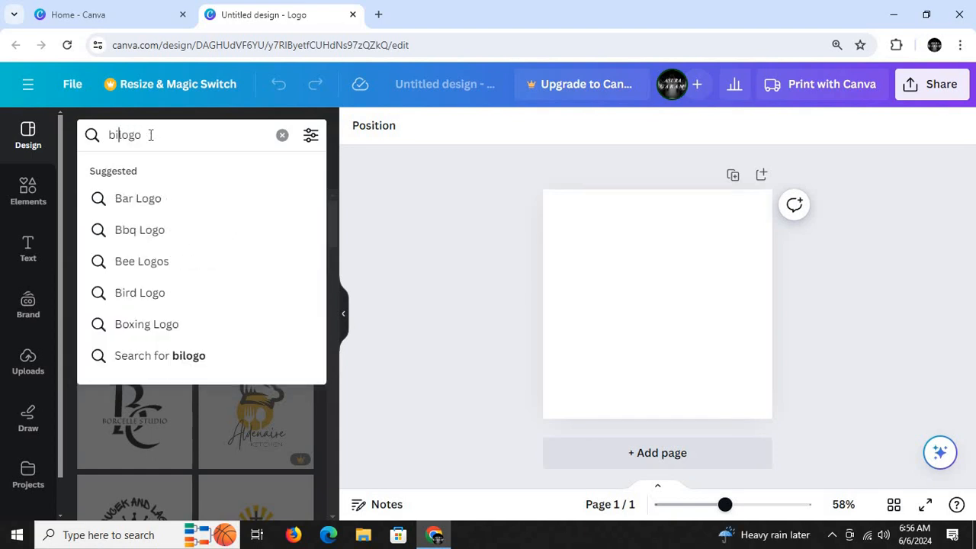
text(riyani)
key(Return)
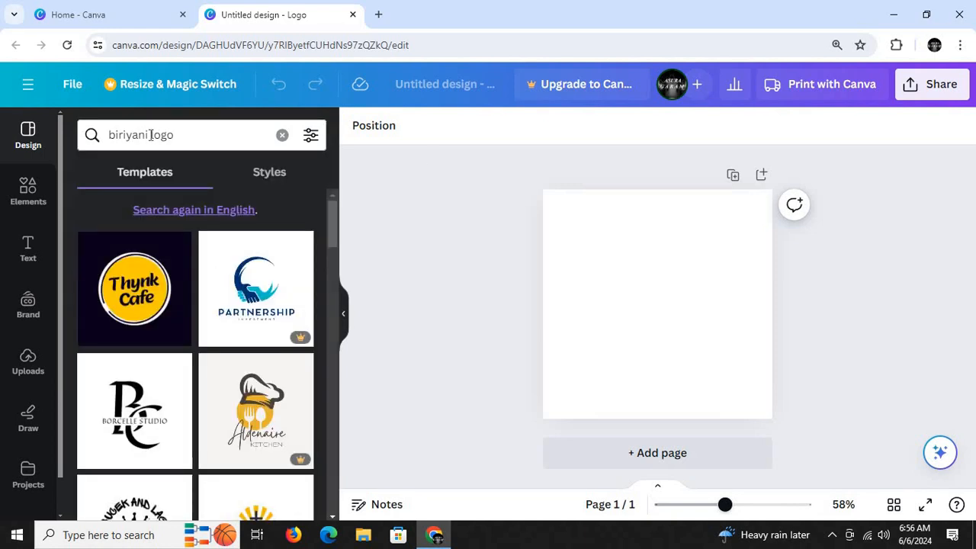
drag(333, 239, 332, 300)
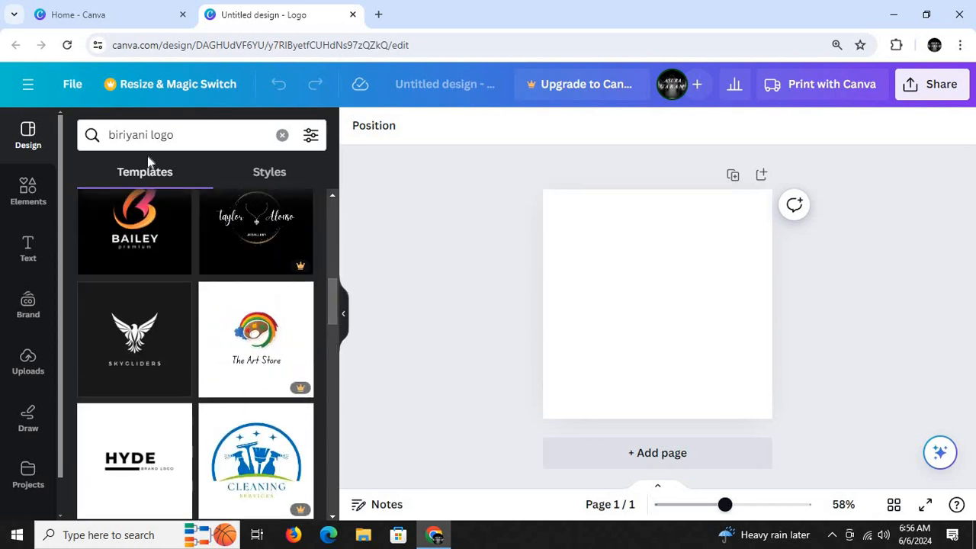
- Replace the template search text with "food logo" and run the search
click(176, 138)
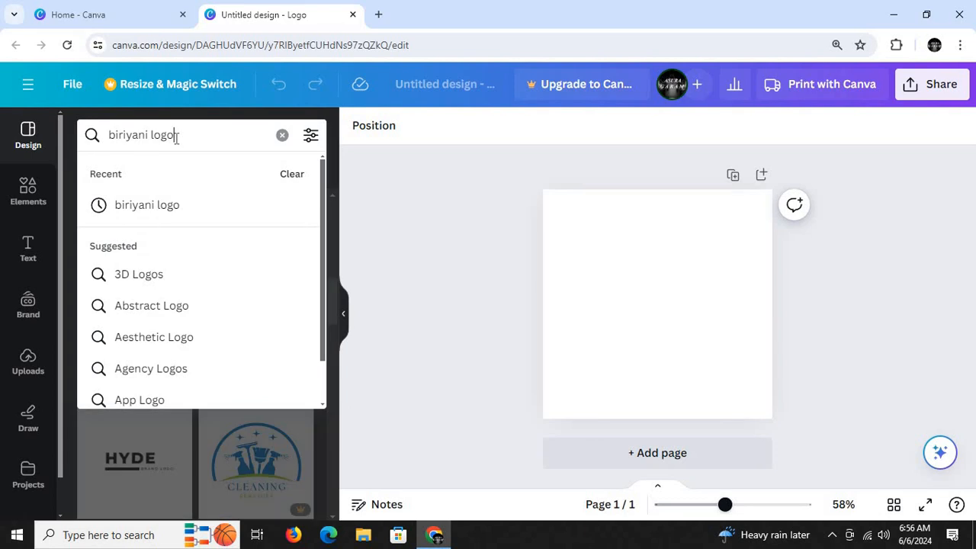
key(BackSpace)
key(BackSpace)
key(BackSpace)
key(BackSpace)
key(BackSpace)
key(BackSpace)
key(BackSpace)
key(BackSpace)
key(BackSpace)
key(BackSpace)
key(BackSpace)
key(BackSpace)
text(f)
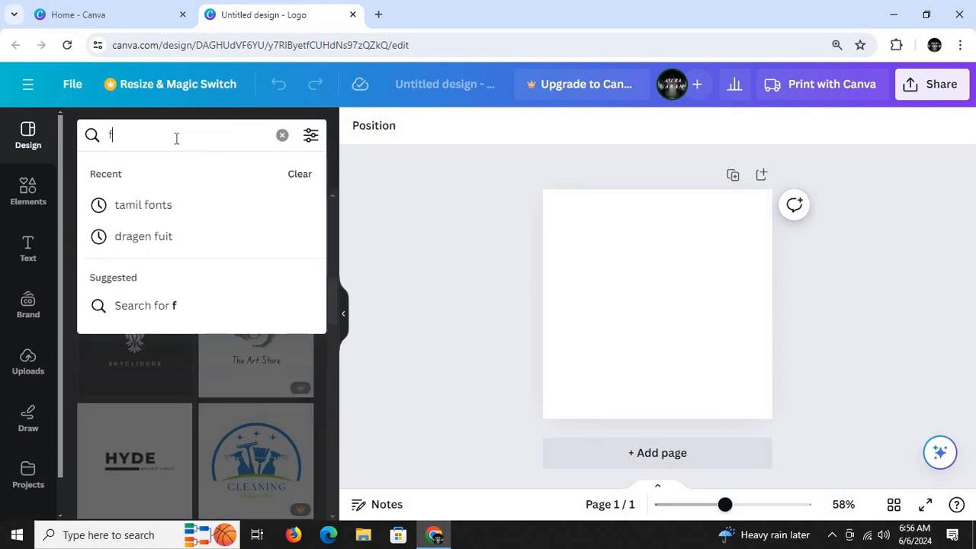
text(ood logo)
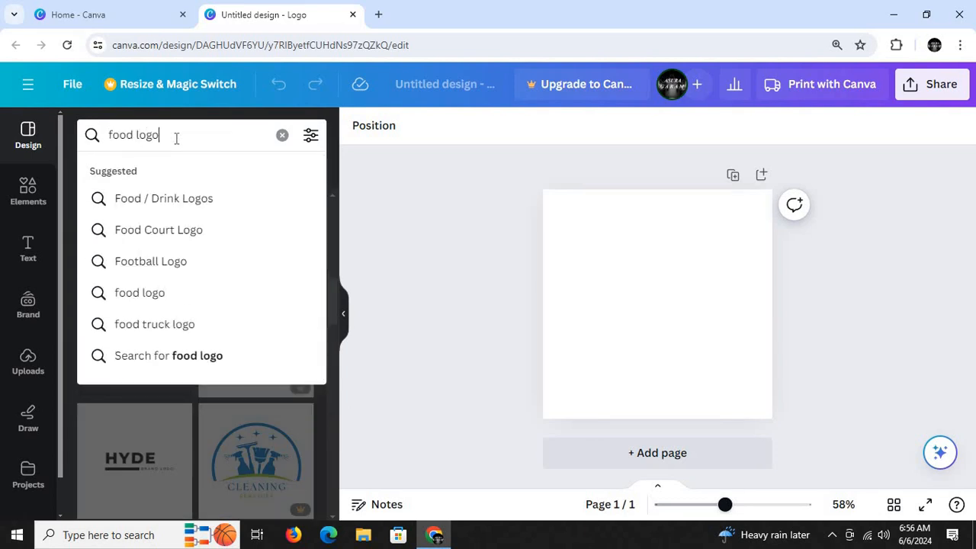
key(Return)
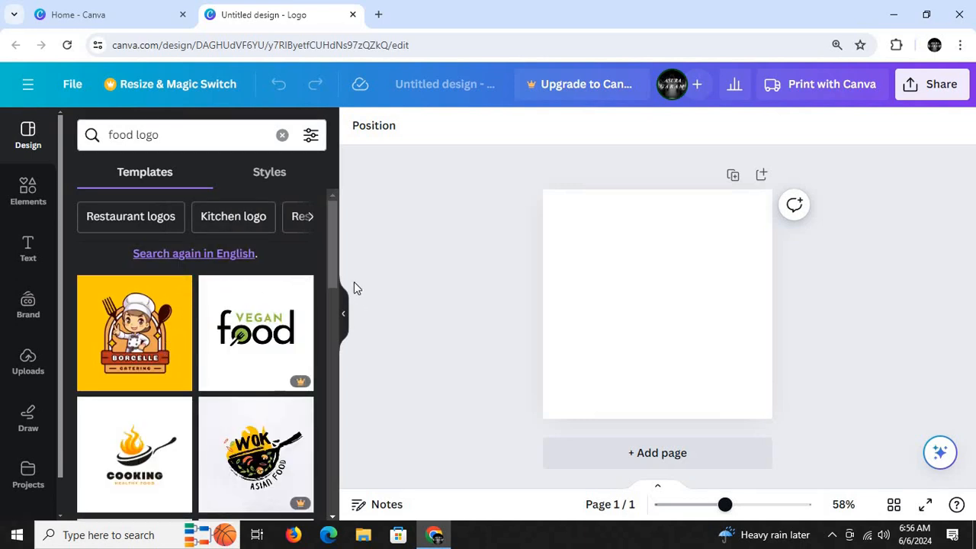
- Apply the Master Chef "Food & Drinks" logo template from the search results to the blank page
drag(334, 276, 331, 284)
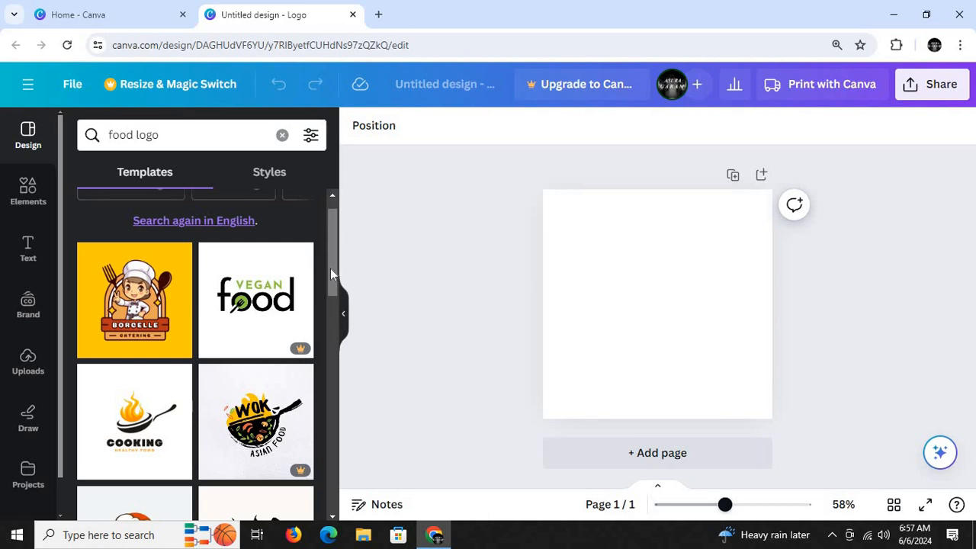
drag(330, 268, 333, 307)
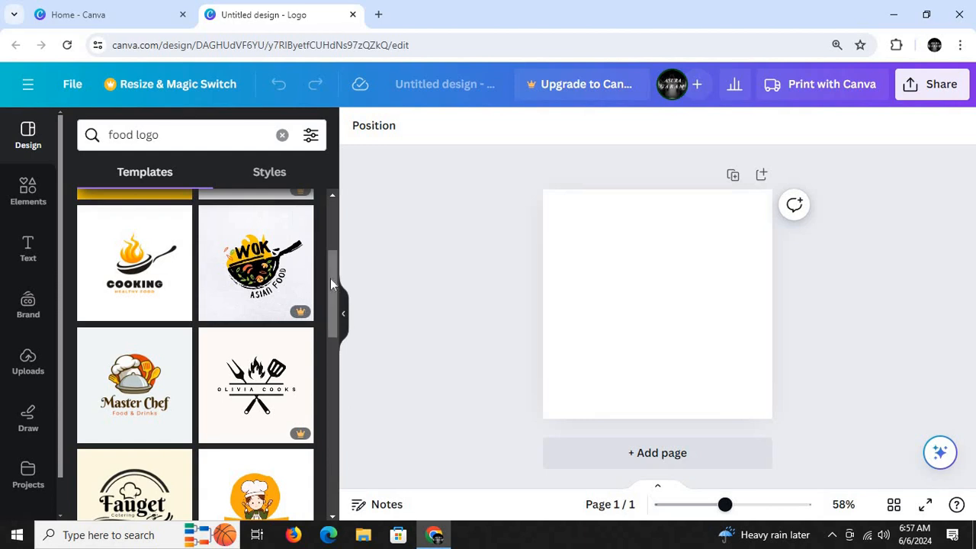
drag(332, 278, 333, 316)
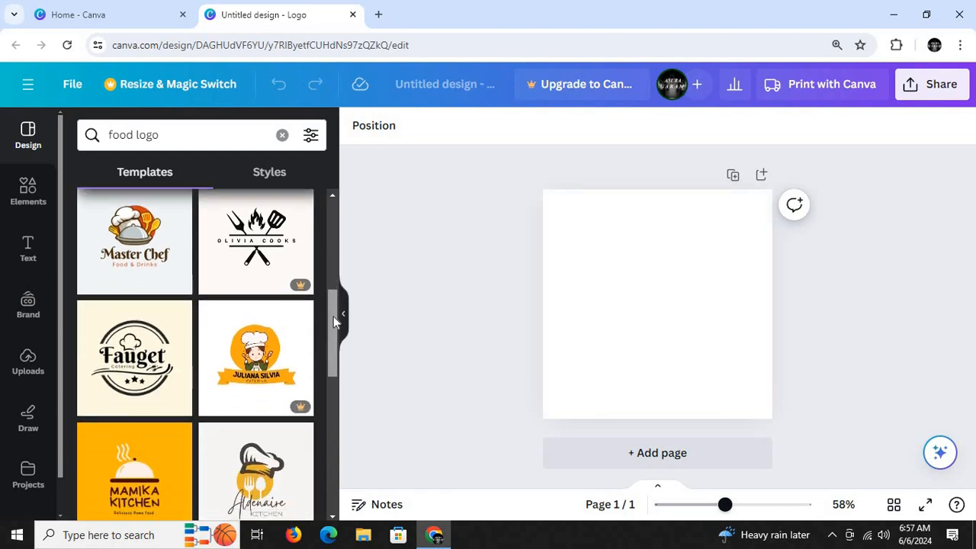
click(112, 247)
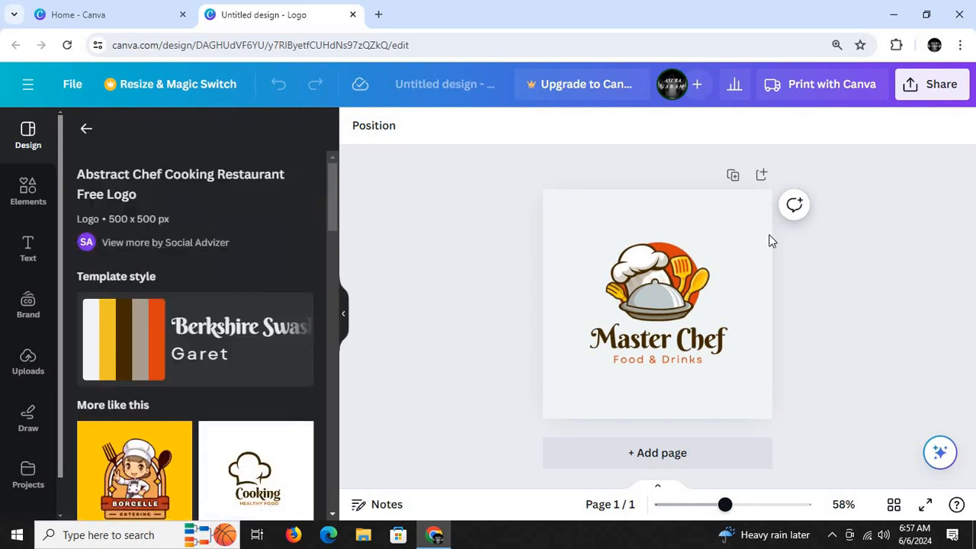
click(830, 538)
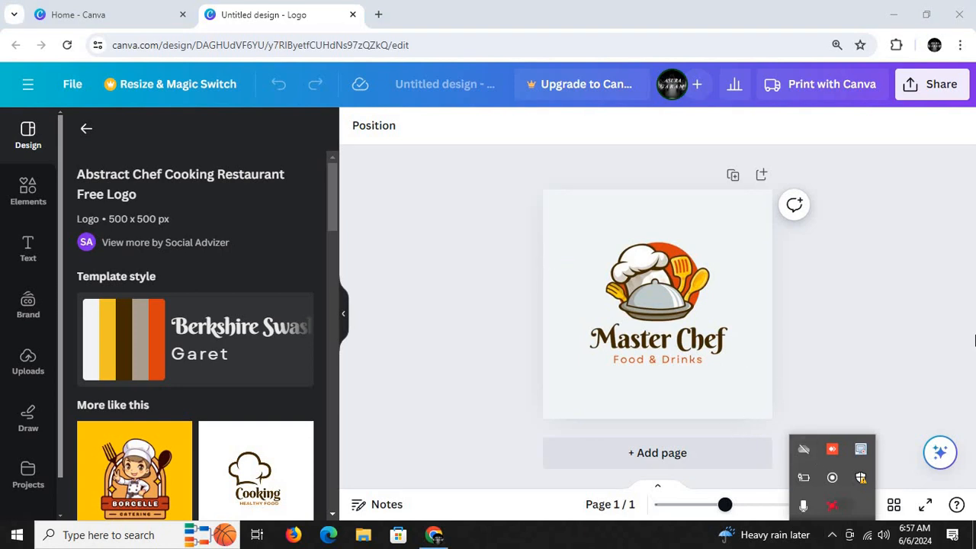
click(904, 358)
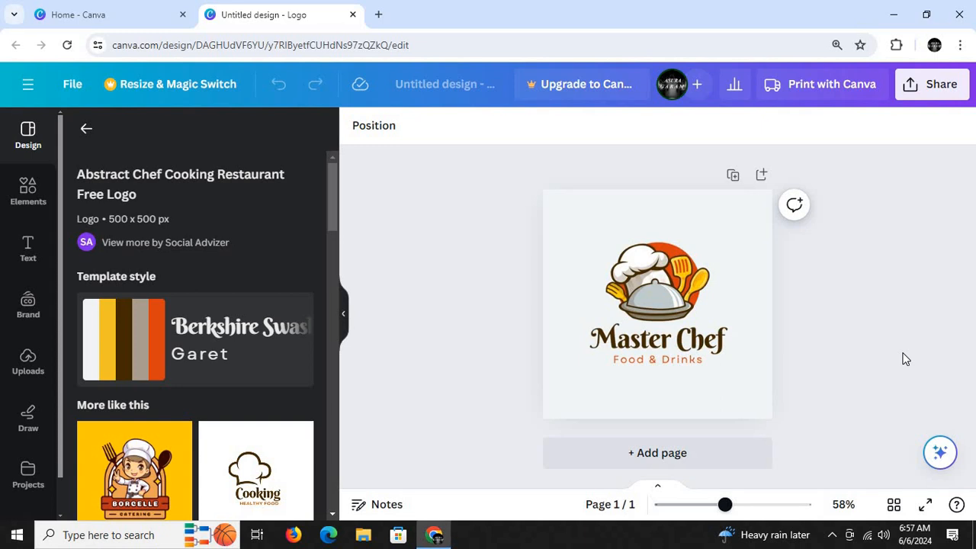
key(ctrl+plus)
key(ctrl+plus)
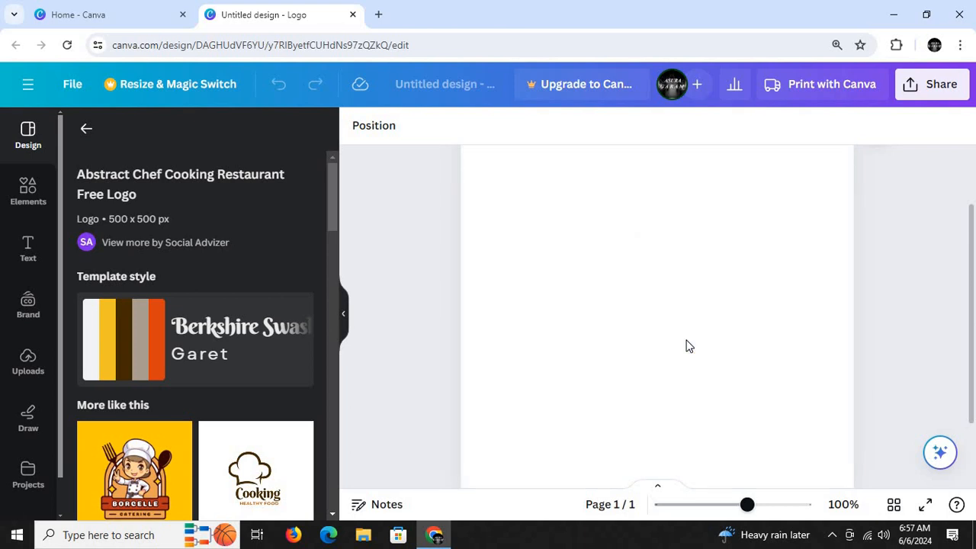
key(ctrl+minus)
key(ctrl+minus)
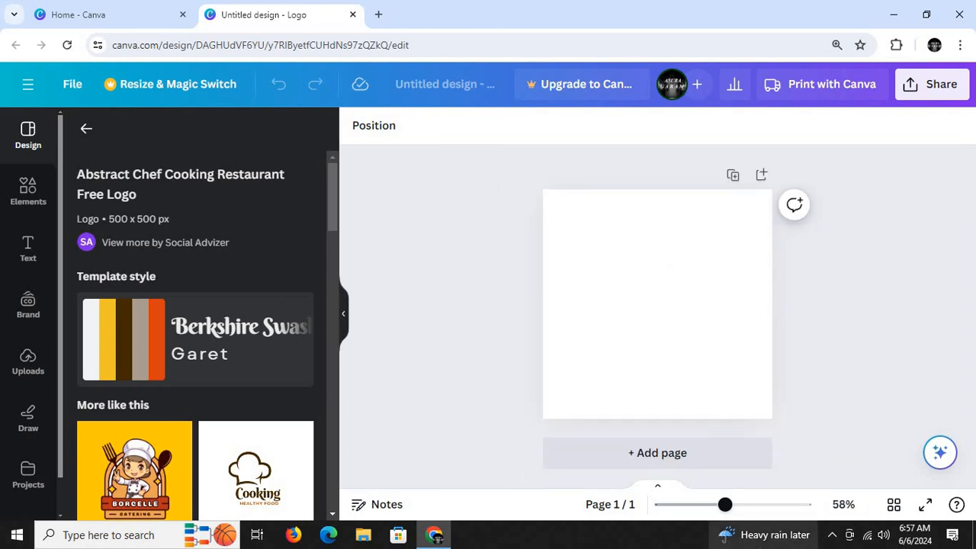
mouse_move(728, 505)
mouse_down()
mouse_move(665, 511)
mouse_move(824, 509)
mouse_move(721, 517)
mouse_up()
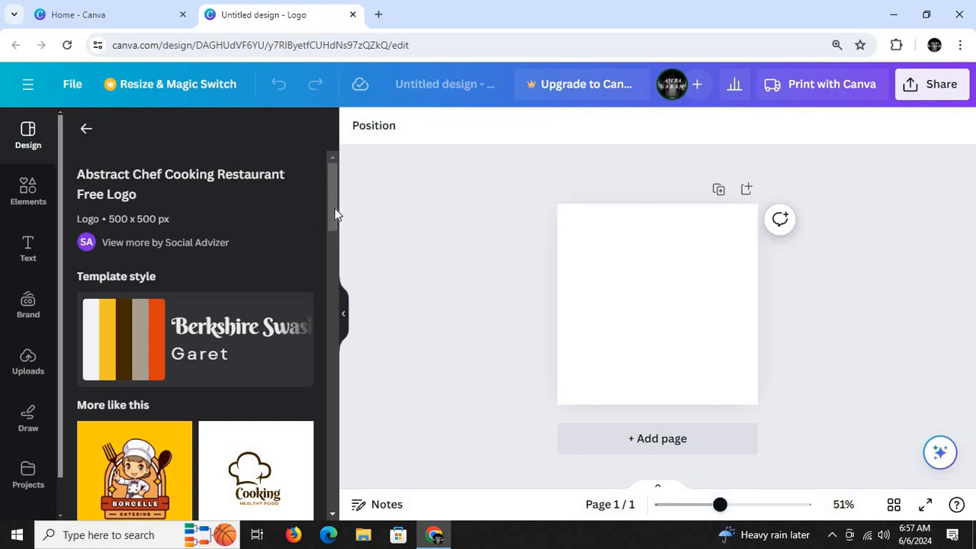
- Look through the similar logos, return to the search results and apply the Master Chef "Food & Drinks" template to the page
drag(335, 214, 328, 246)
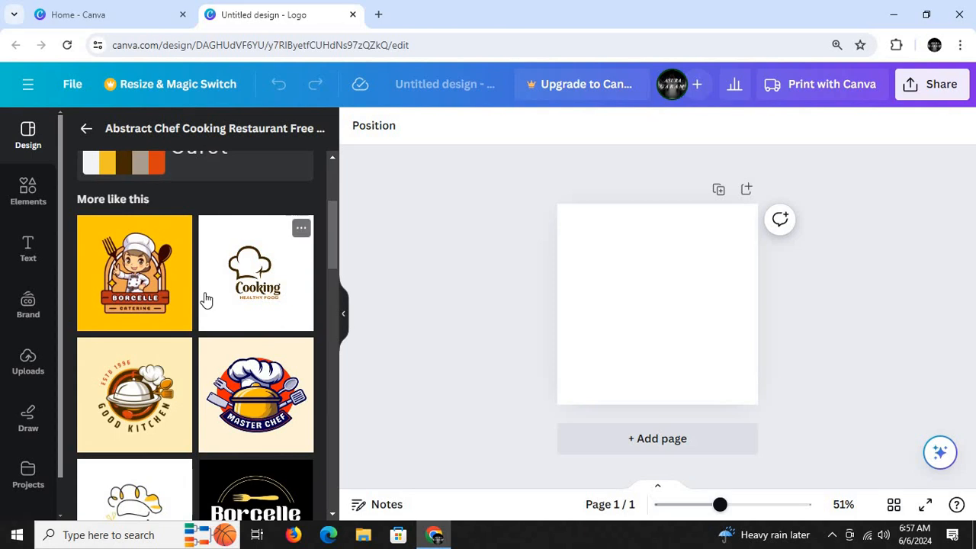
click(86, 132)
click(116, 250)
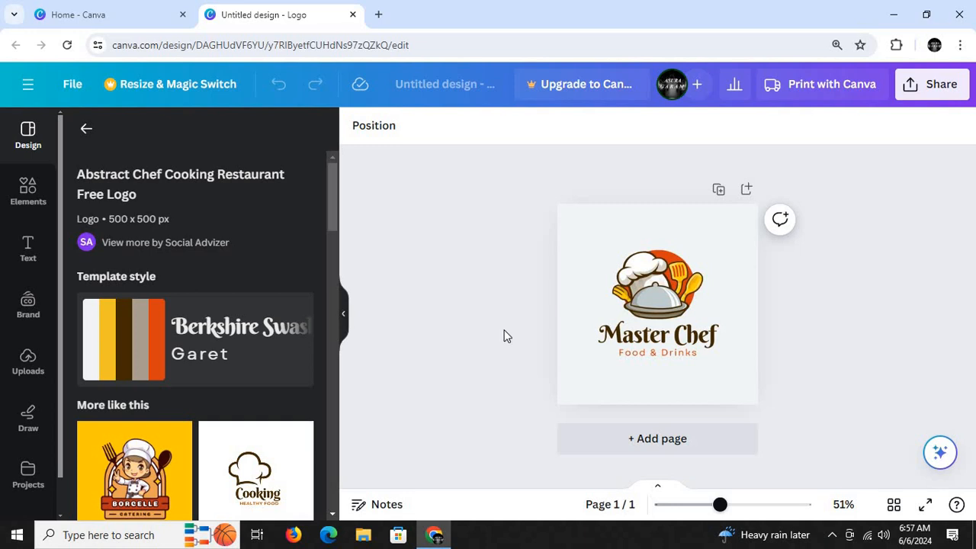
- Try the yellow Borcelle Catering template on the page, select its "CATERING" text, and switch back to the Master Chef template
key(ctrl+plus)
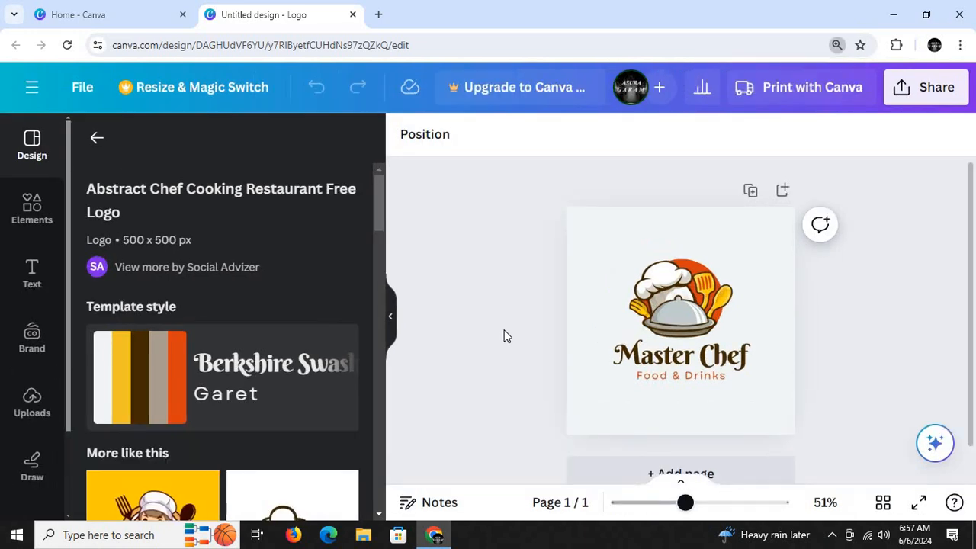
key(ctrl+minus)
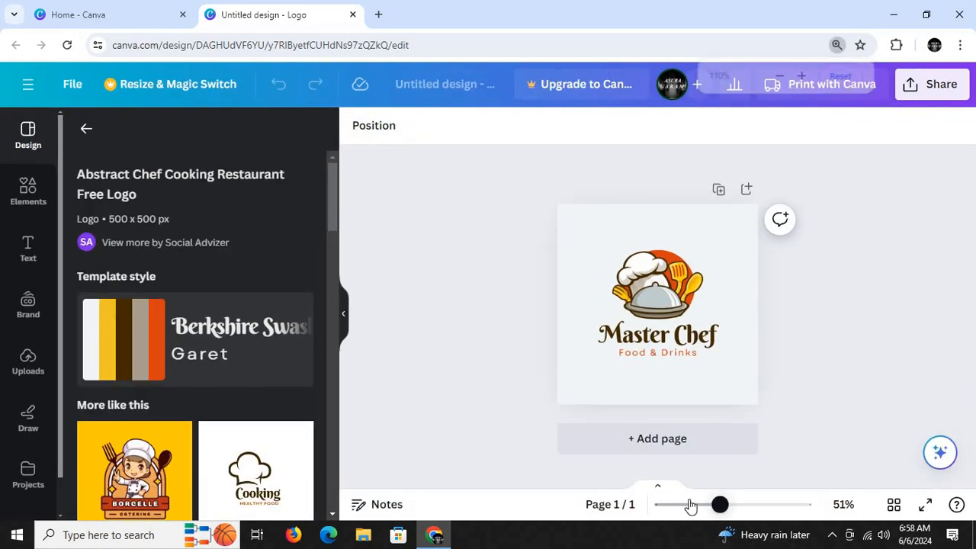
drag(720, 511, 730, 510)
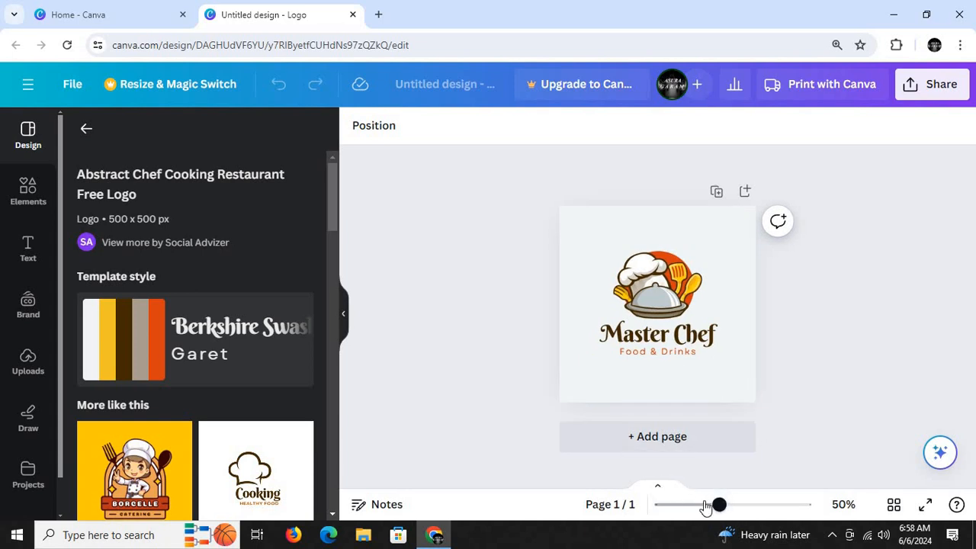
drag(718, 508, 749, 508)
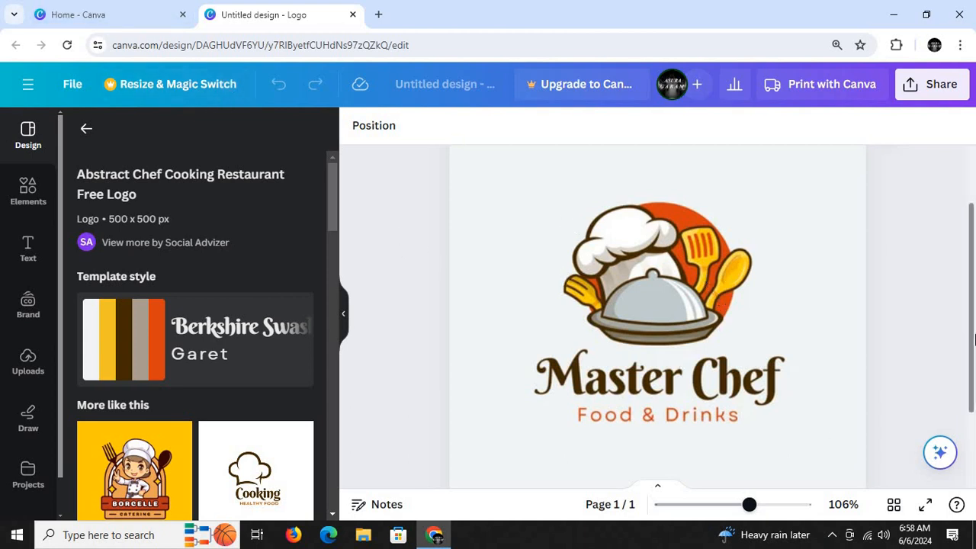
scroll(763, 328, down, 1)
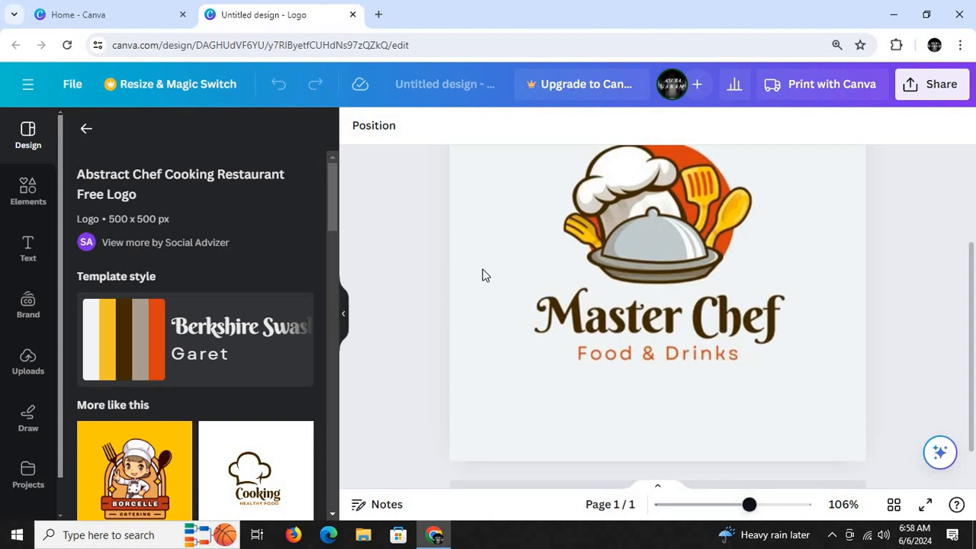
click(150, 459)
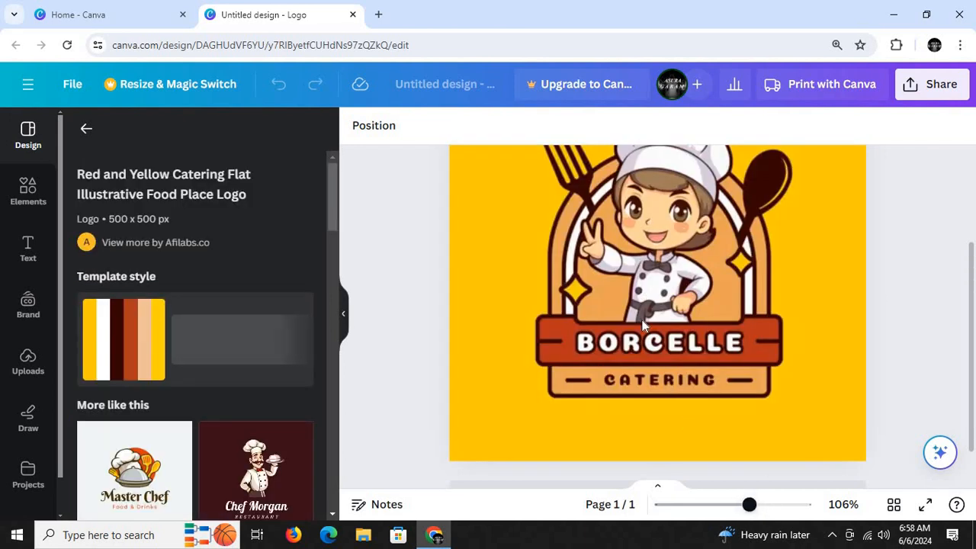
double_click(612, 370)
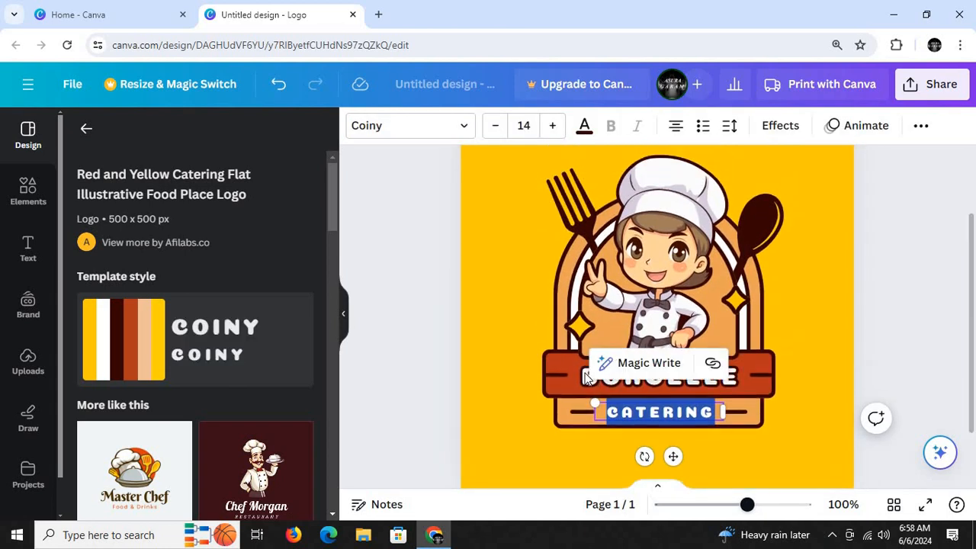
click(85, 128)
click(134, 248)
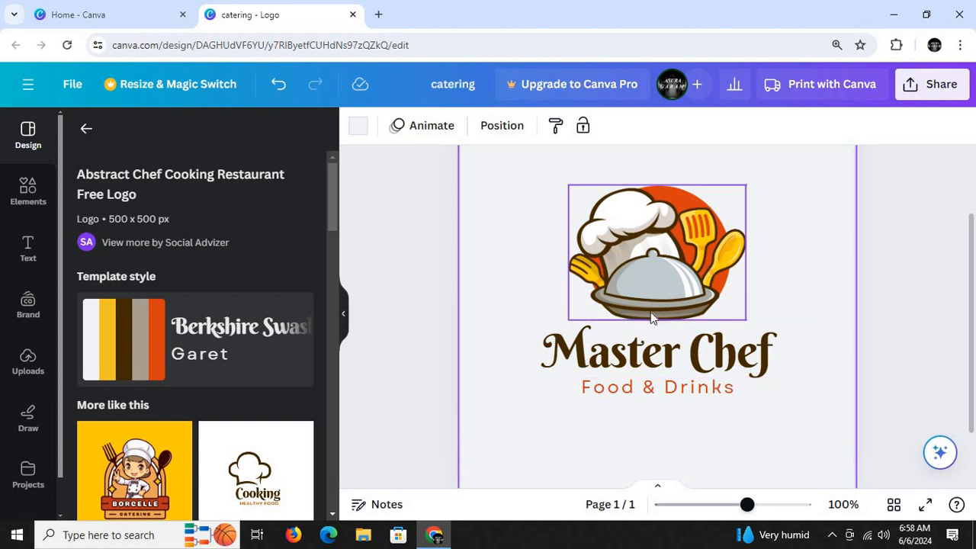
- Try shifting the chef hat illustration slightly to the left and undo the move
click(657, 294)
drag(657, 284, 637, 285)
key(ctrl+z)
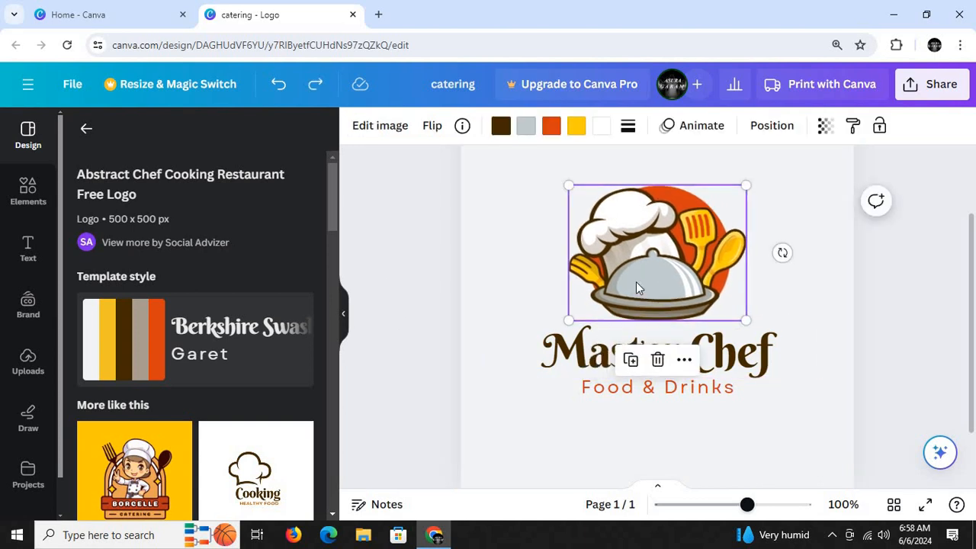
- Try moving the "Master Chef" title off the page's left edge and below the tagline, and undo both moves
click(599, 339)
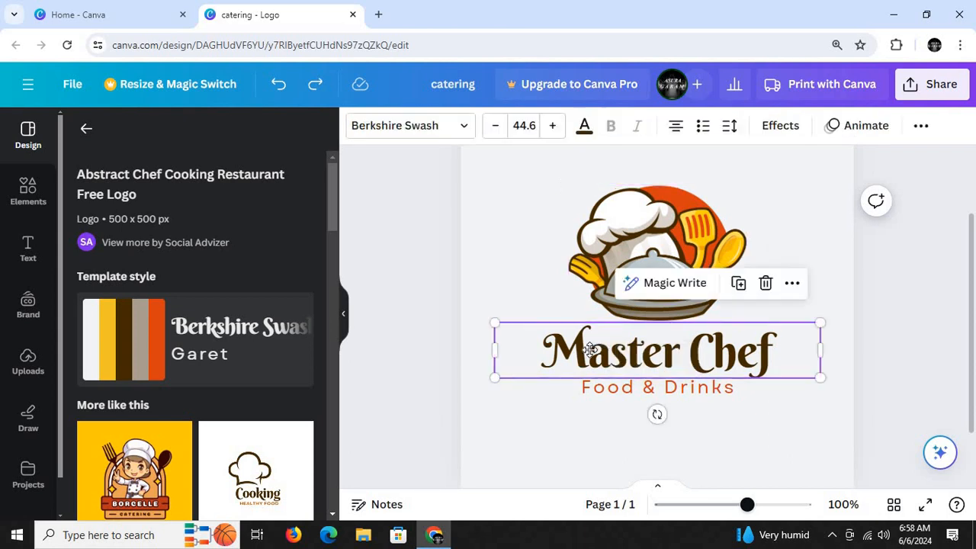
drag(601, 340, 362, 328)
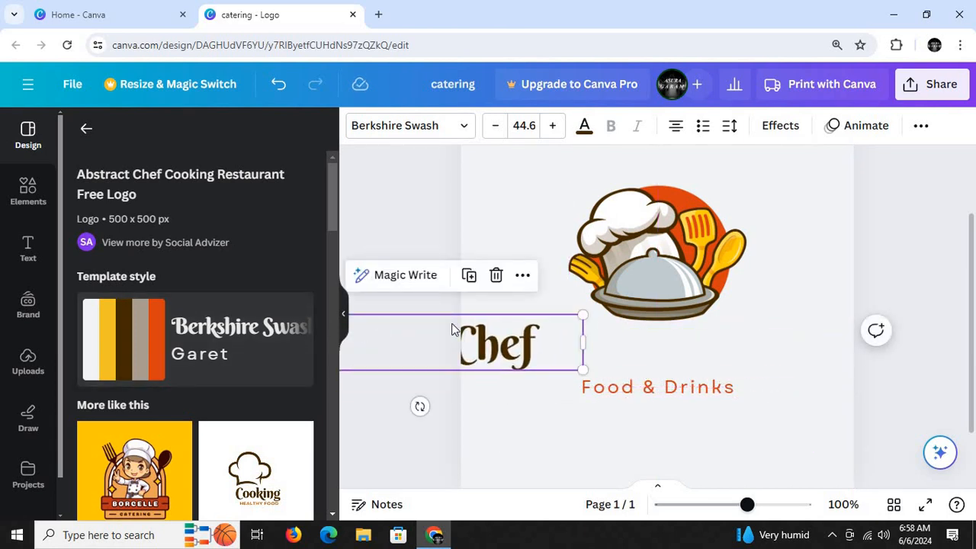
drag(487, 341, 661, 415)
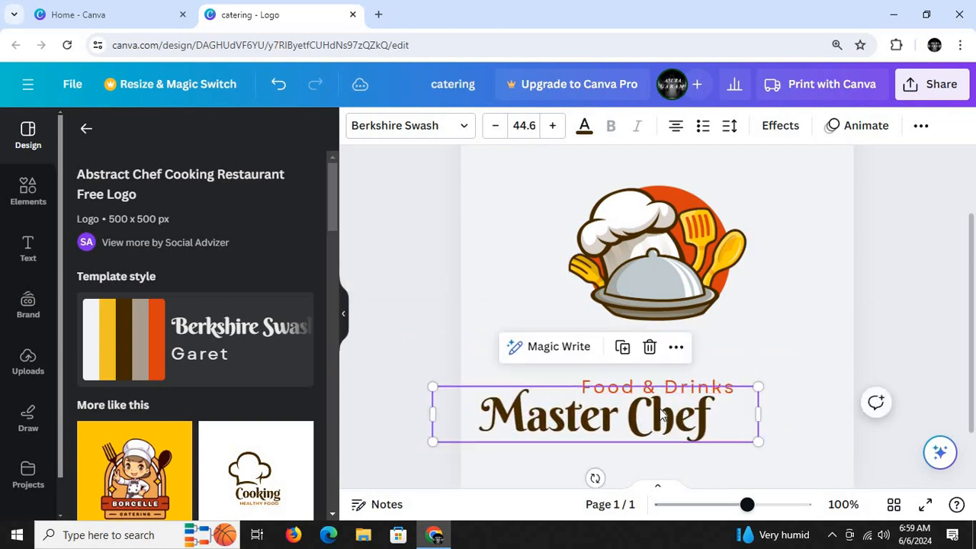
key(ctrl+z)
key(ctrl+z)
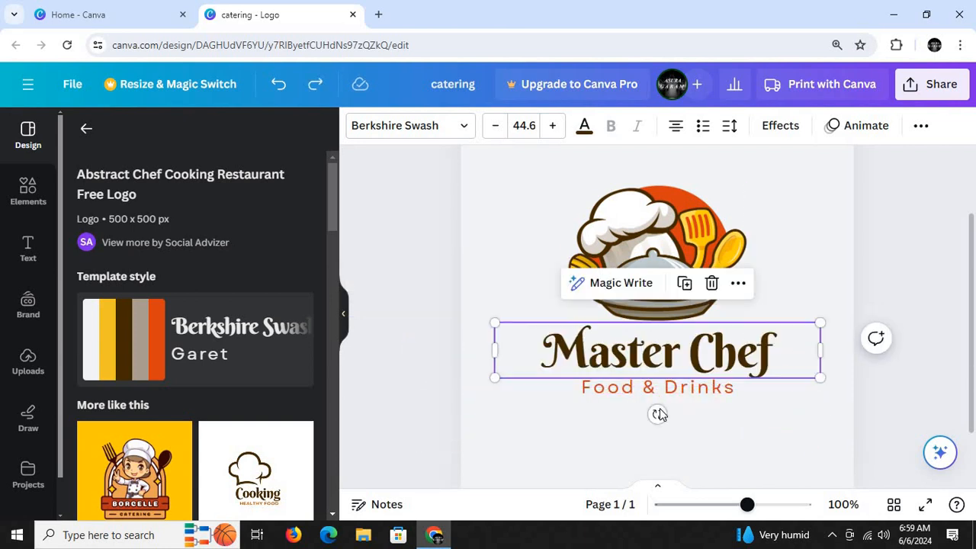
click(622, 428)
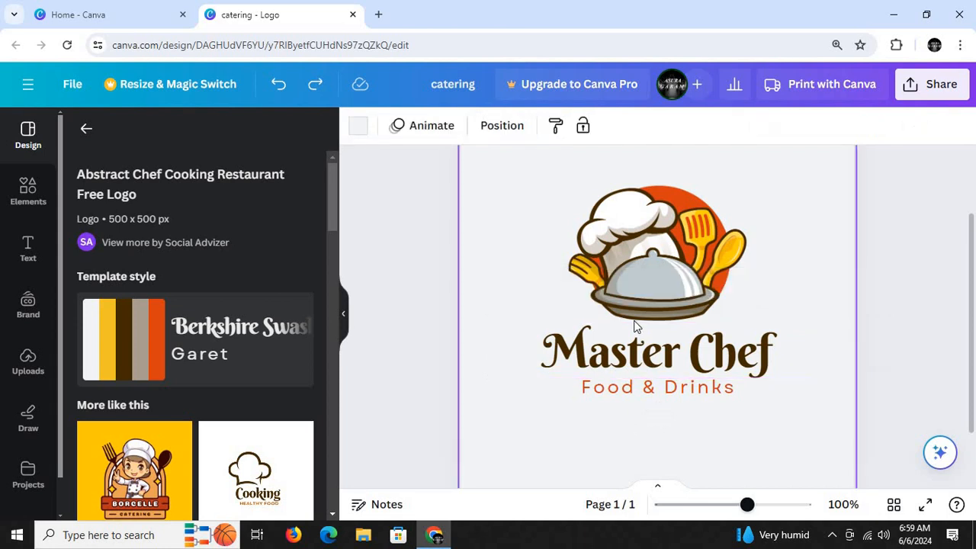
- Try moving the chef hat illustration down over the title and undo the move
drag(645, 279, 619, 355)
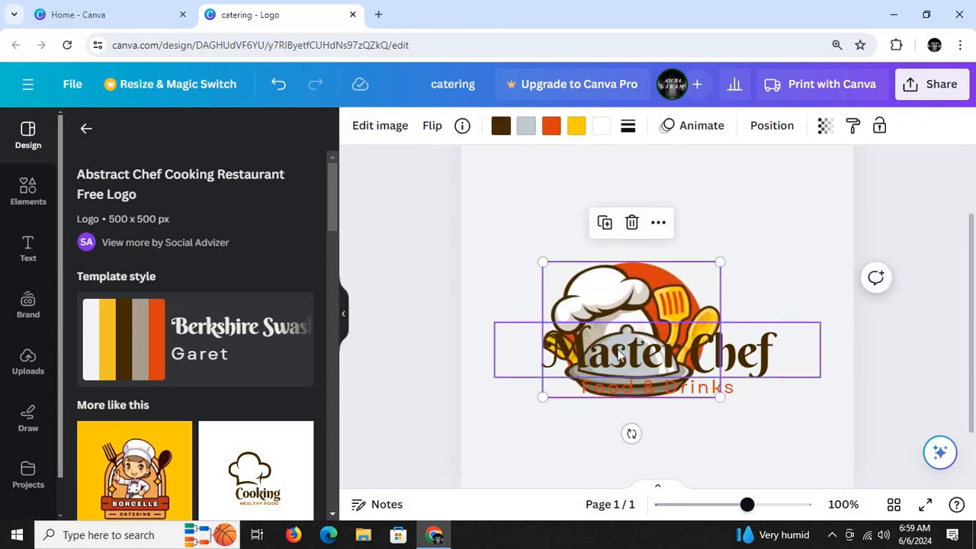
key(ctrl+z)
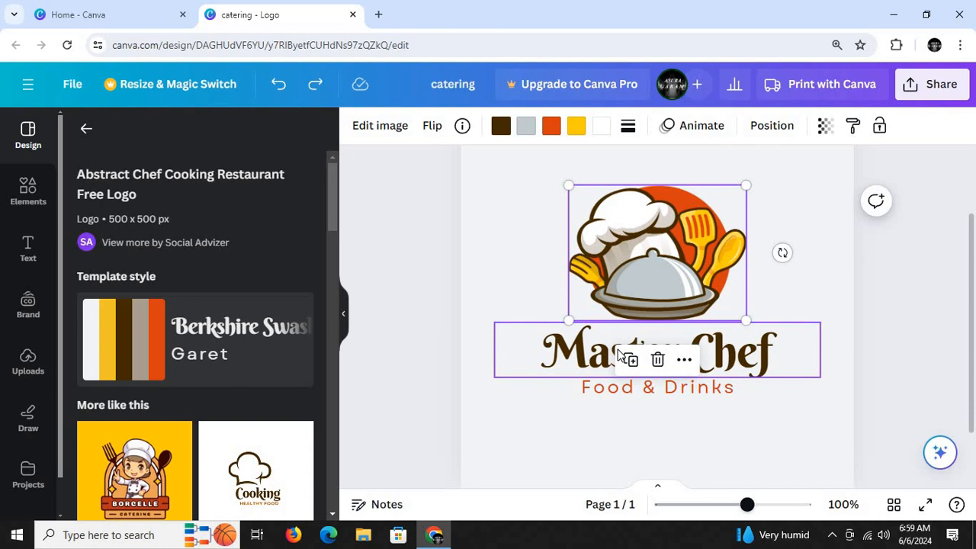
click(575, 414)
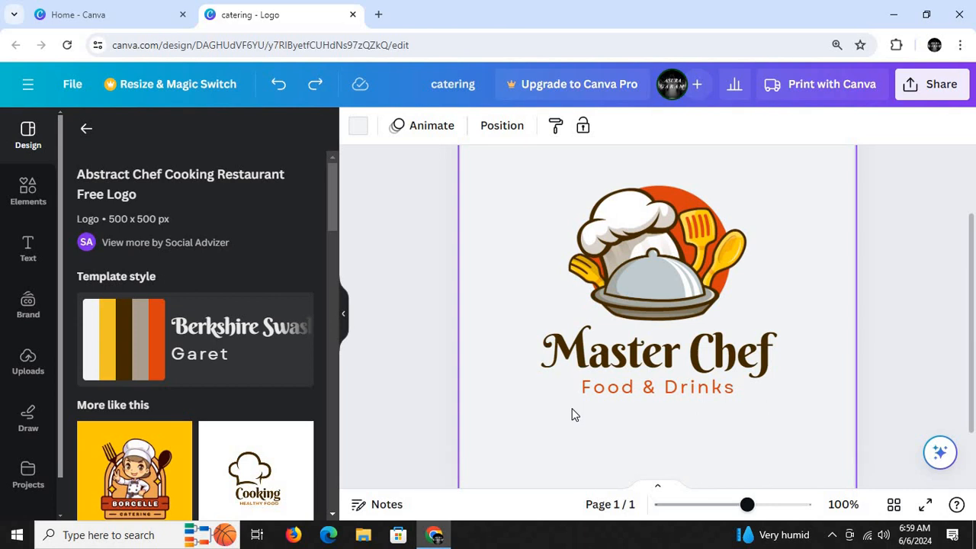
- Replace the "Master Chef" title text with "food logo"
double_click(631, 353)
key(BackSpace)
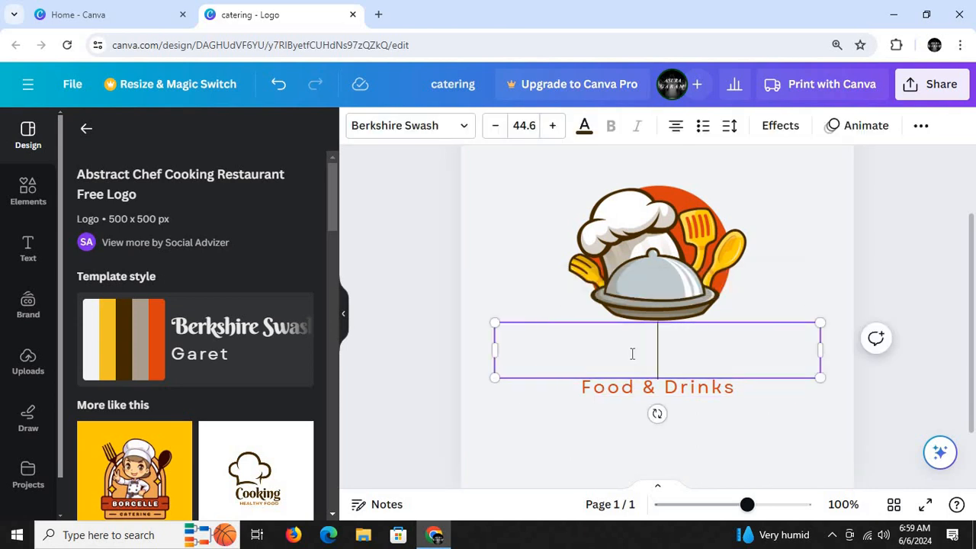
text(foo)
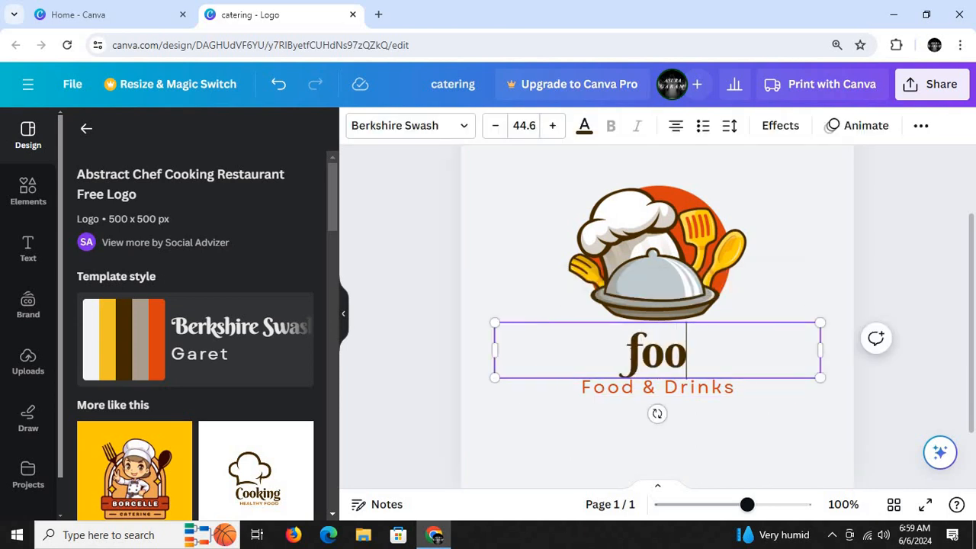
text(d loo)
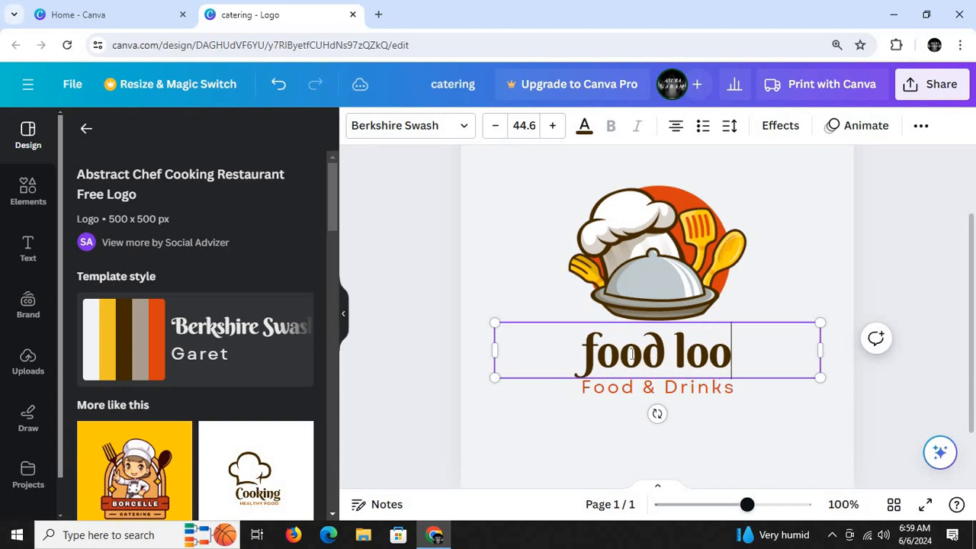
key(BackSpace)
text(o)
key(BackSpace)
text(g)
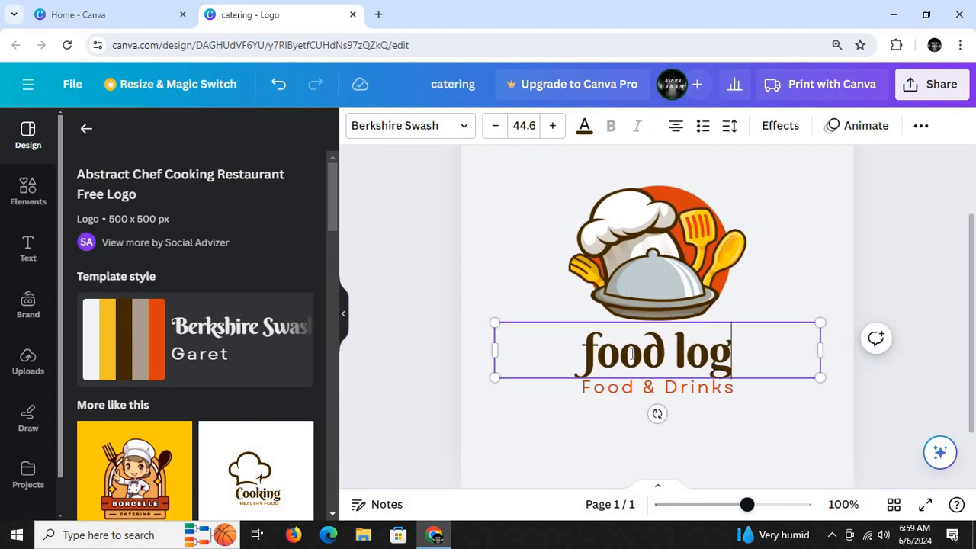
text(gj)
key(BackSpace)
key(BackSpace)
text(o)
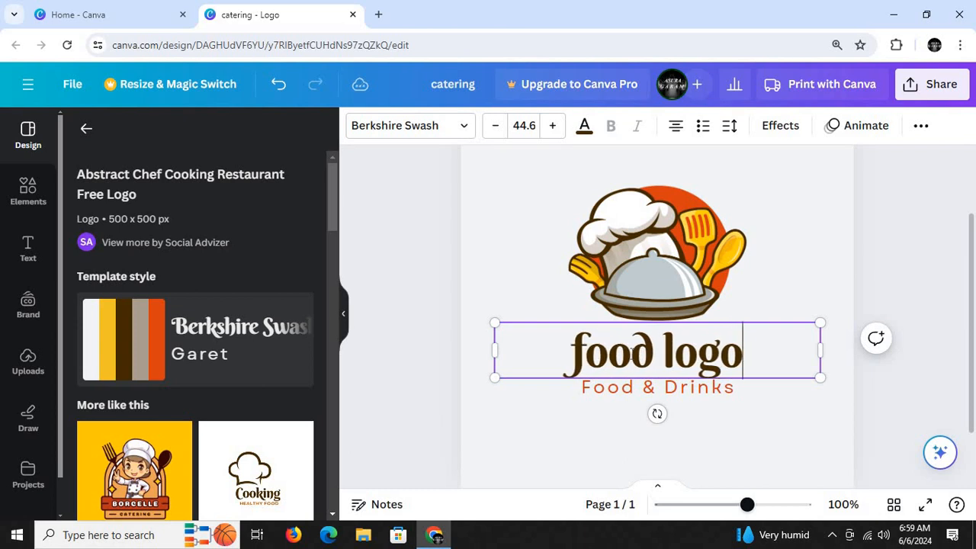
- Replace the "Food & Drinks" tagline below the title with "borcelle"
click(762, 388)
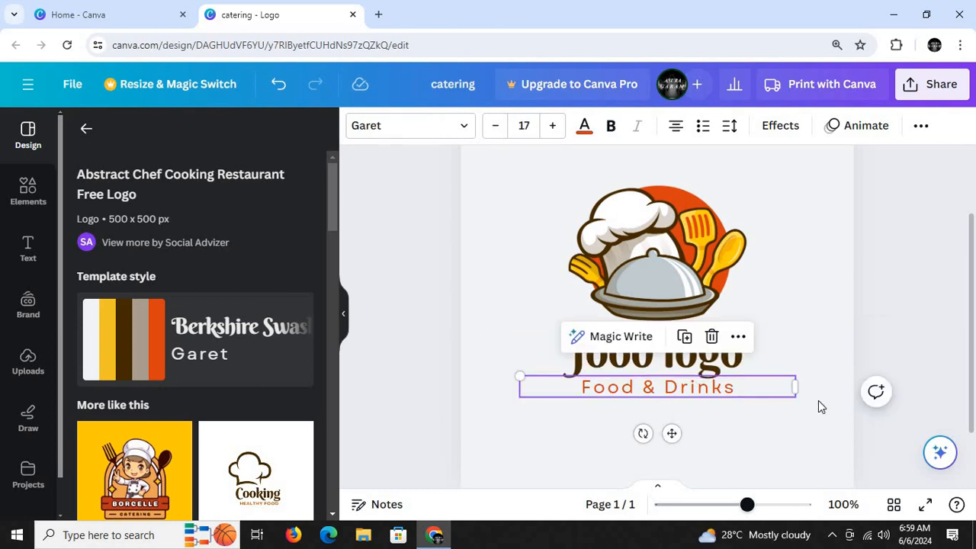
double_click(747, 392)
key(BackSpace)
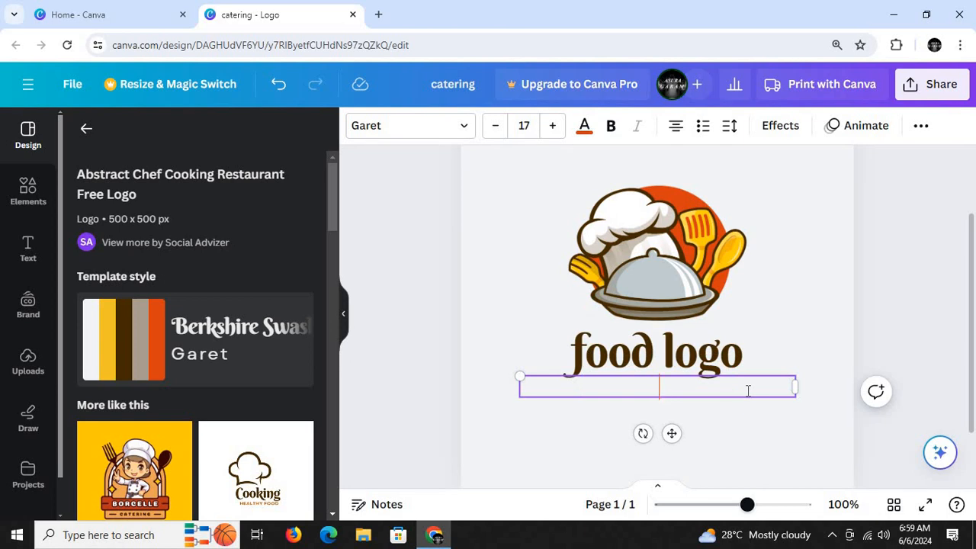
text(borcelle)
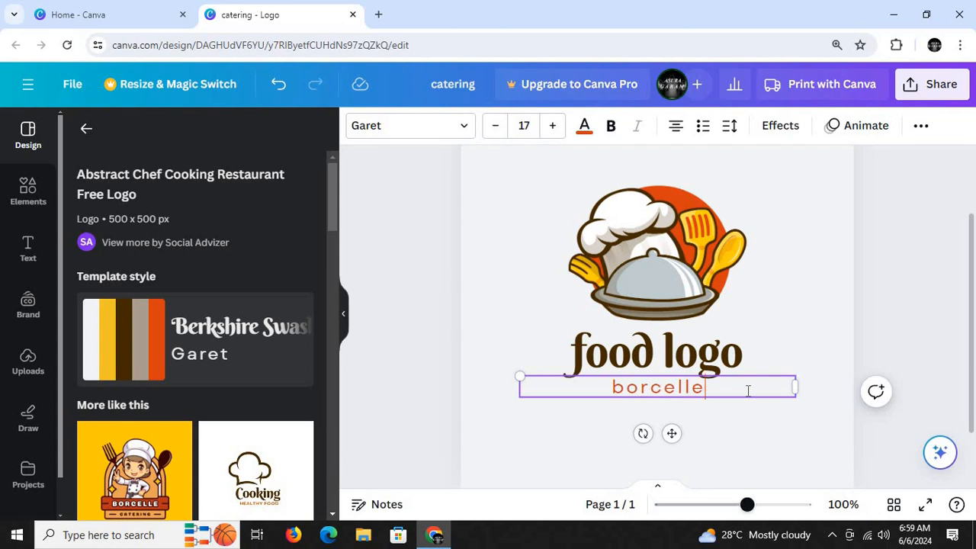
click(753, 430)
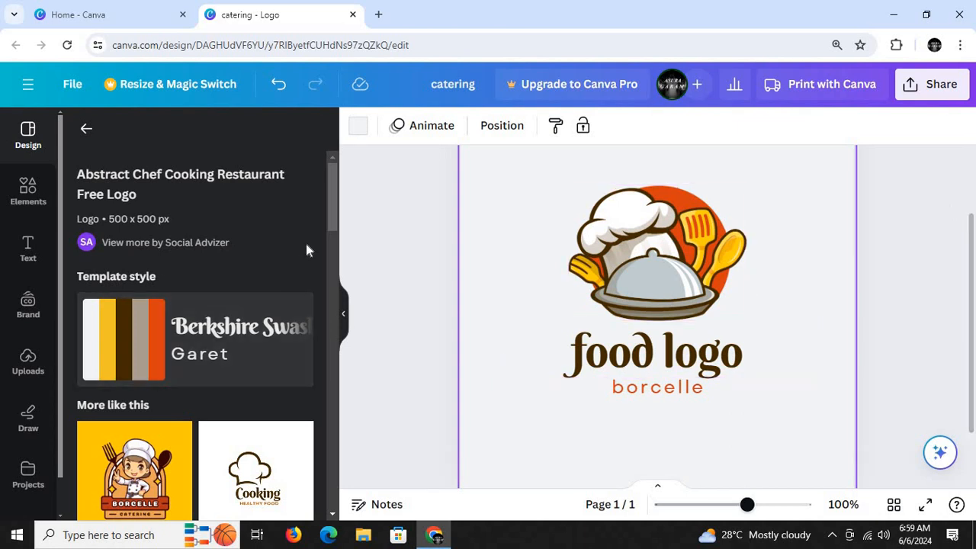
- Add a second page to the design and apply the "Cooking Healthy Food" logo template to it
drag(328, 217, 328, 242)
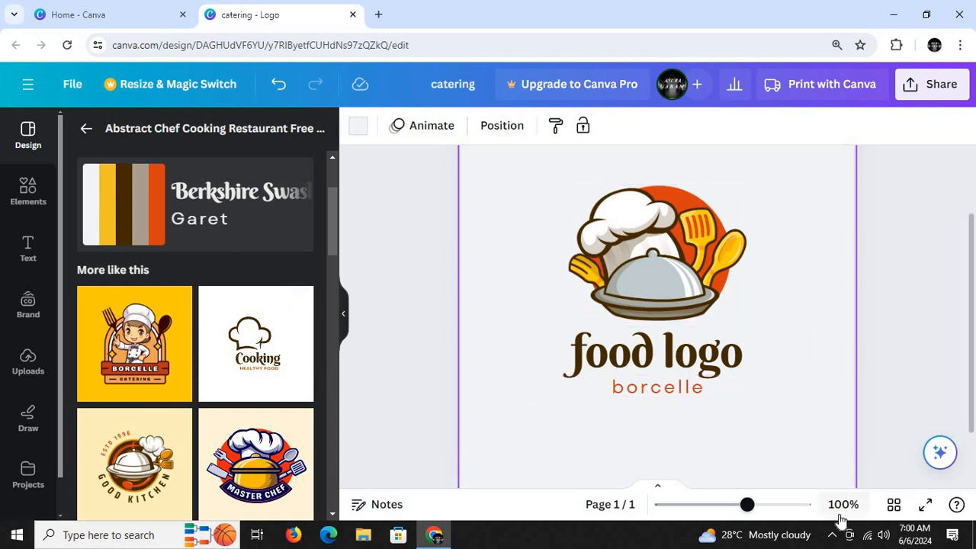
drag(745, 507, 718, 505)
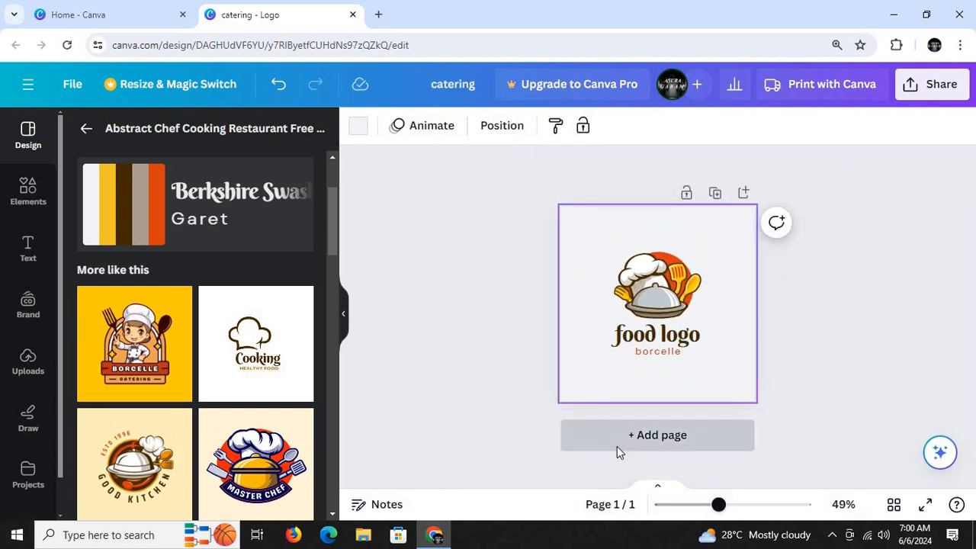
click(619, 451)
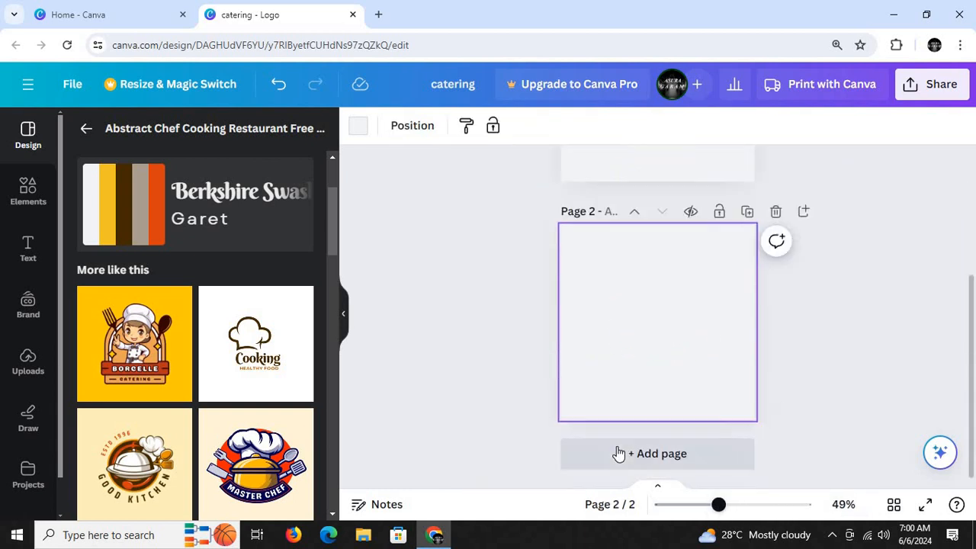
click(244, 359)
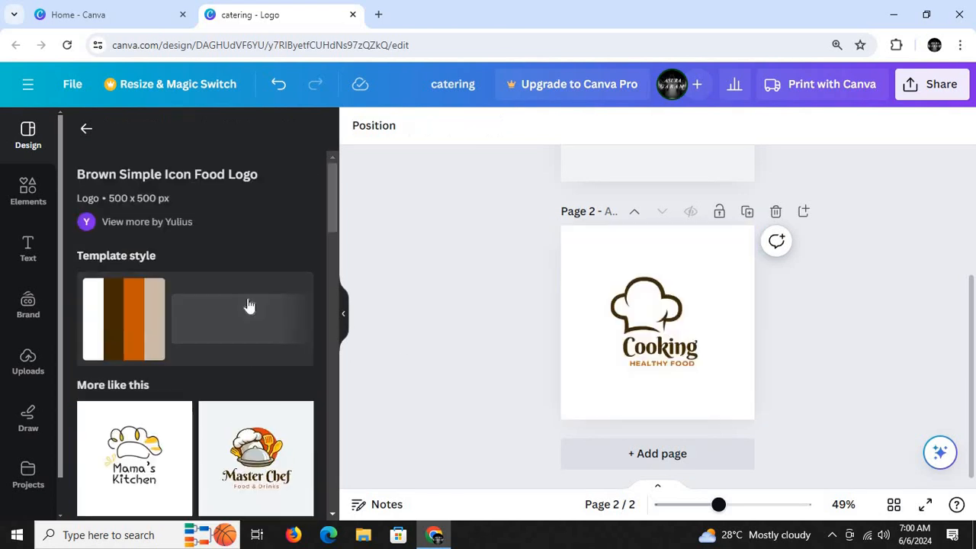
click(644, 389)
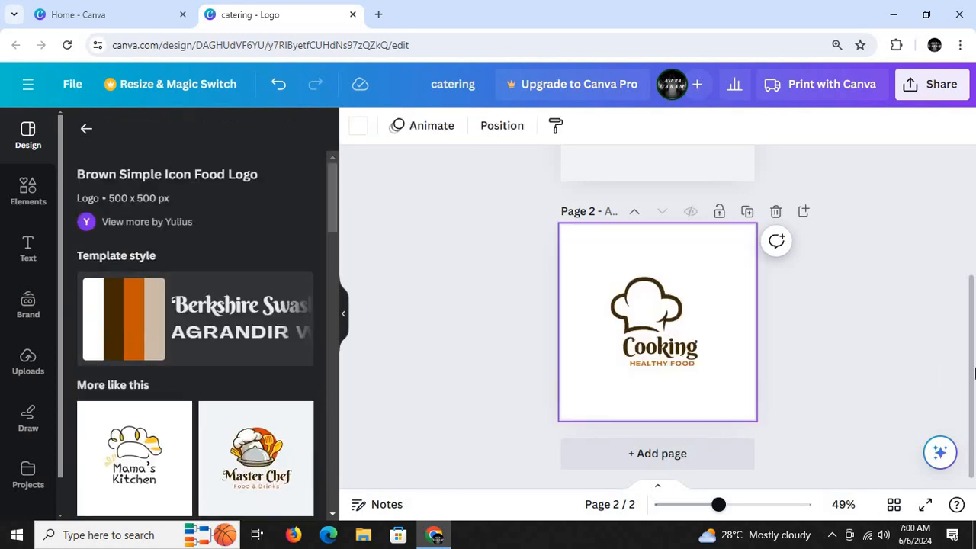
scroll(972, 307, up, 1)
scroll(972, 308, up, 1)
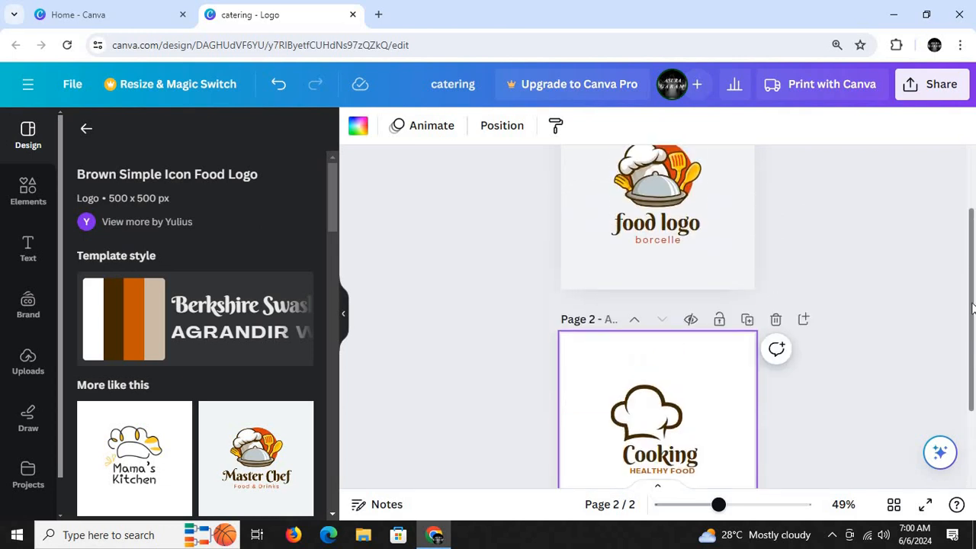
scroll(972, 326, up, 1)
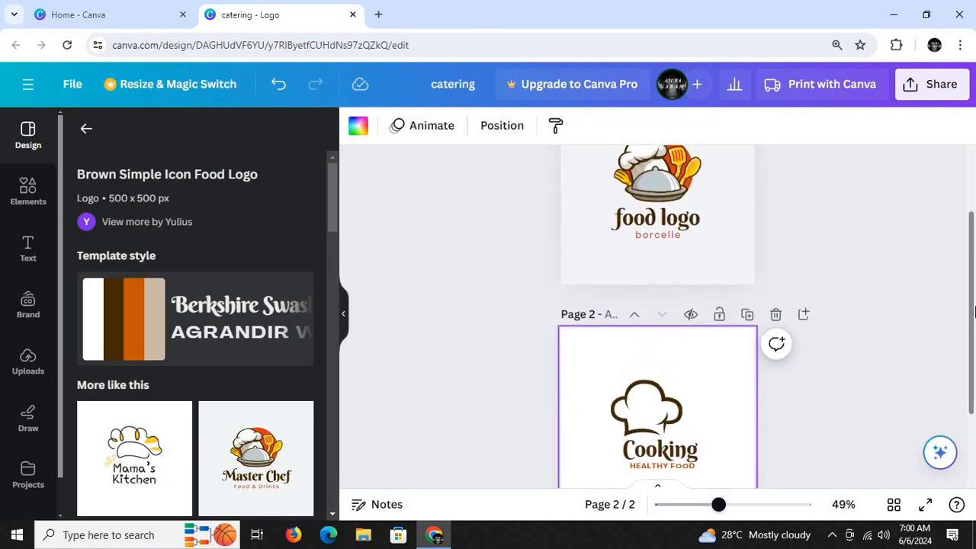
- Move the chef hat and serving dish illustration from page 1 onto the "Cooking" logo on page 2
click(673, 197)
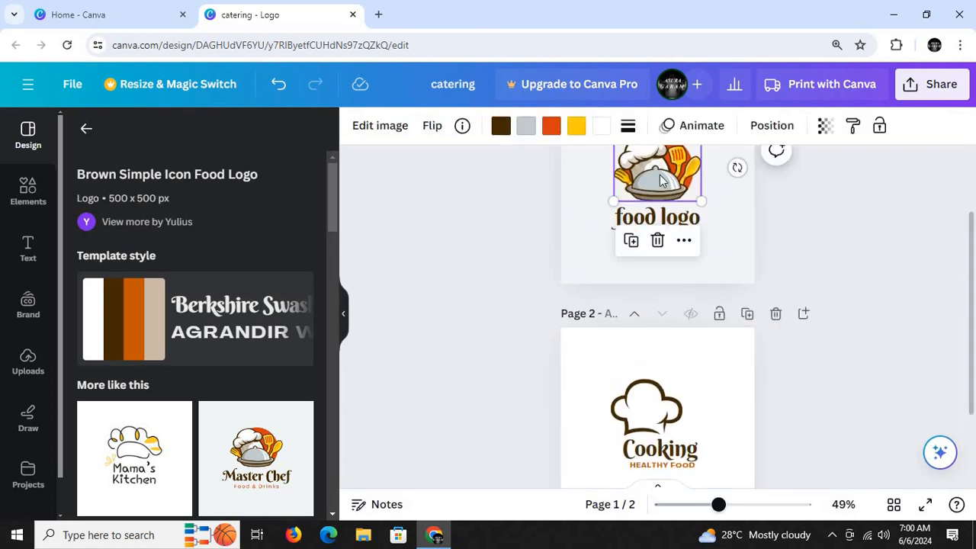
drag(653, 176, 594, 445)
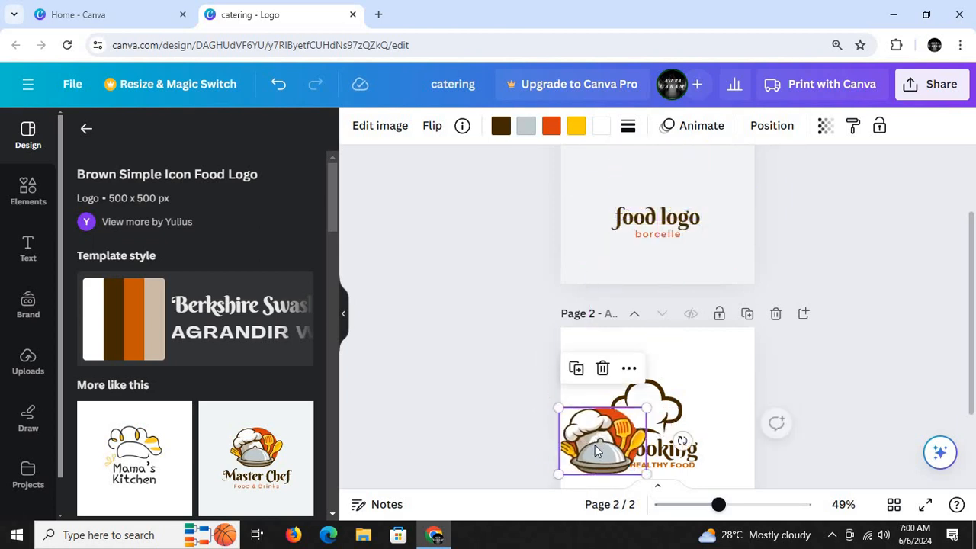
- Copy the brown chef hat outline from page 2 to page 1, then enlarge and centre it above the "food logo" title
click(662, 408)
right_click(661, 407)
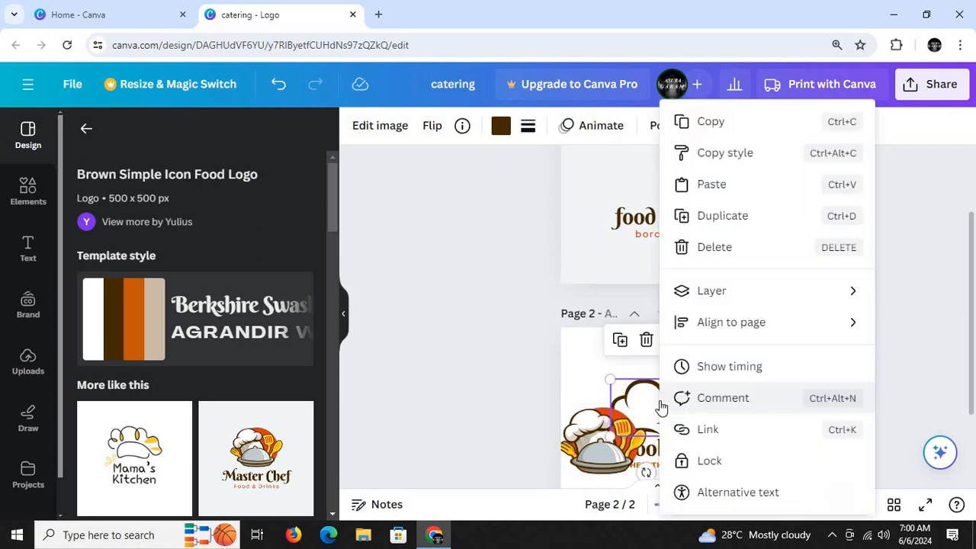
click(699, 135)
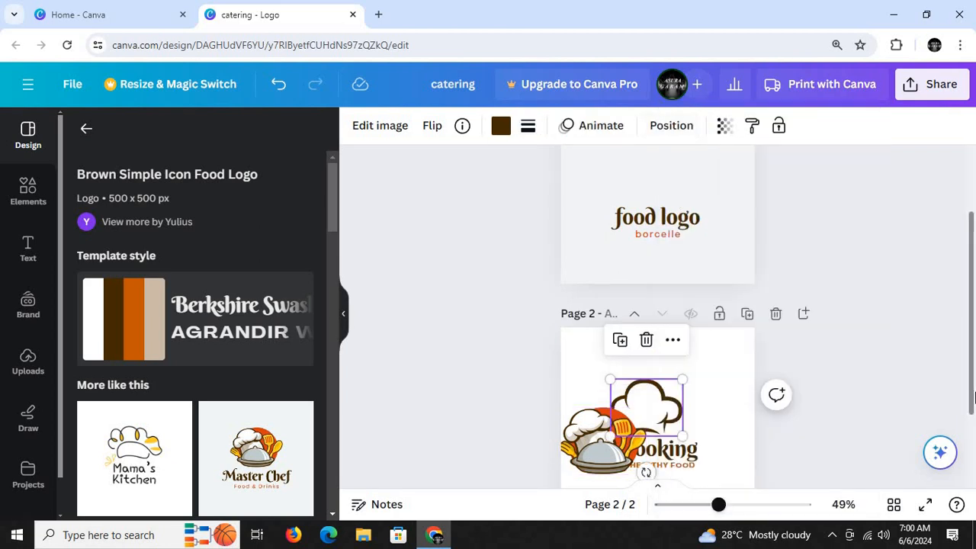
drag(972, 400, 972, 352)
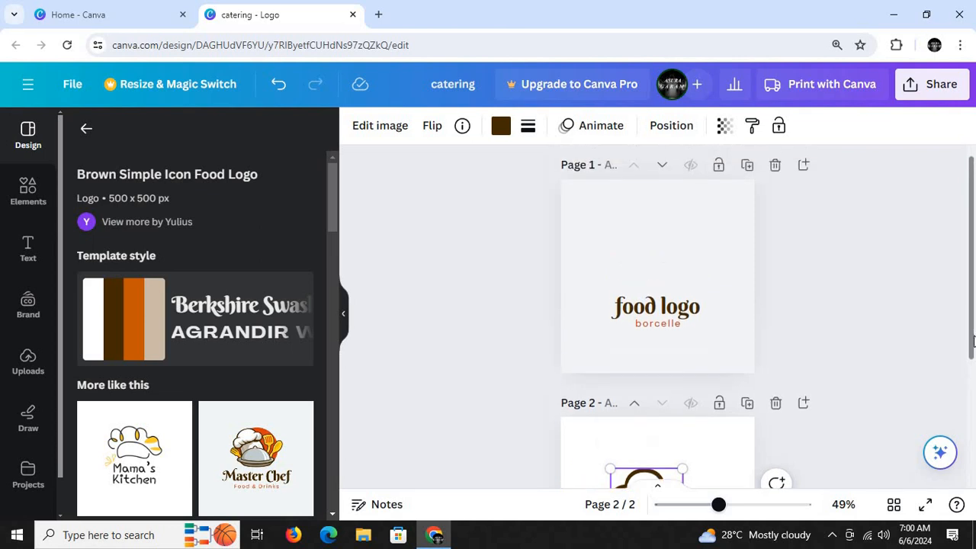
right_click(577, 231)
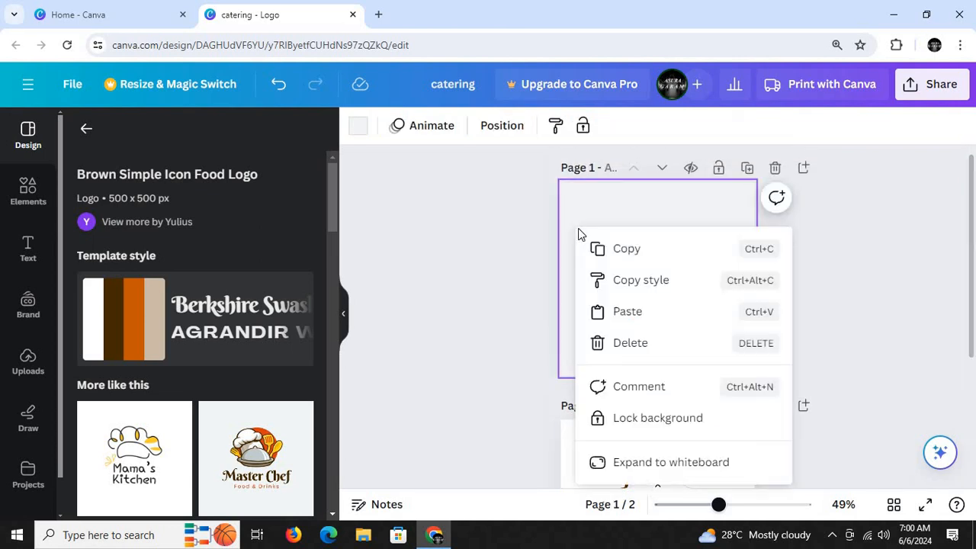
click(612, 314)
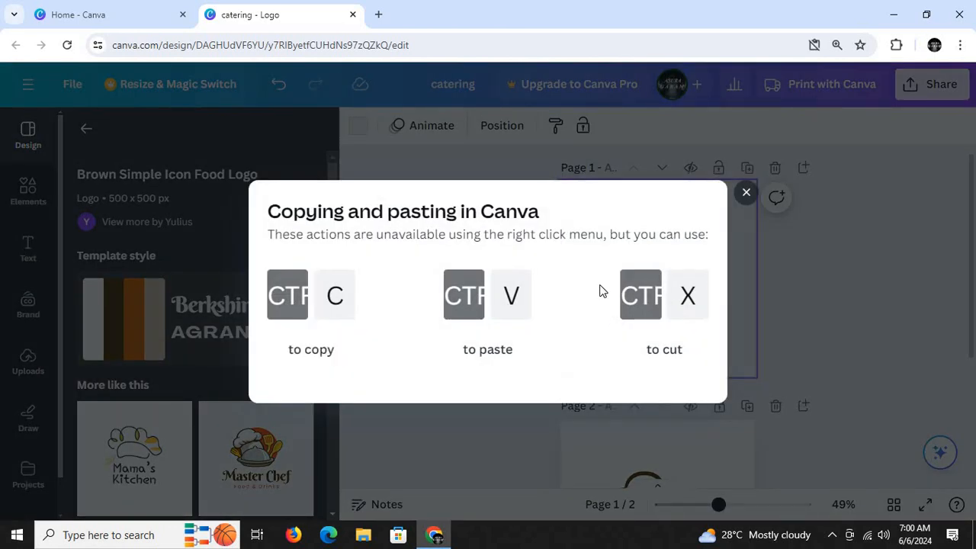
key(ctrl+v)
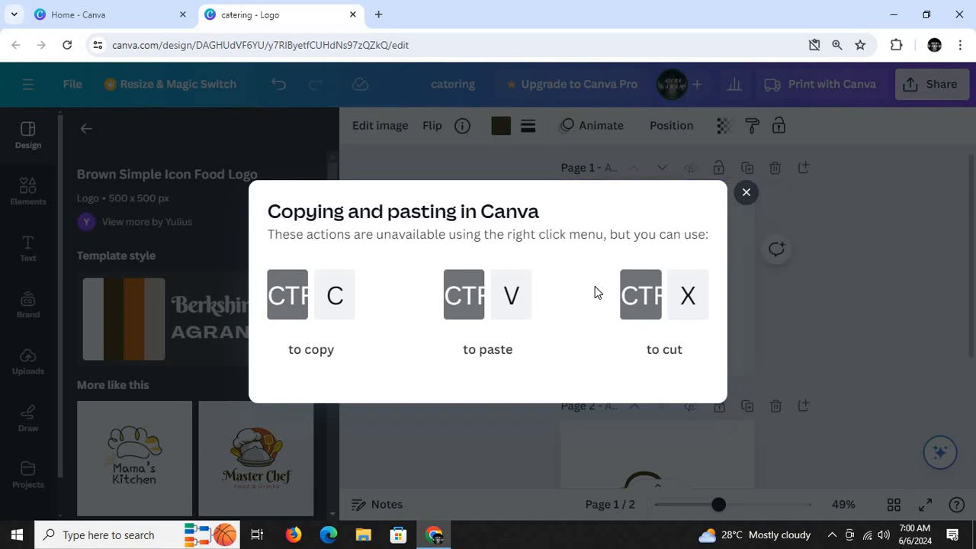
click(746, 192)
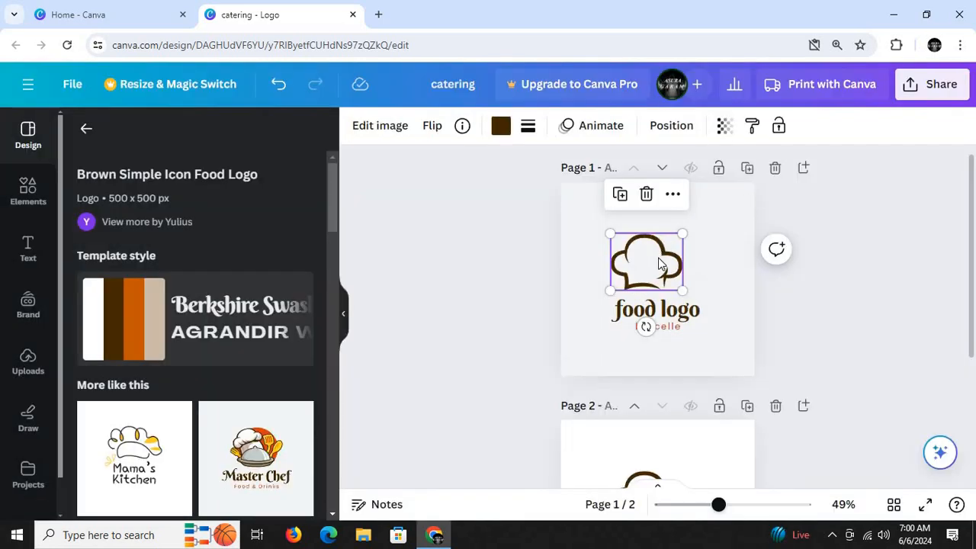
drag(664, 261, 701, 299)
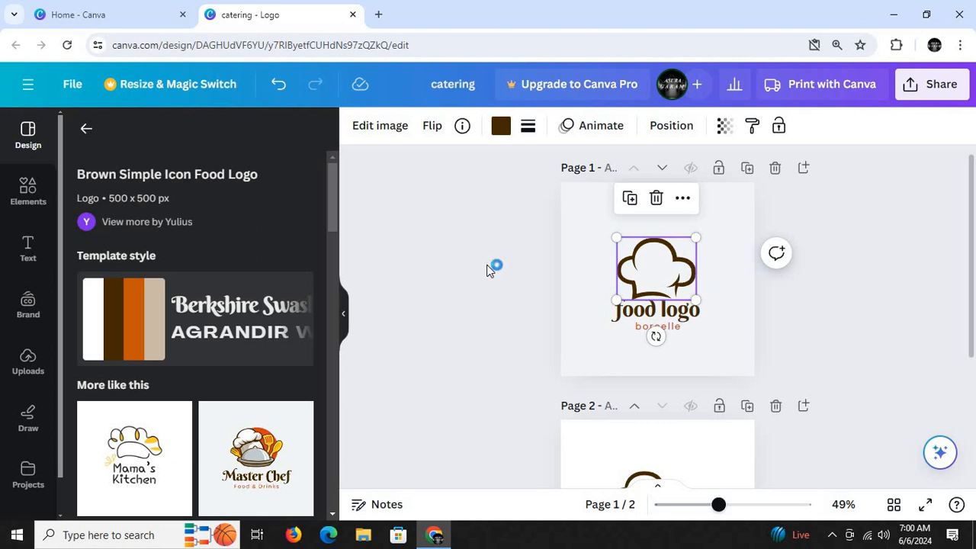
click(716, 253)
key(Tab)
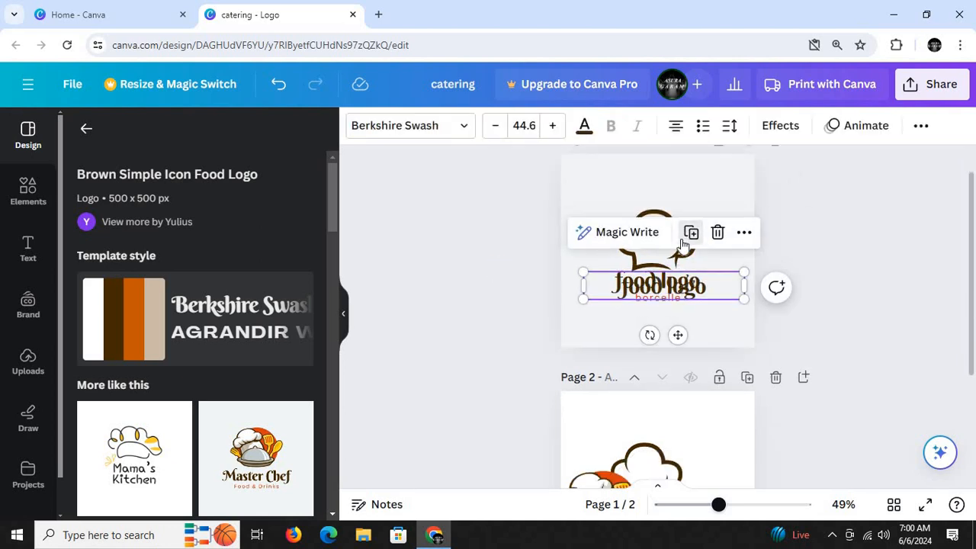
click(682, 258)
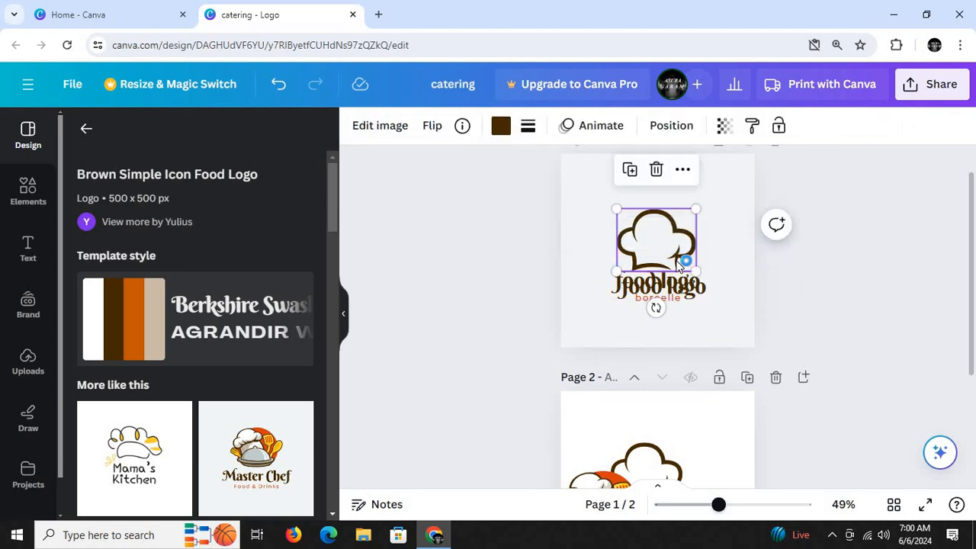
click(662, 298)
click(662, 298)
click(664, 301)
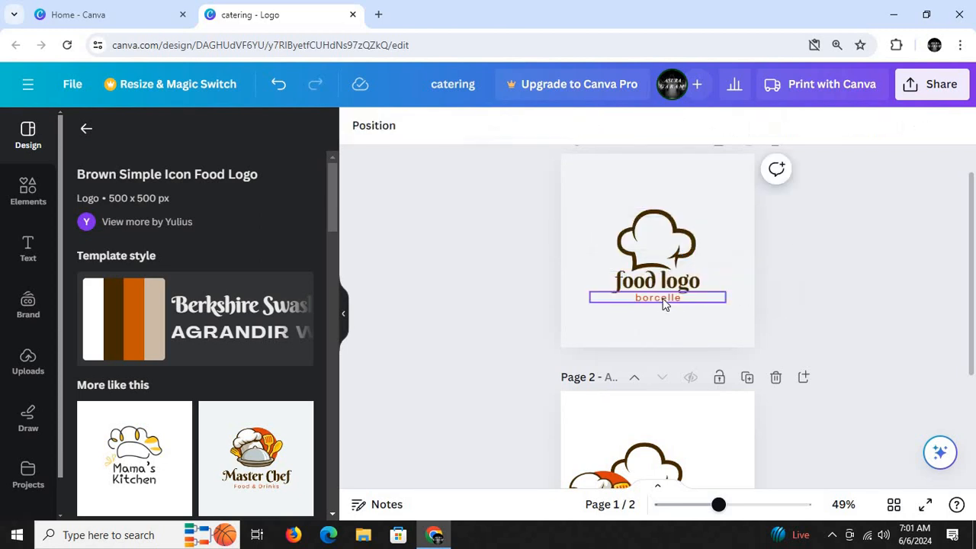
- Tilt the chef hat outline on page 1 clockwise and move it to the upper right of the "food logo" title
click(692, 247)
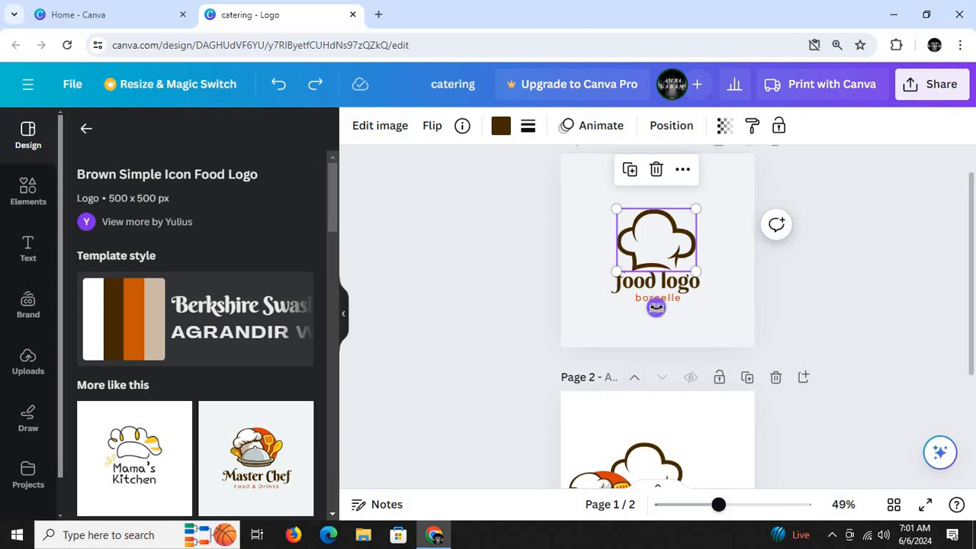
drag(655, 308, 625, 305)
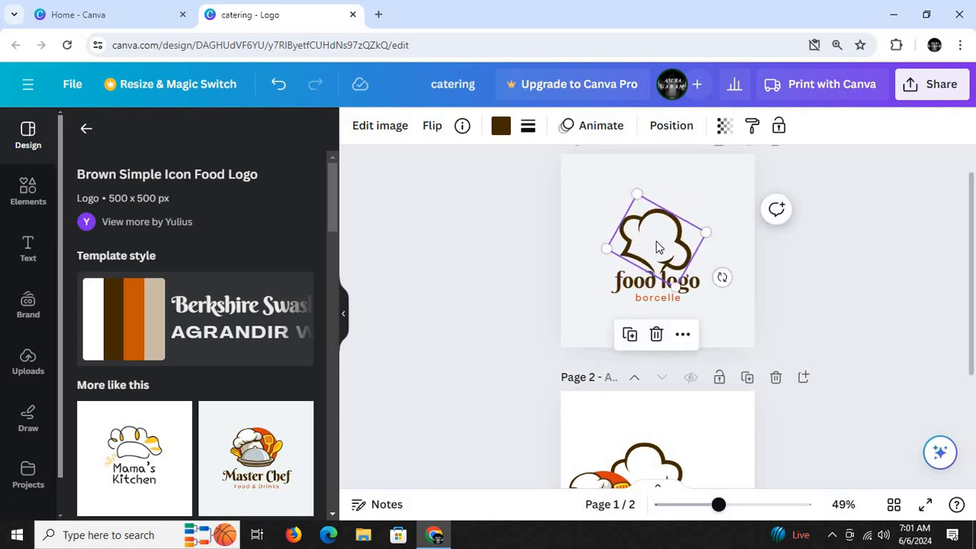
drag(660, 242, 704, 248)
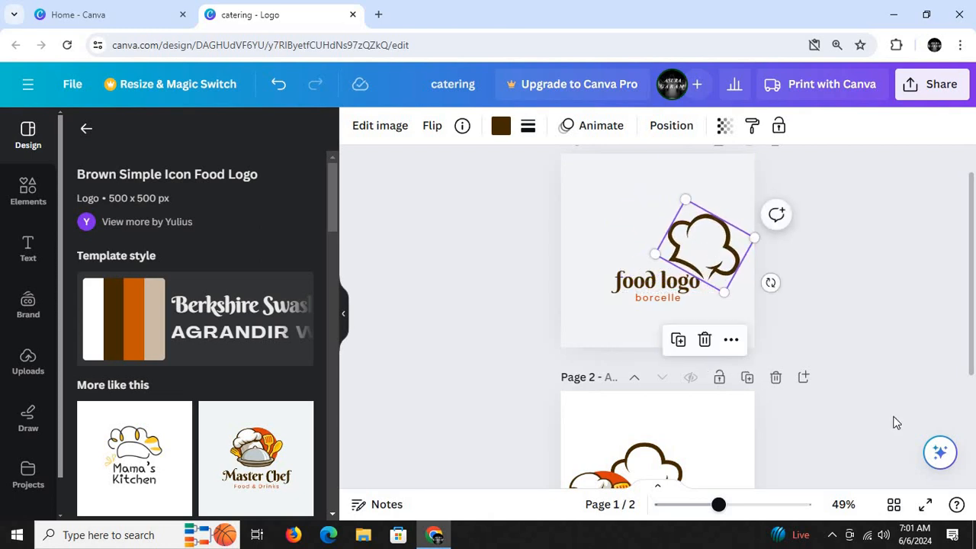
click(884, 150)
- Add a third page and apply the yellow "Borcelle Catering" chef logo template to it
scroll(953, 343, down, 3)
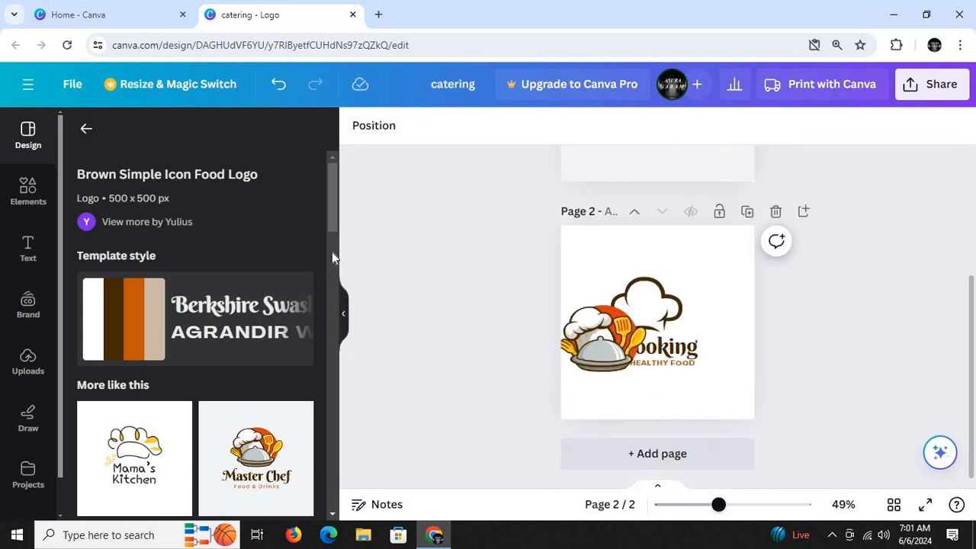
scroll(329, 253, down, 2)
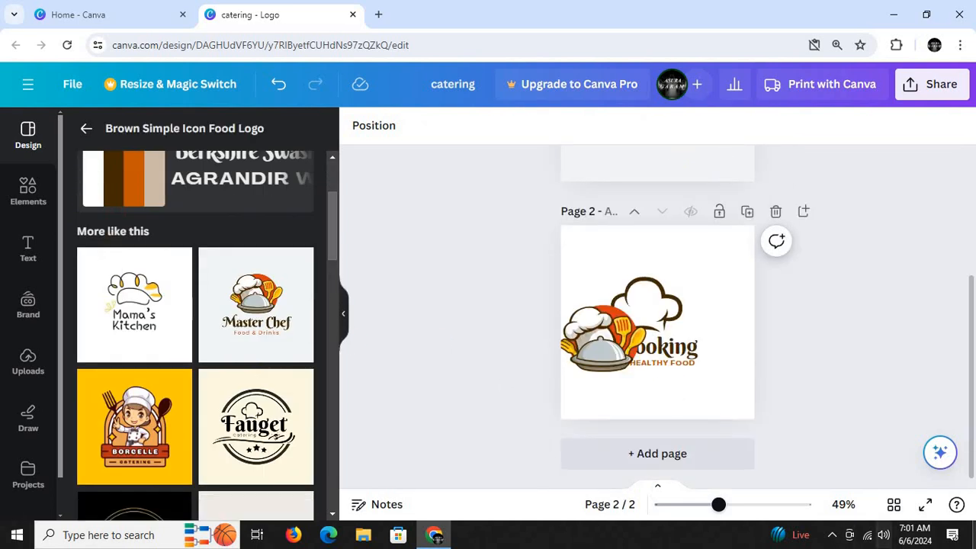
click(831, 535)
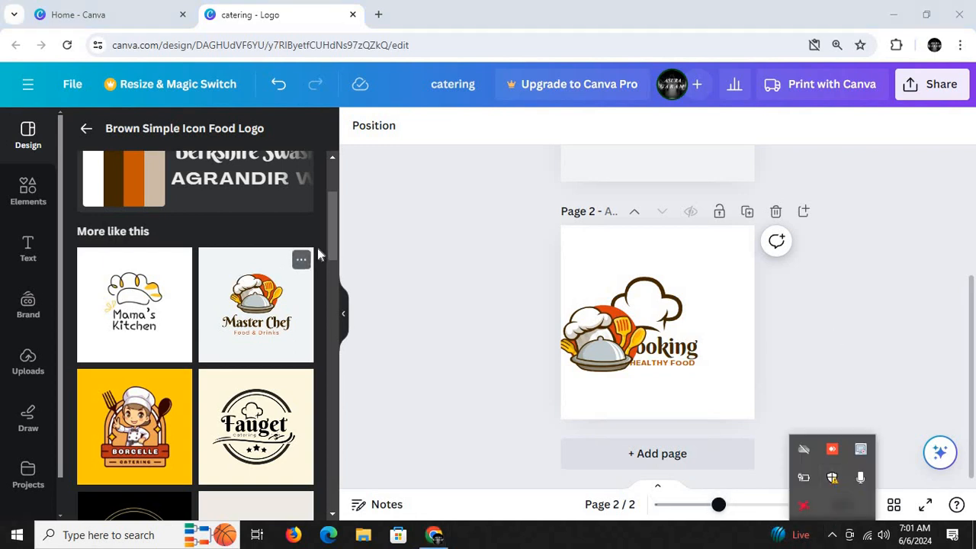
drag(330, 245, 330, 307)
click(592, 453)
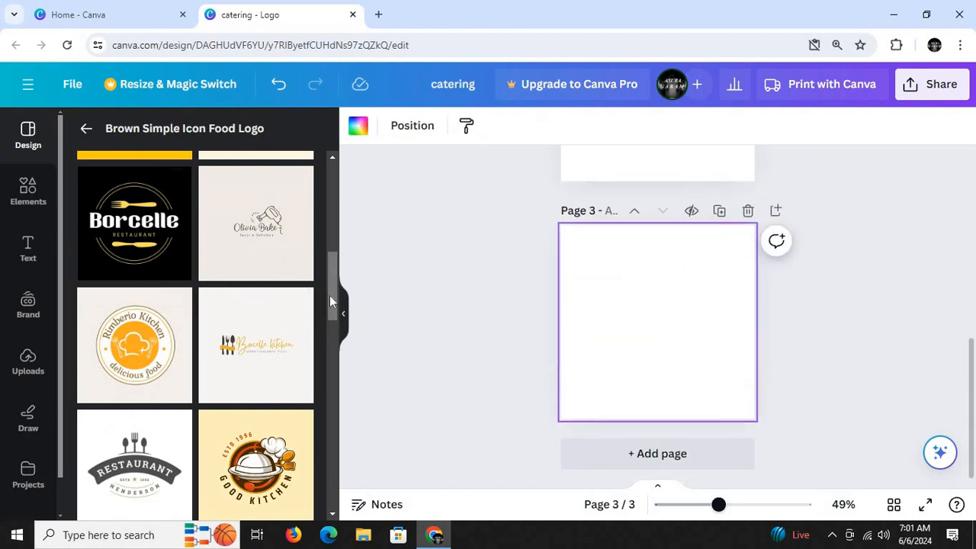
drag(329, 295, 334, 227)
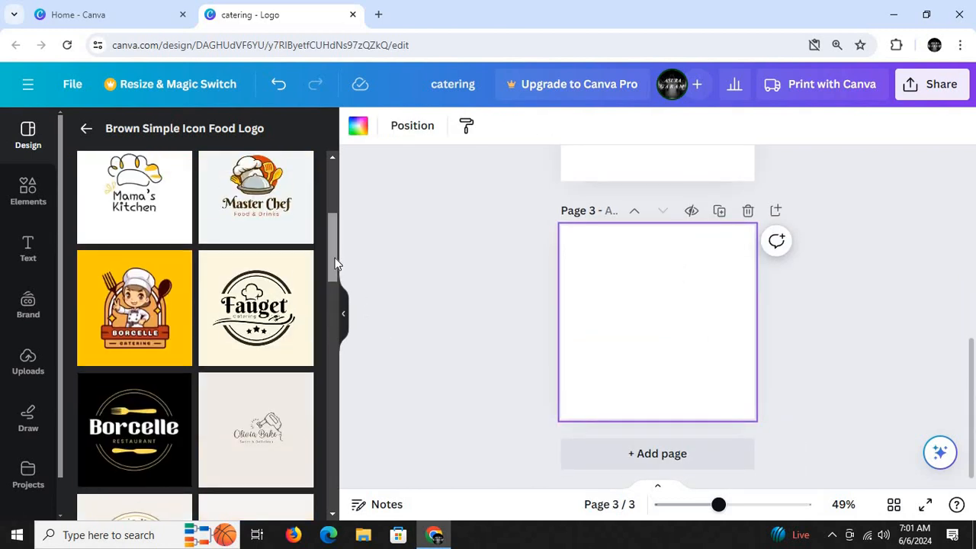
click(145, 291)
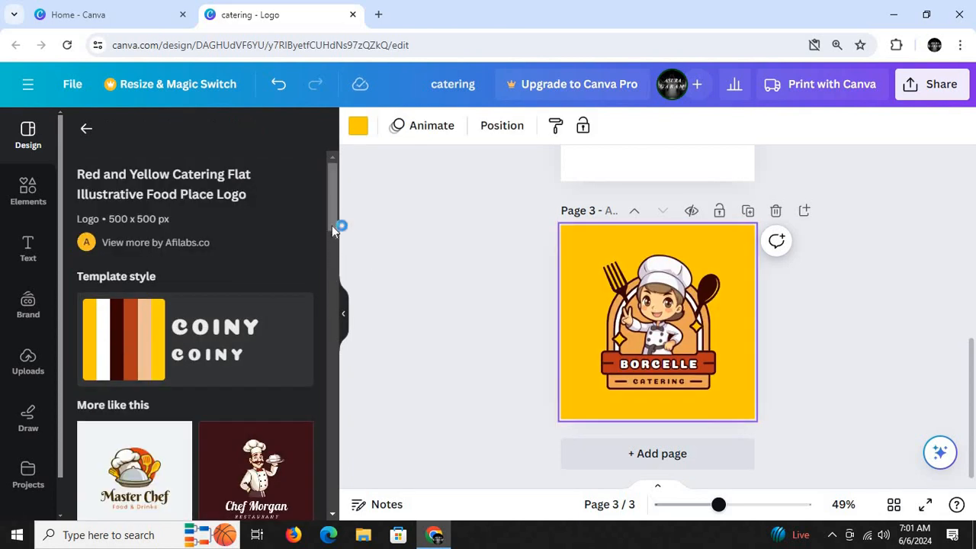
- Add a fourth page and apply the dark brown "Brown Flat Illustrative Chef Restaurant Logo" template to it
drag(331, 225, 335, 278)
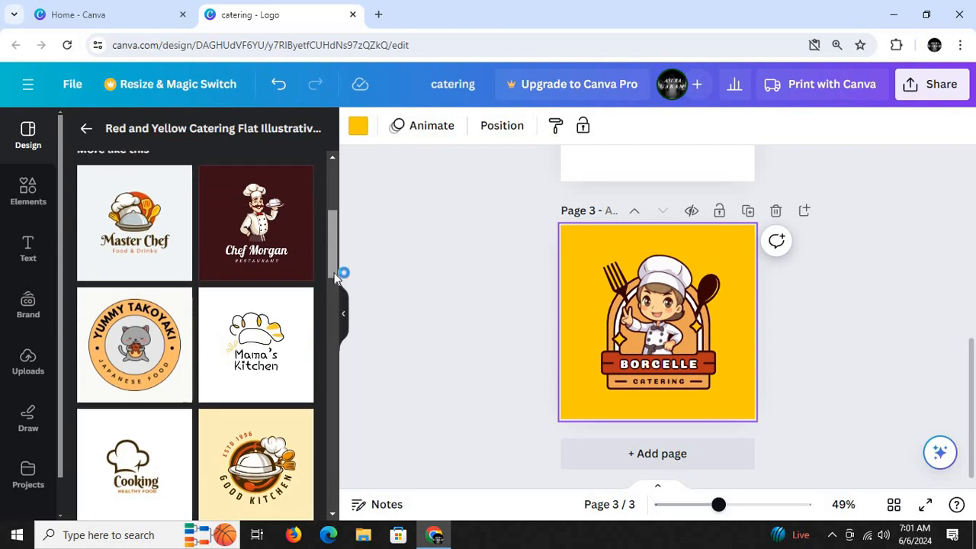
click(574, 455)
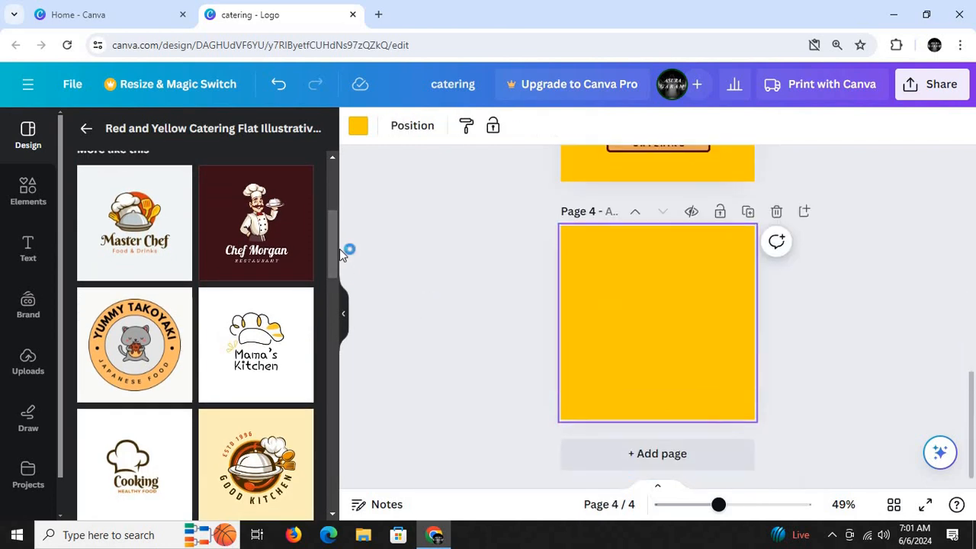
click(278, 246)
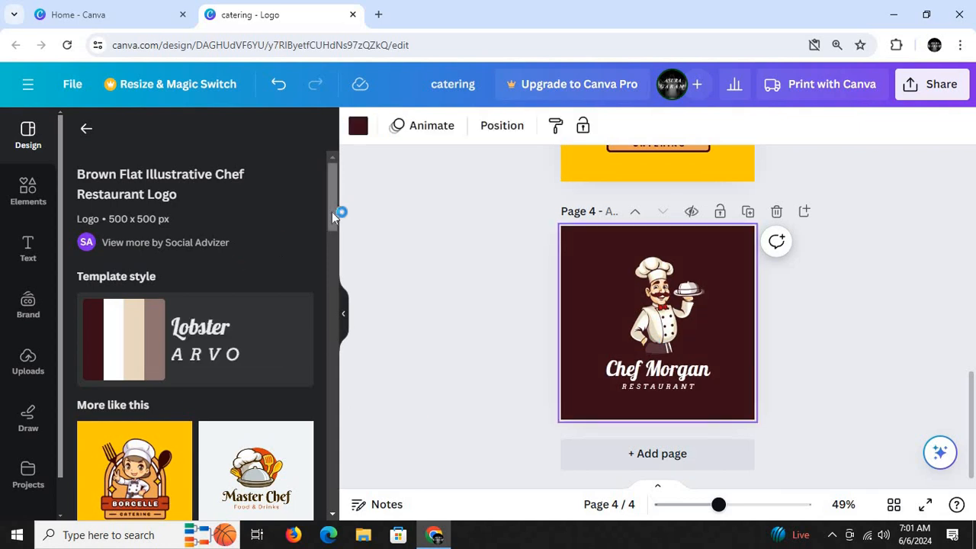
- Browse the similar food logo templates, add a fifth page and apply the "Borcelle Burger" template to it
drag(331, 212, 329, 390)
scroll(328, 295, down, 2)
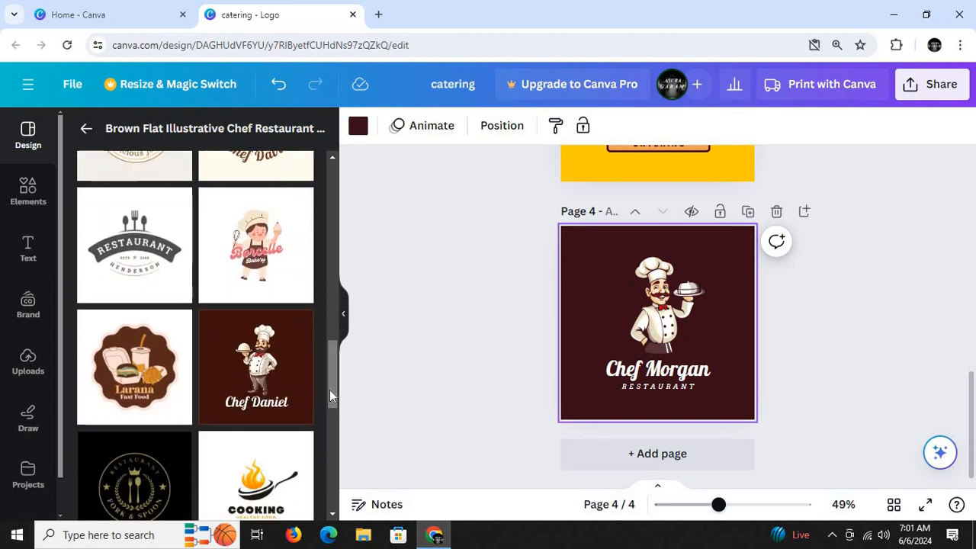
scroll(332, 397, down, 3)
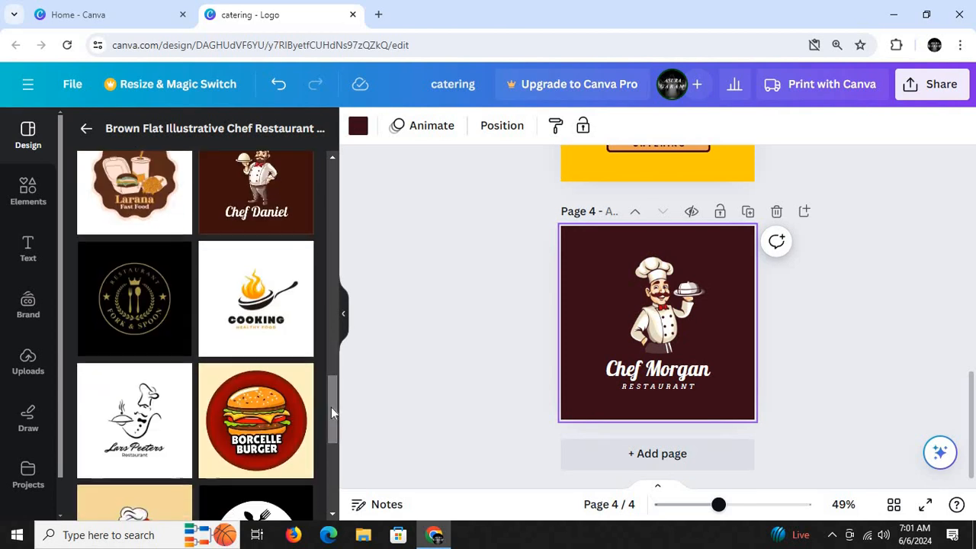
click(266, 315)
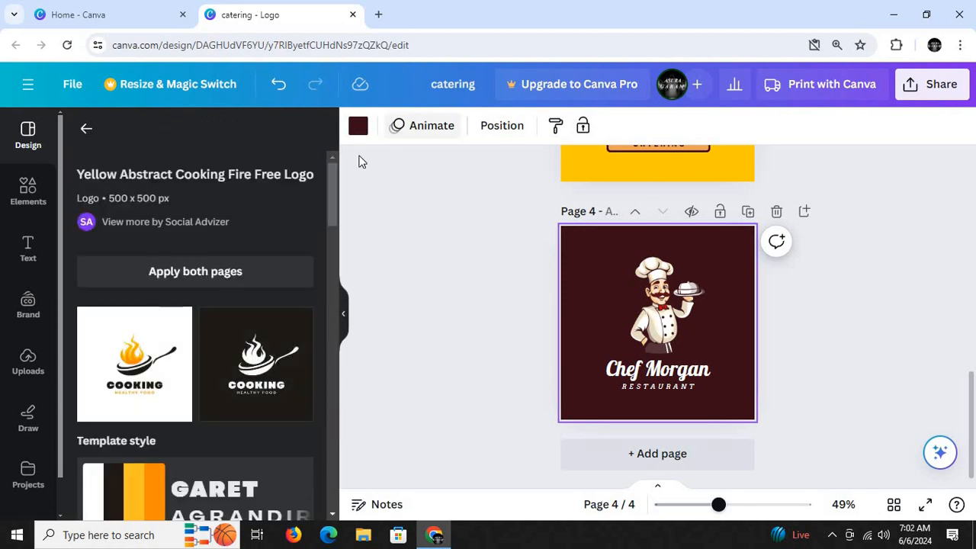
drag(332, 196, 325, 450)
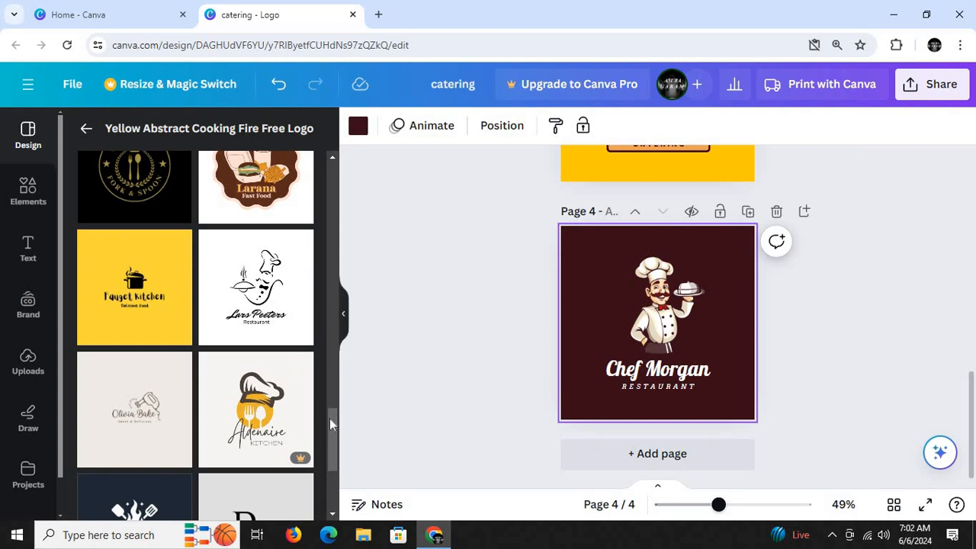
drag(332, 438, 337, 470)
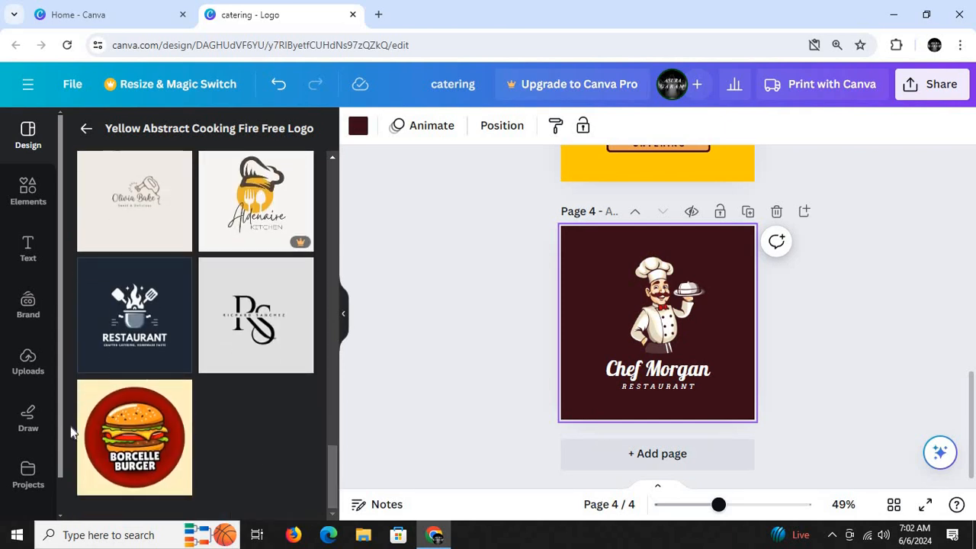
click(598, 451)
click(114, 438)
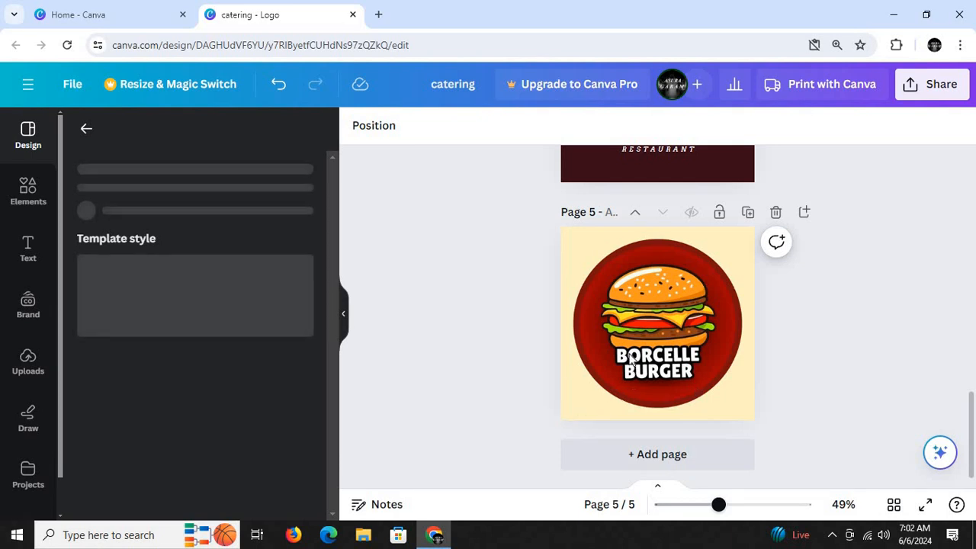
ctrl+scroll(631, 359, up, 1)
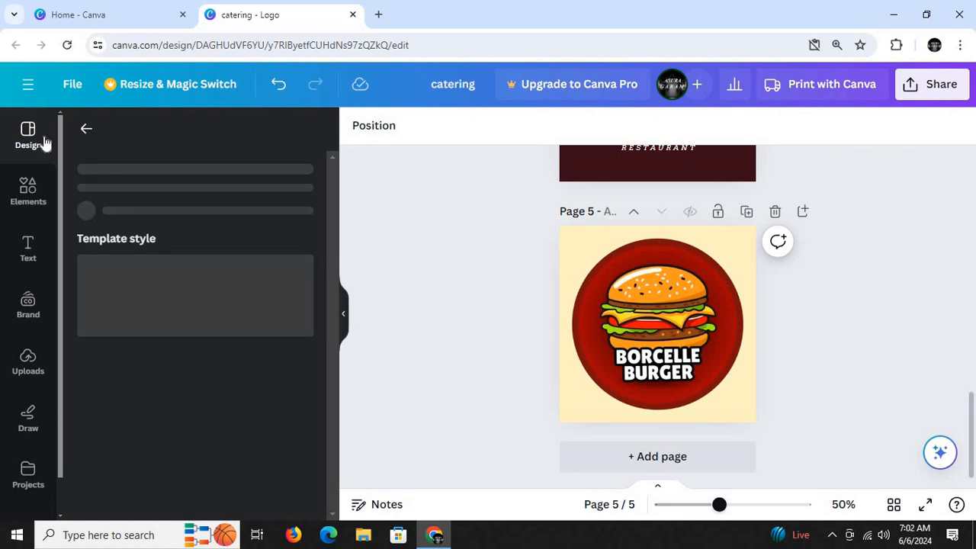
click(867, 536)
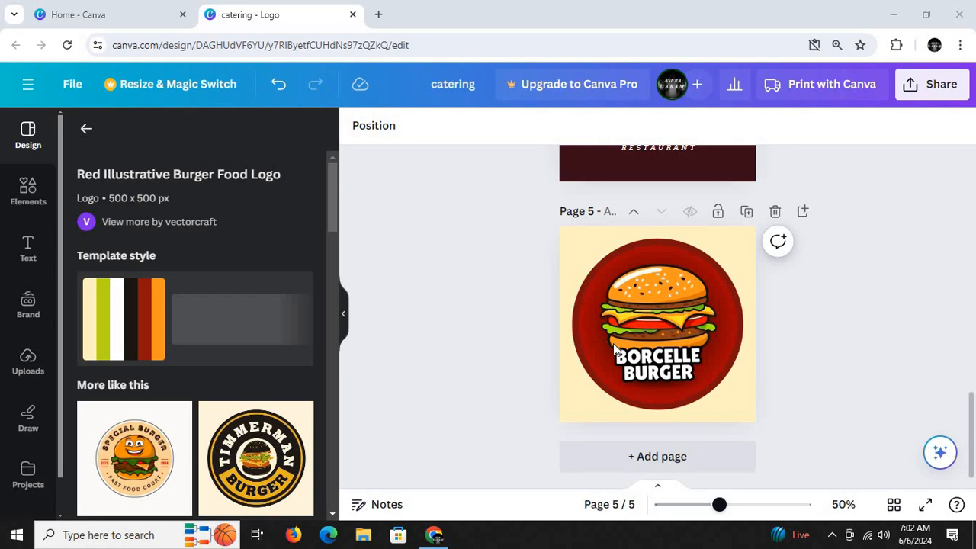
click(632, 360)
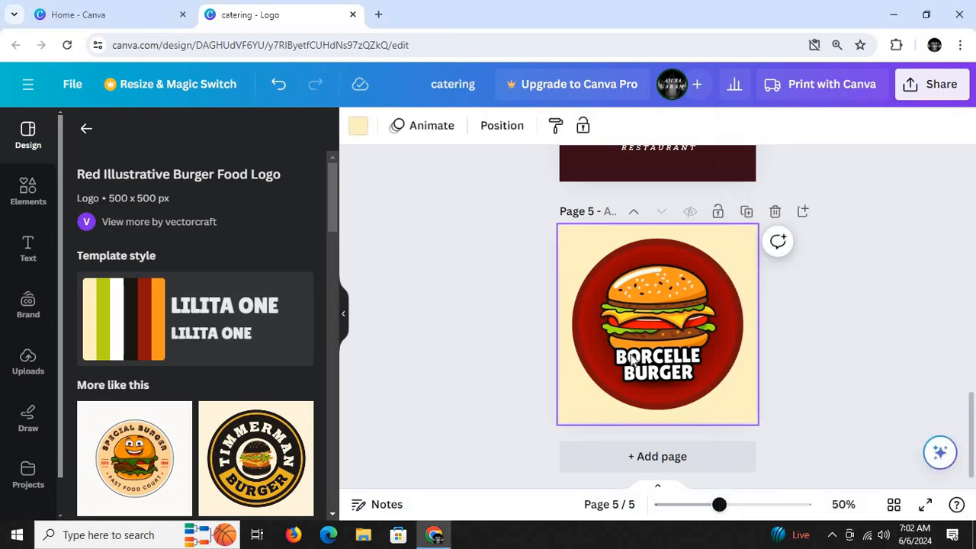
click(632, 359)
click(535, 260)
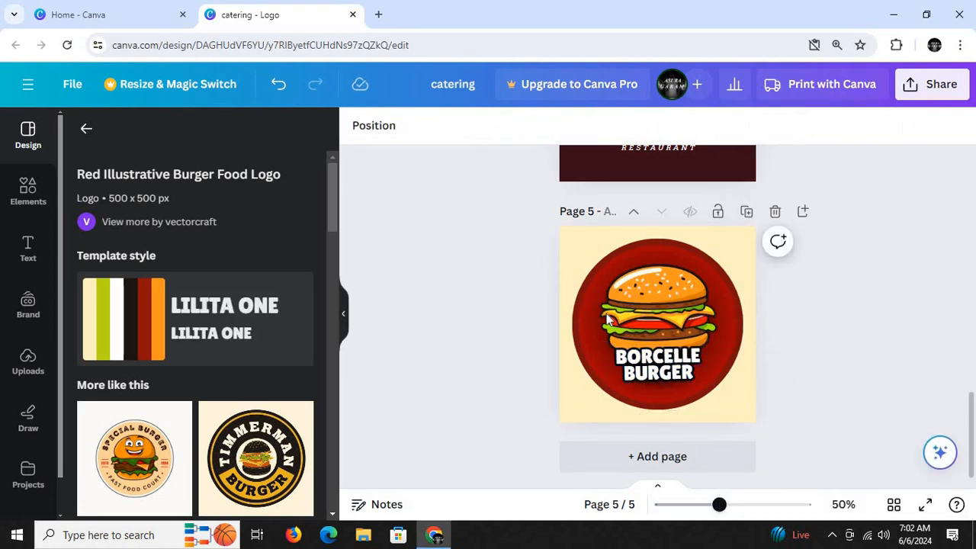
- Delete the burger illustration from page 5 and shift the "BORCELLE BURGER" text slightly up inside the red circle
click(644, 316)
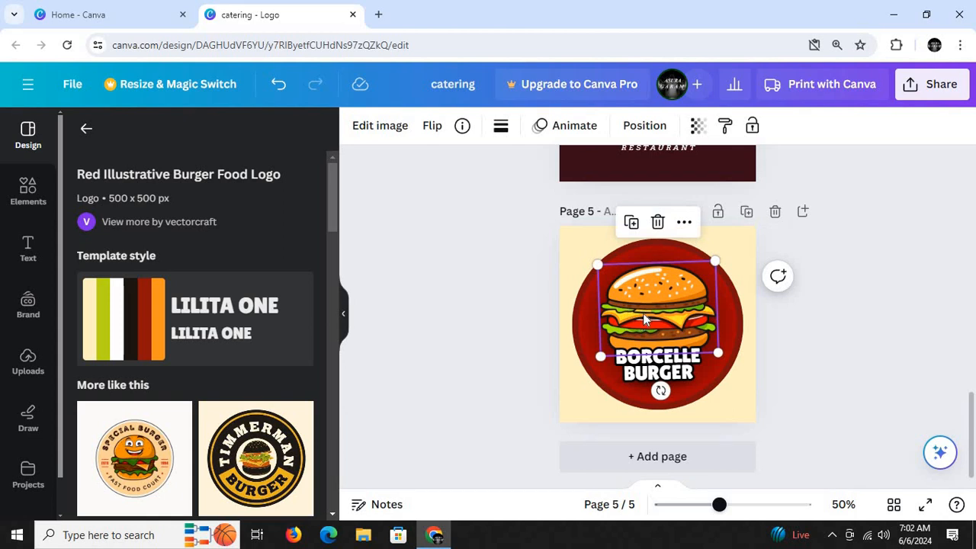
drag(639, 326, 646, 308)
click(648, 365)
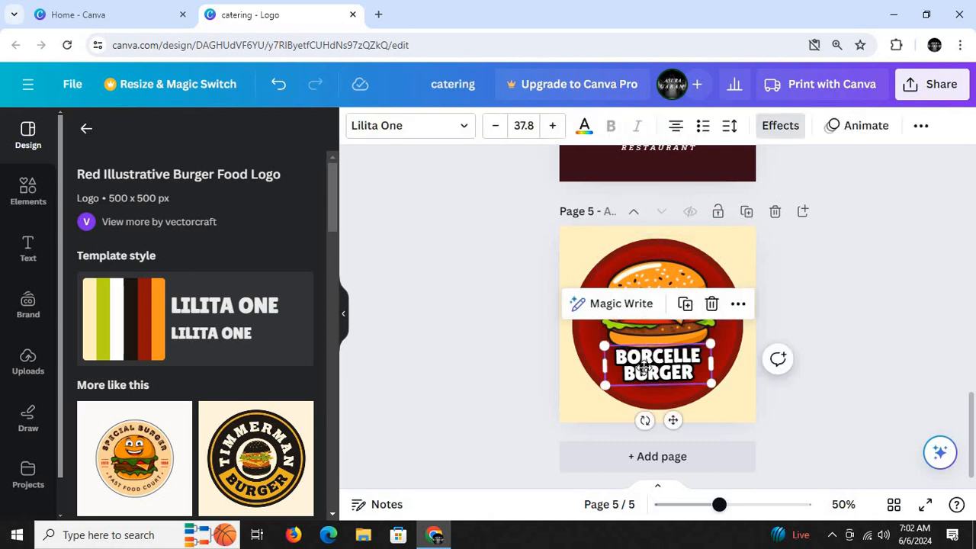
mouse_move(643, 367)
mouse_down()
mouse_move(679, 387)
mouse_move(657, 366)
mouse_up()
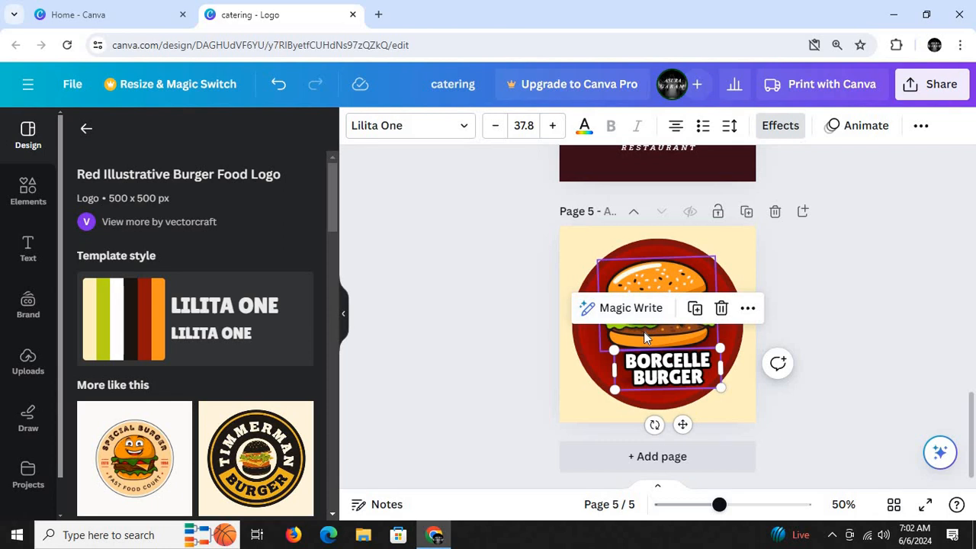
click(645, 334)
click(655, 224)
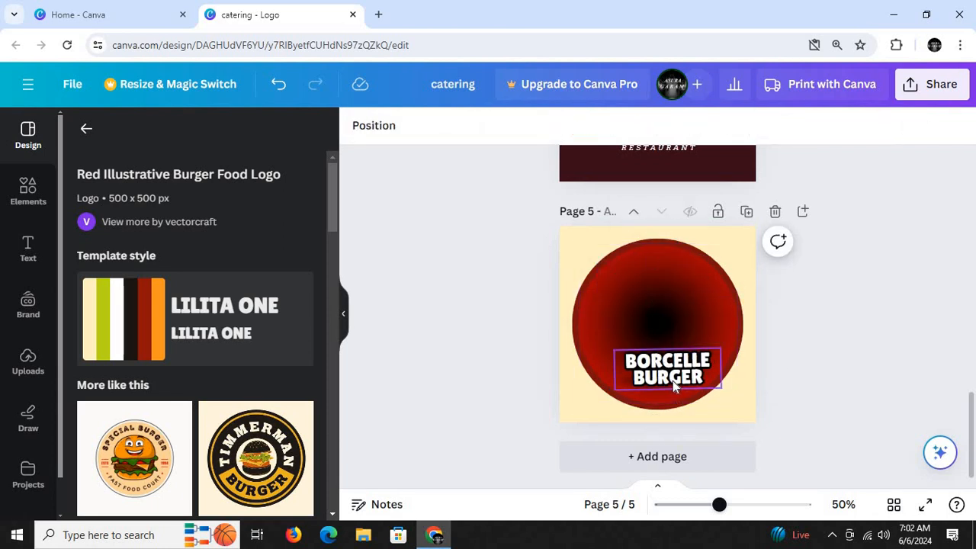
drag(672, 380, 665, 375)
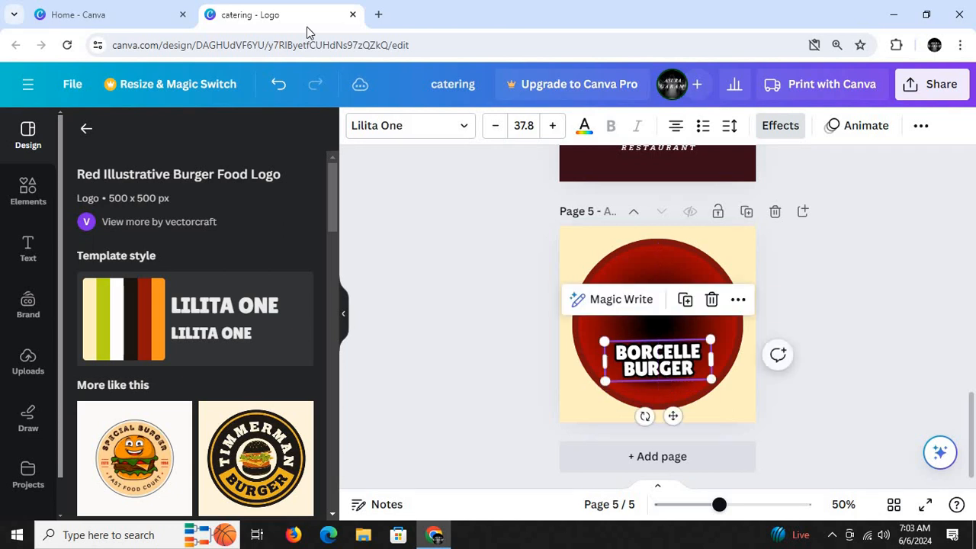
- Return to the template search and look up "burger" in place of "food logo"
click(86, 126)
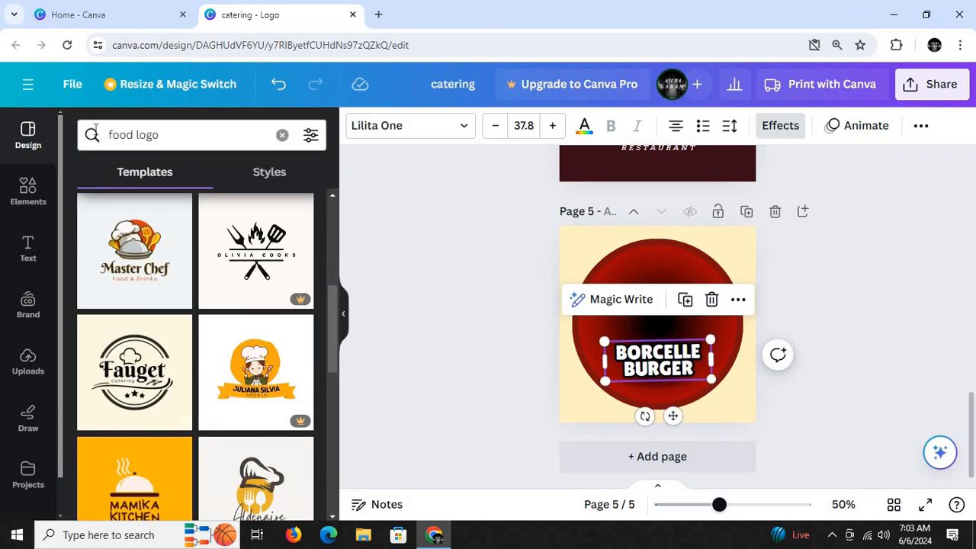
click(175, 127)
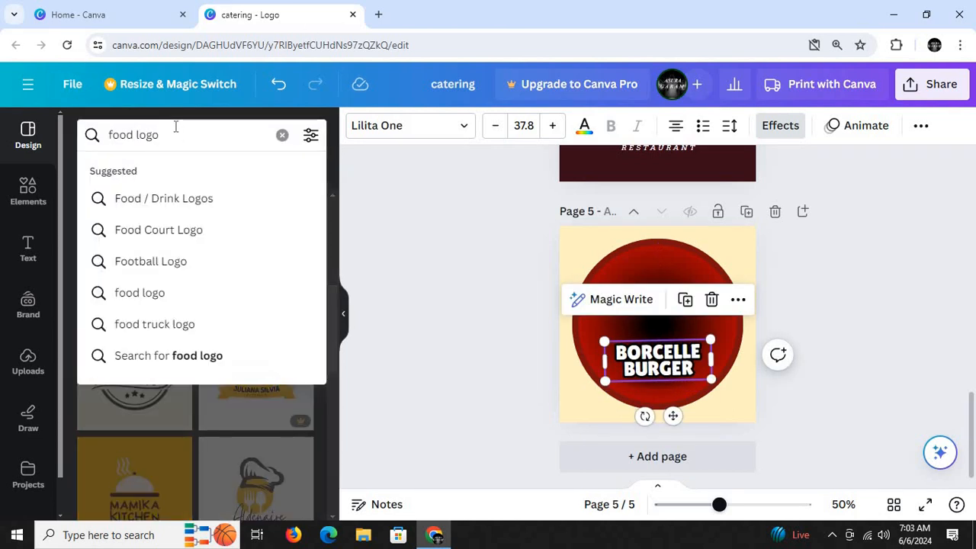
key(BackSpace)
key(BackSpace)
key(BackSpace)
key(BackSpace)
key(BackSpace)
key(BackSpace)
key(BackSpace)
key(BackSpace)
key(BackSpace)
text(b)
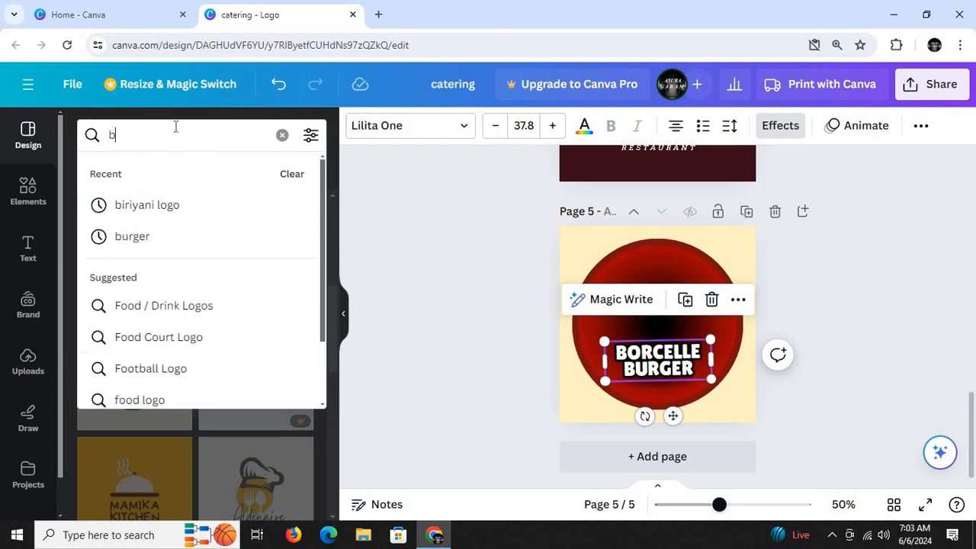
text(ure)
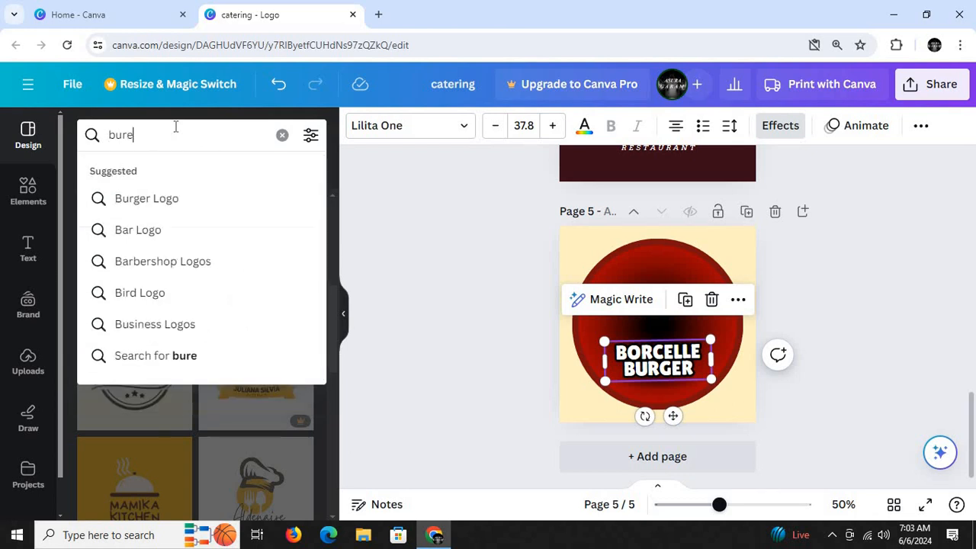
key(BackSpace)
key(BackSpace)
text(r)
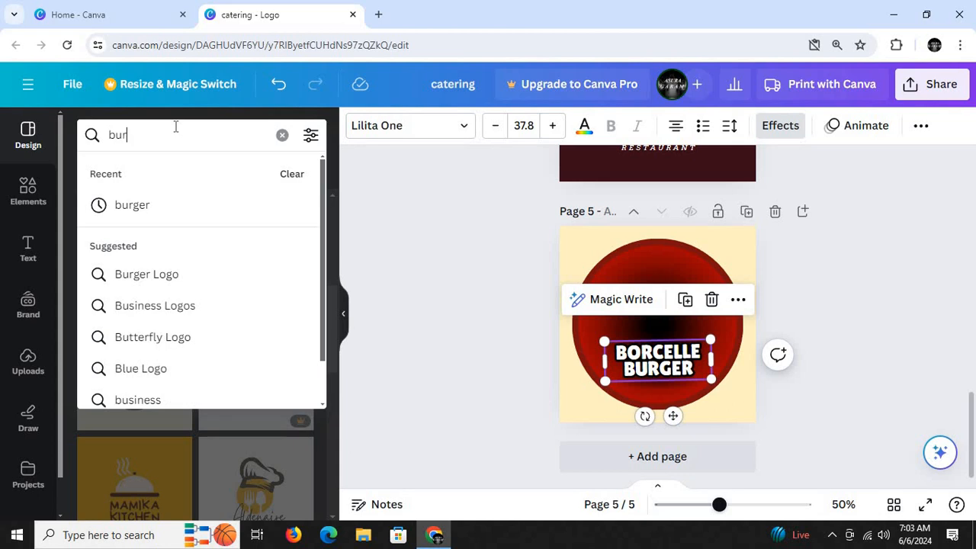
text(he)
key(BackSpace)
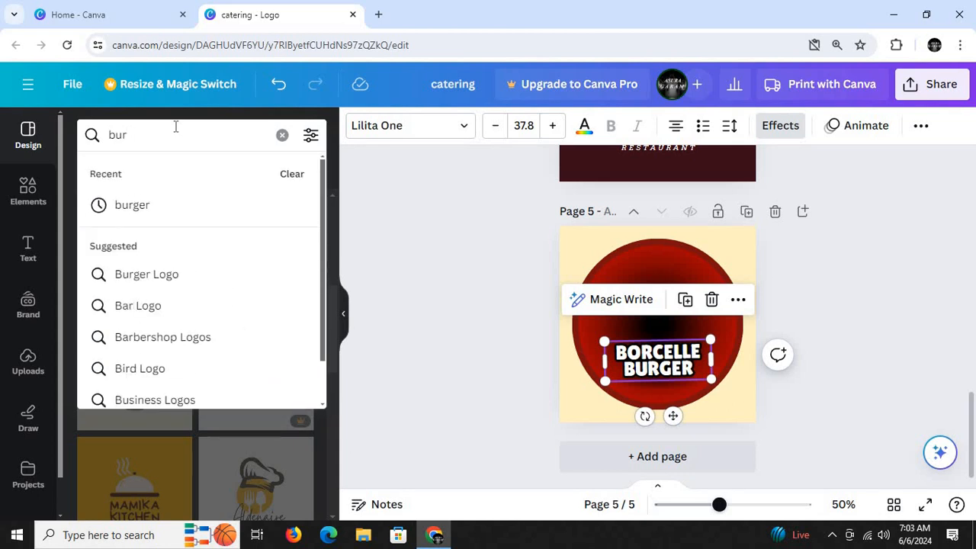
text(ger)
key(Return)
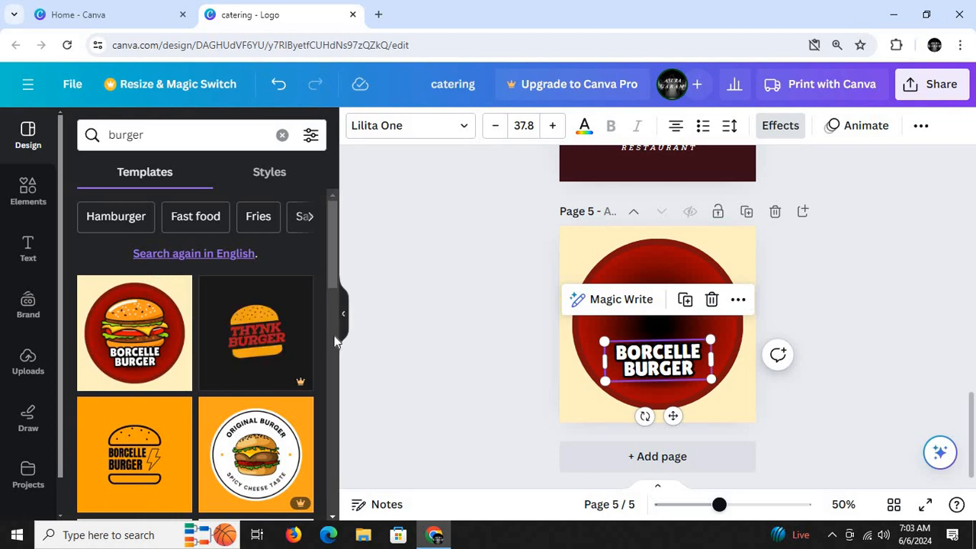
- Add a sixth page and apply the flaming "Hot Red Illustrative Burger Food Logo" template to it
drag(332, 261, 329, 356)
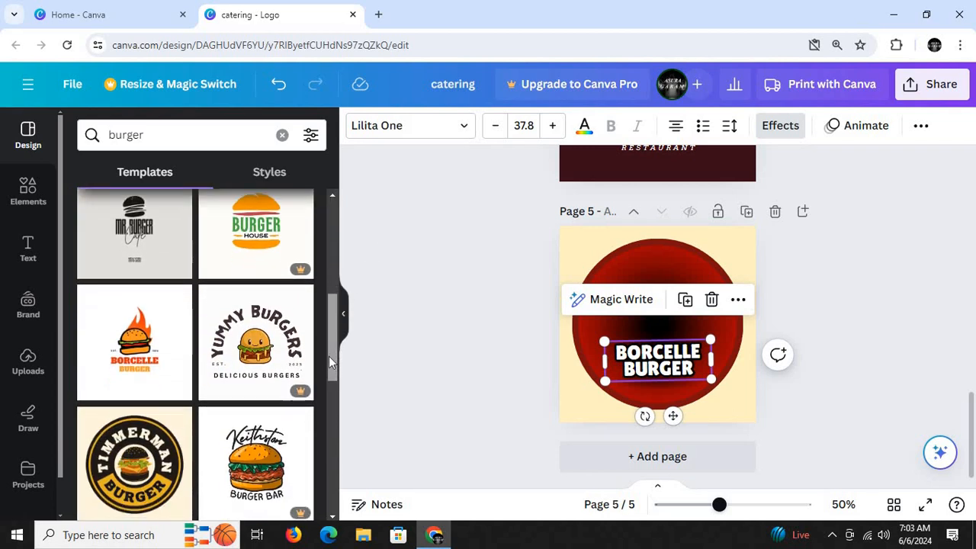
click(658, 460)
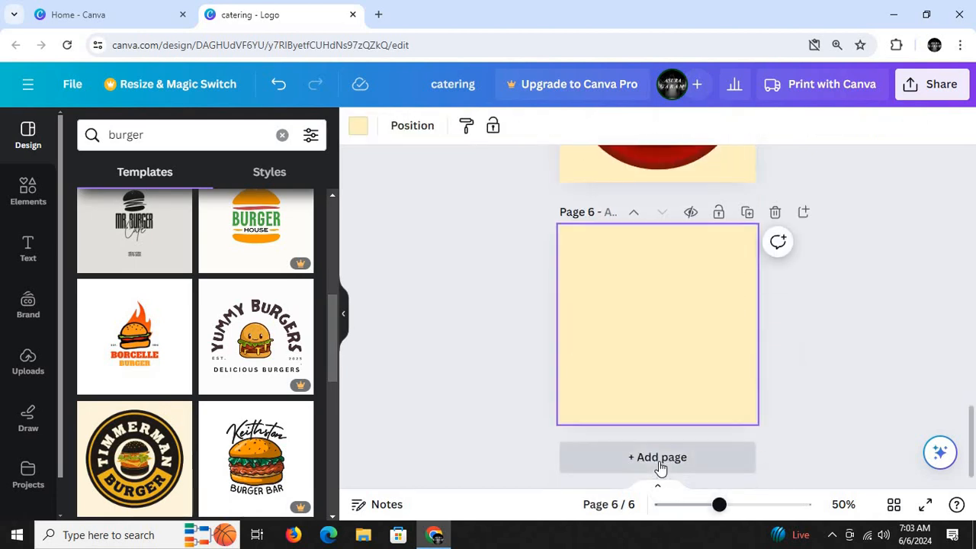
click(112, 330)
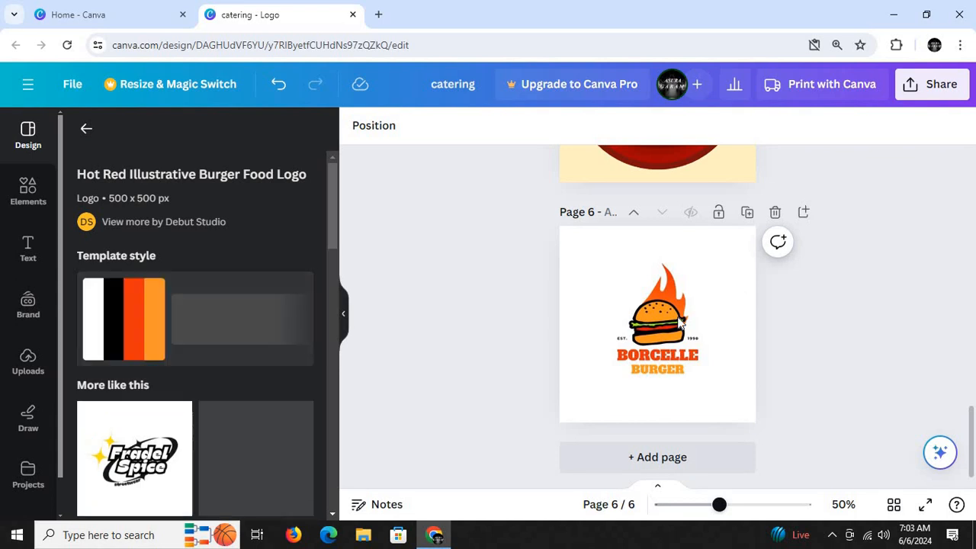
- Copy the burger illustration from page 6 onto page 5 and enlarge it above the "BORCELLE BURGER" text
click(654, 327)
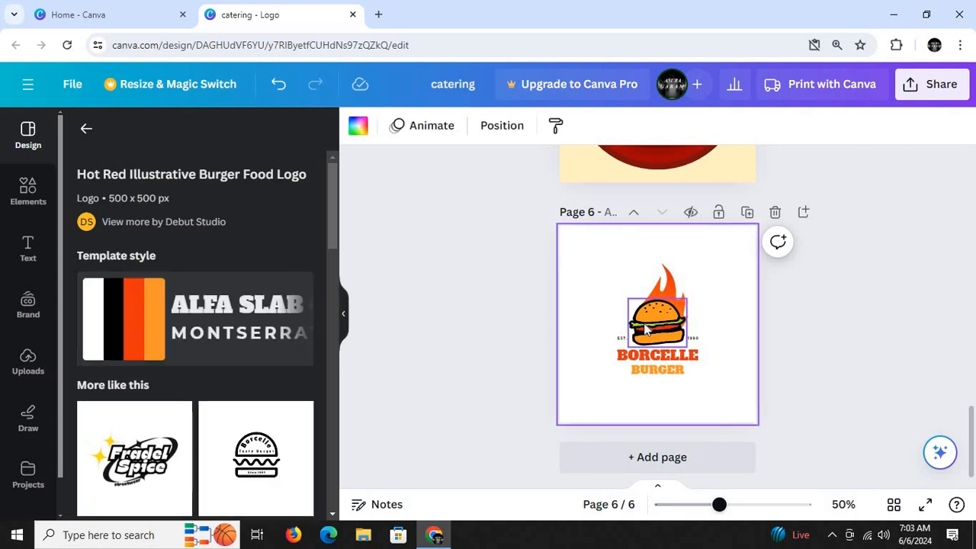
right_click(644, 326)
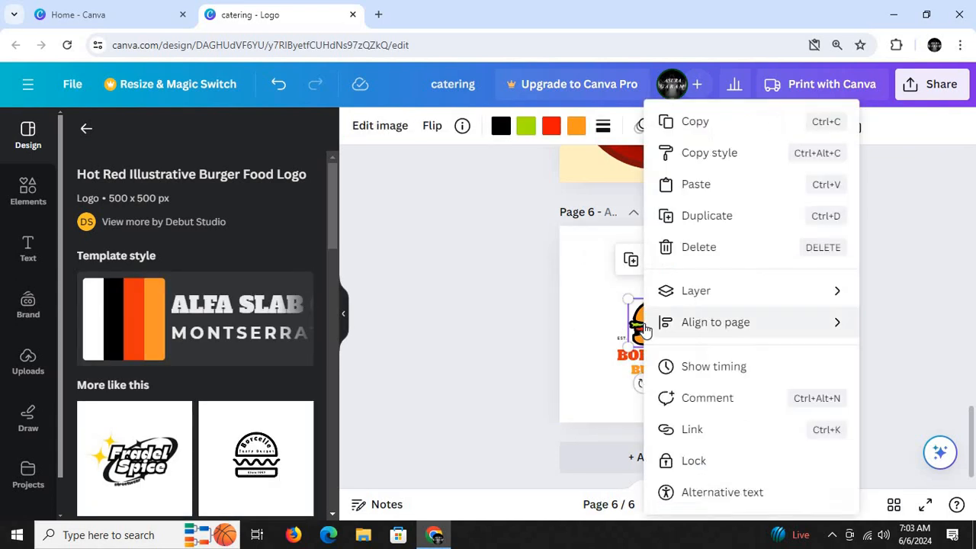
click(676, 124)
drag(964, 429, 972, 400)
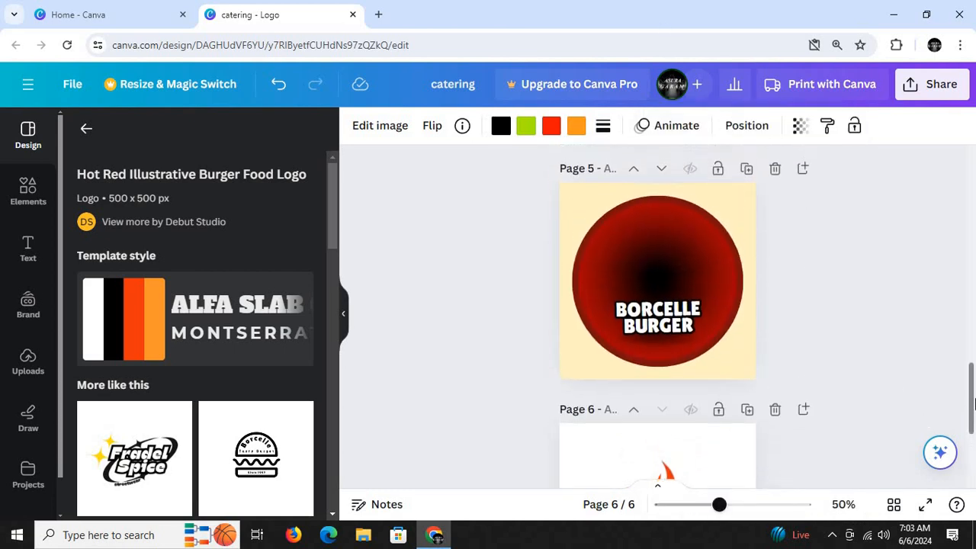
right_click(634, 245)
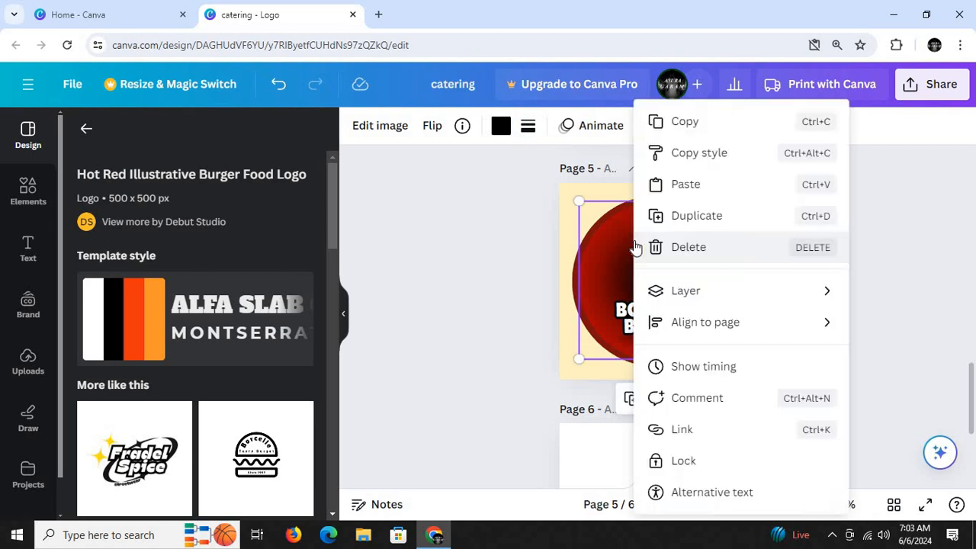
click(671, 185)
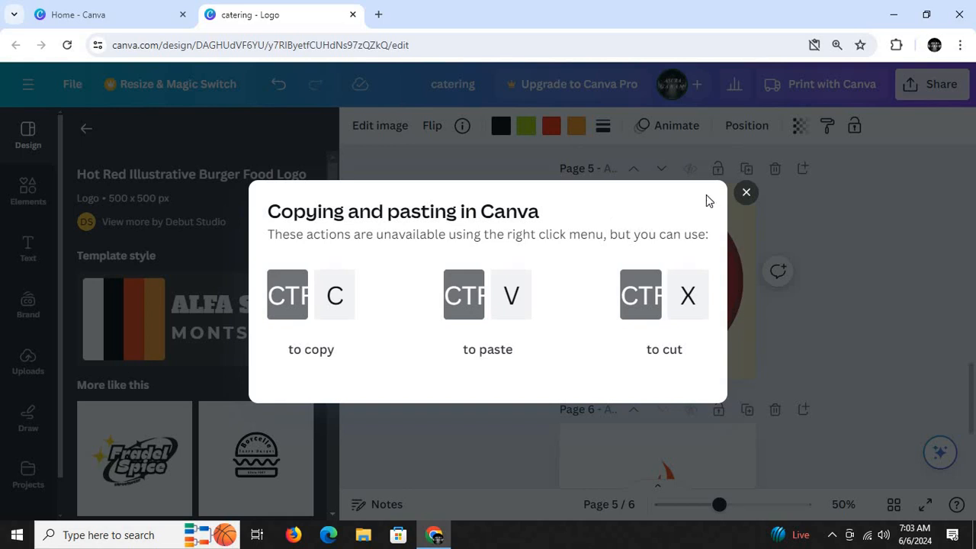
click(746, 193)
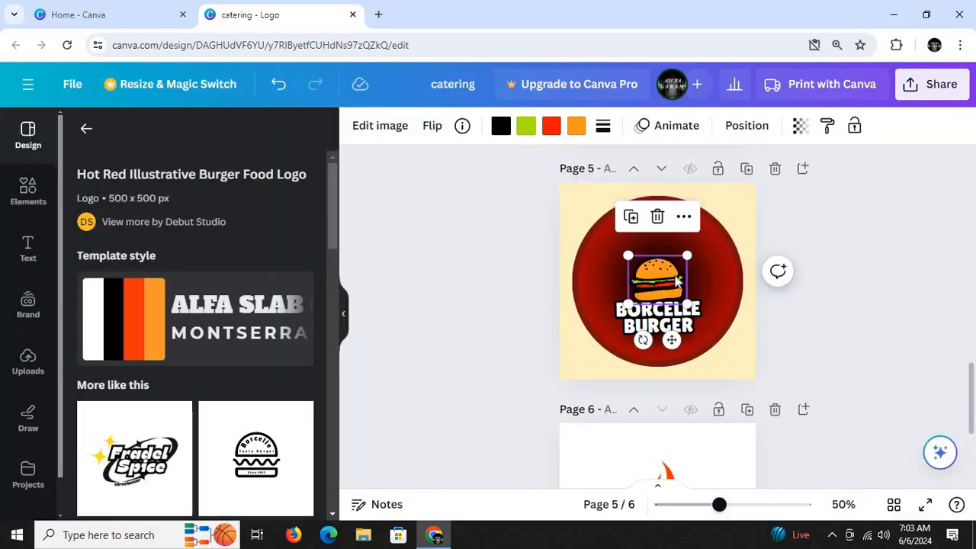
mouse_move(692, 251)
mouse_down()
mouse_move(734, 229)
mouse_move(682, 243)
mouse_up()
click(887, 286)
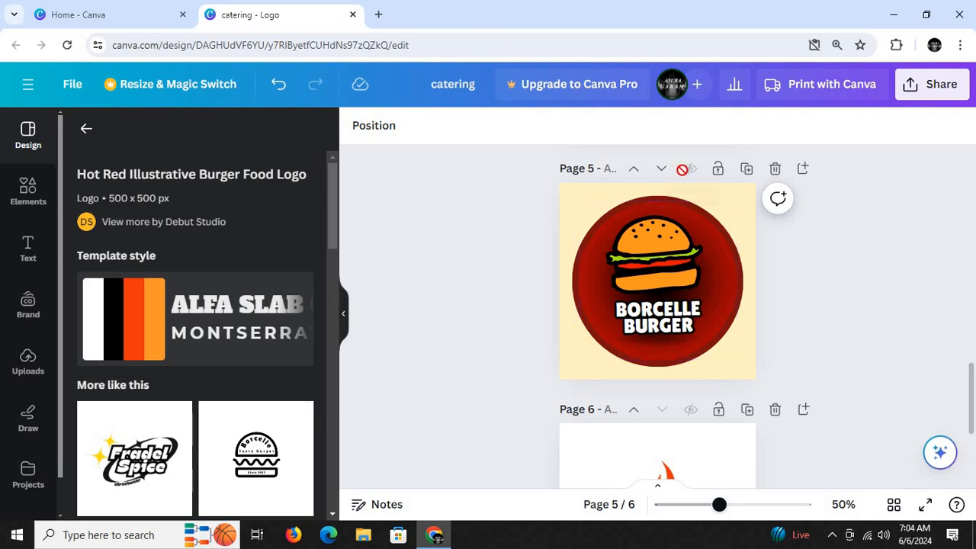
- Delete the pasted burger illustration from page 5
click(665, 228)
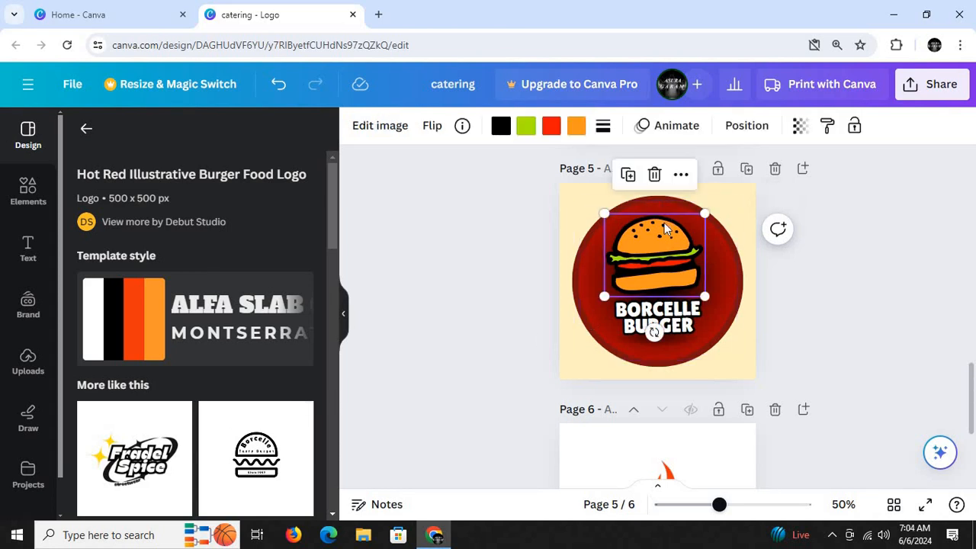
click(653, 173)
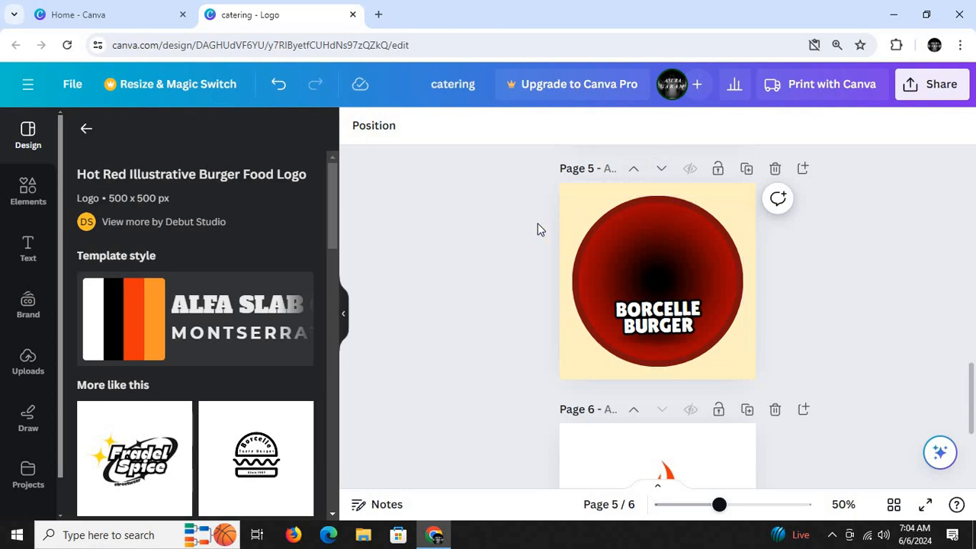
- Search Google for "burger png" in a new browser tab
click(378, 15)
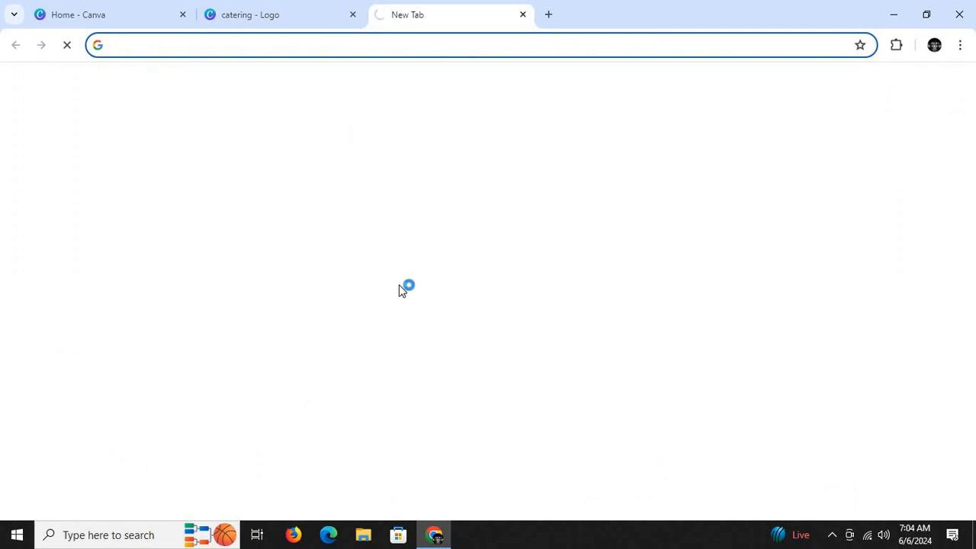
click(394, 287)
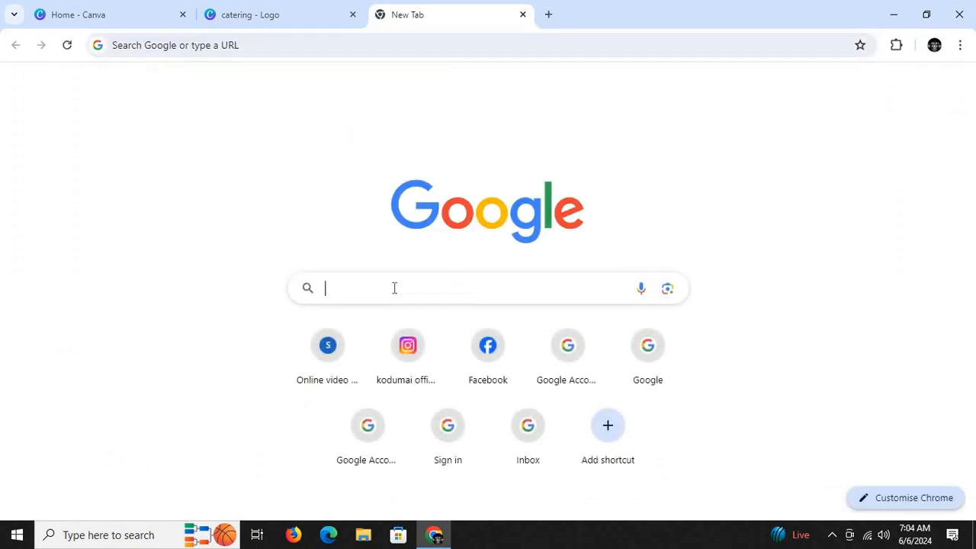
text(b)
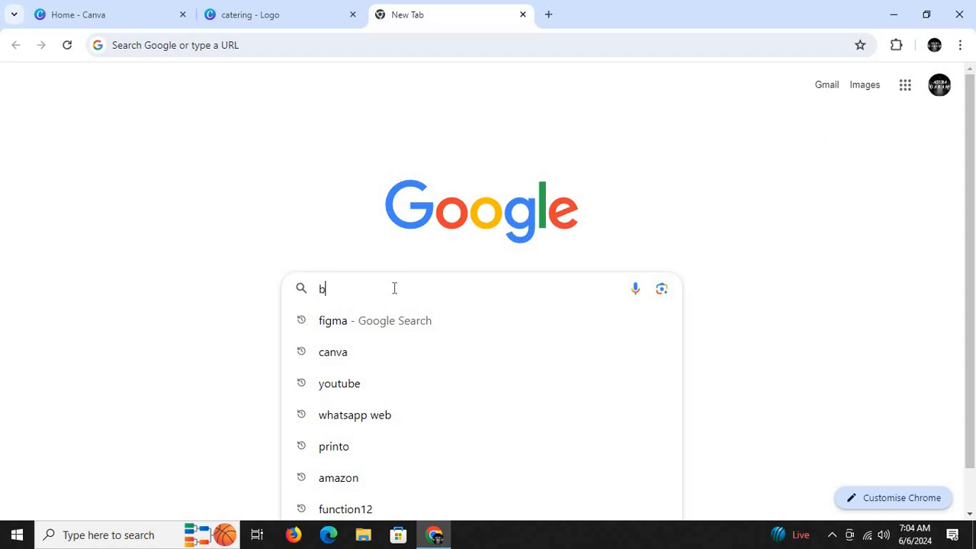
text(urgfe)
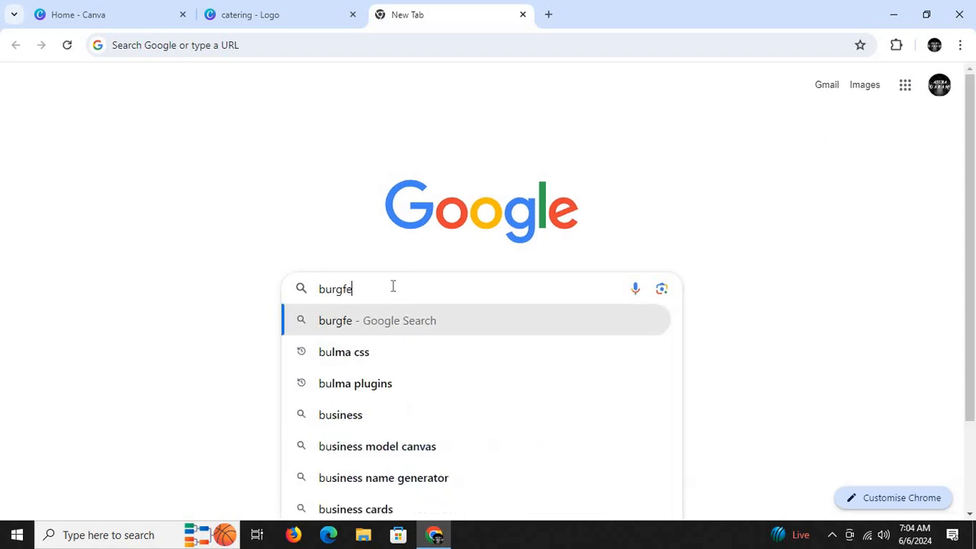
key(BackSpace)
key(BackSpace)
text(er pg)
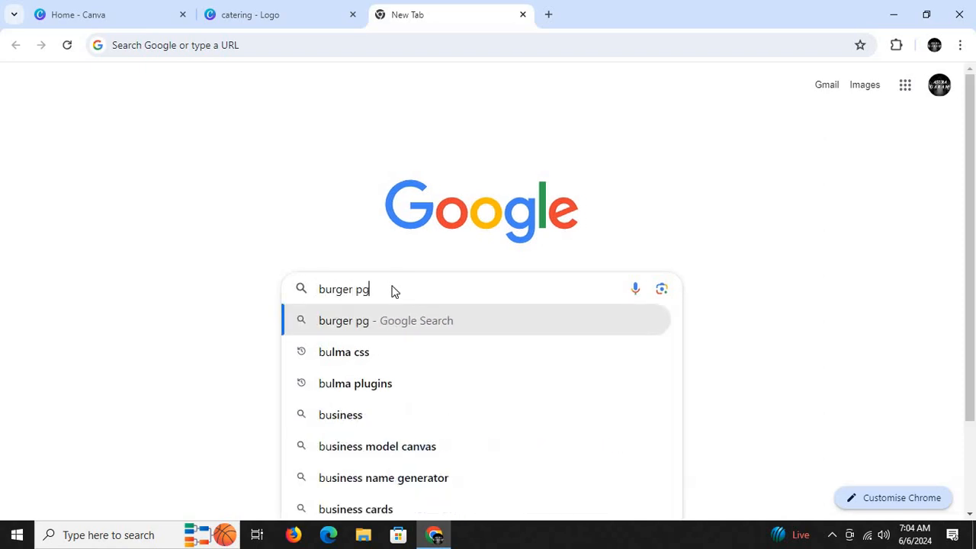
key(BackSpace)
text(n)
key(Return)
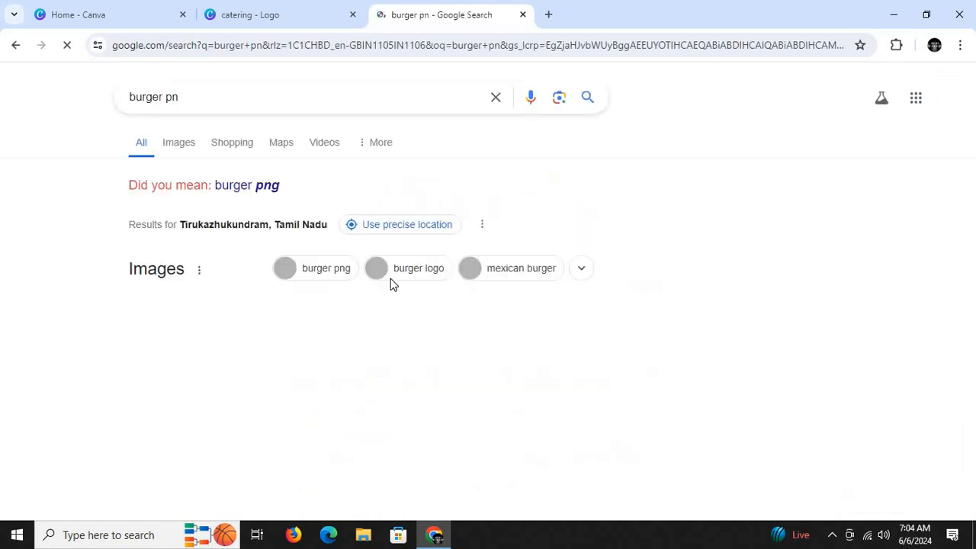
click(312, 102)
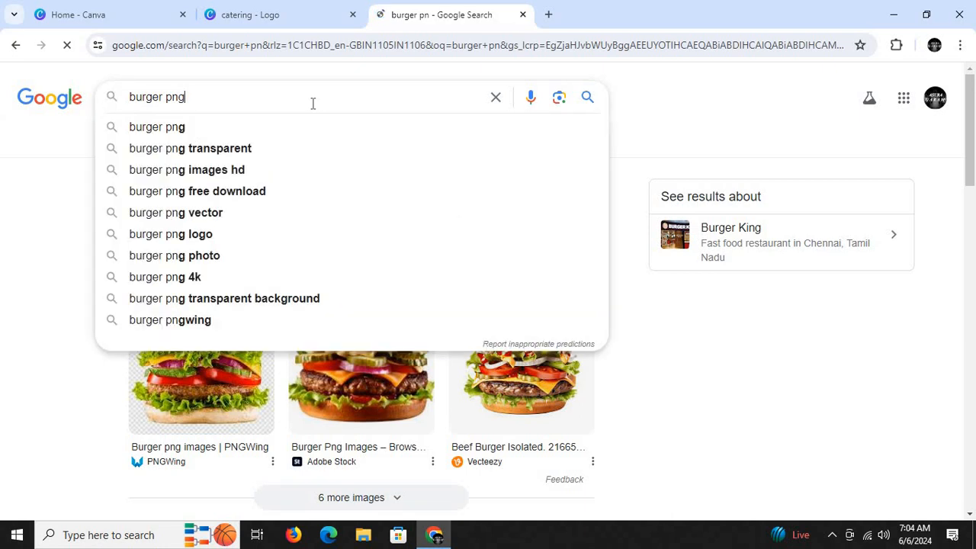
key(Return)
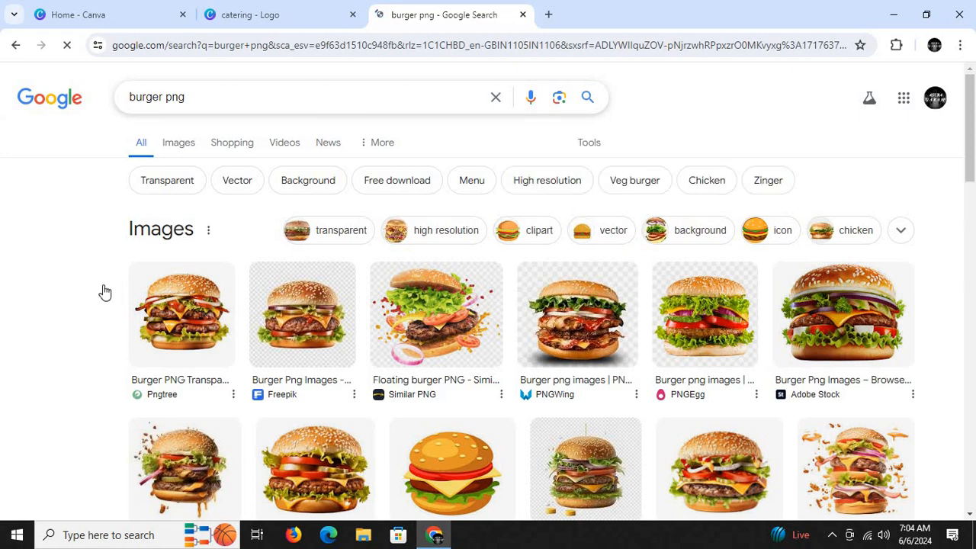
- Find the Pngtree double-patty burger in the Google image results and copy the image
click(174, 151)
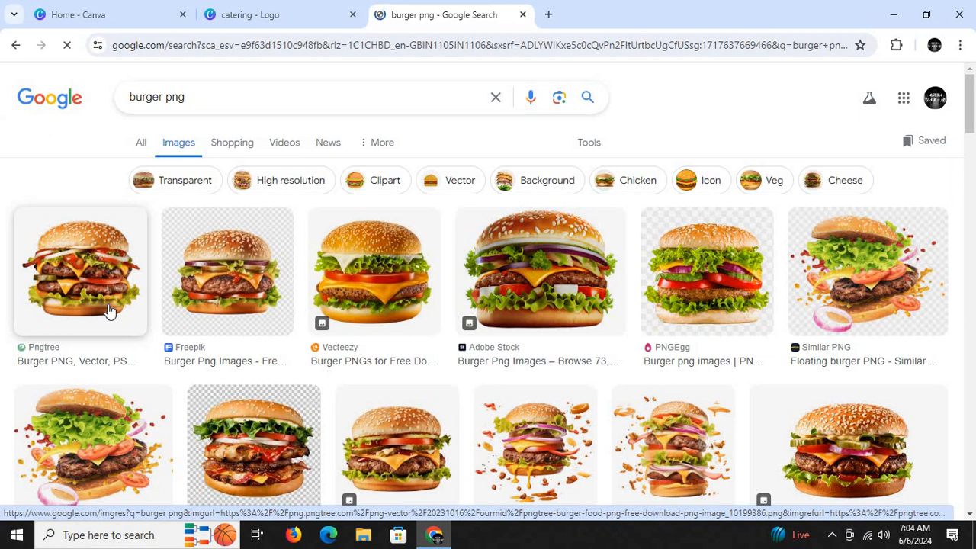
click(109, 310)
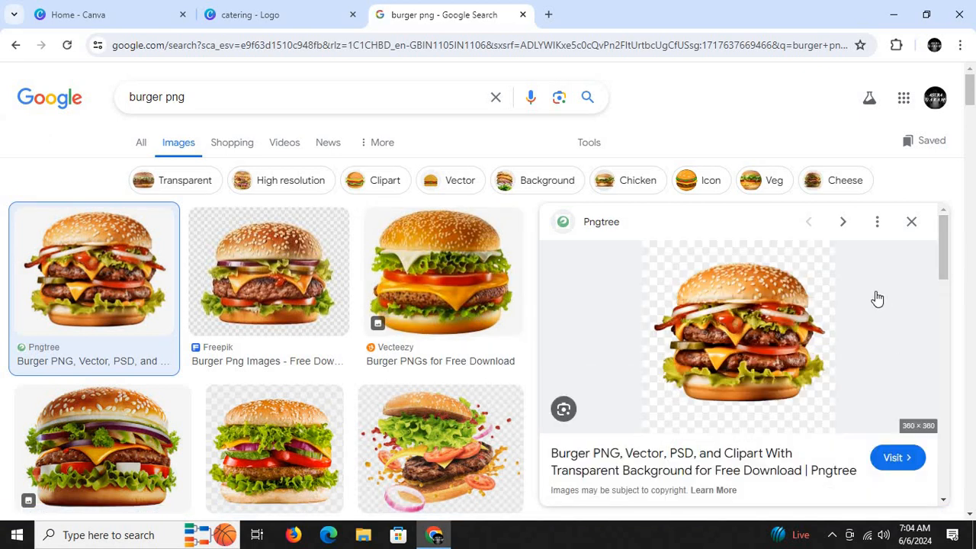
right_click(720, 354)
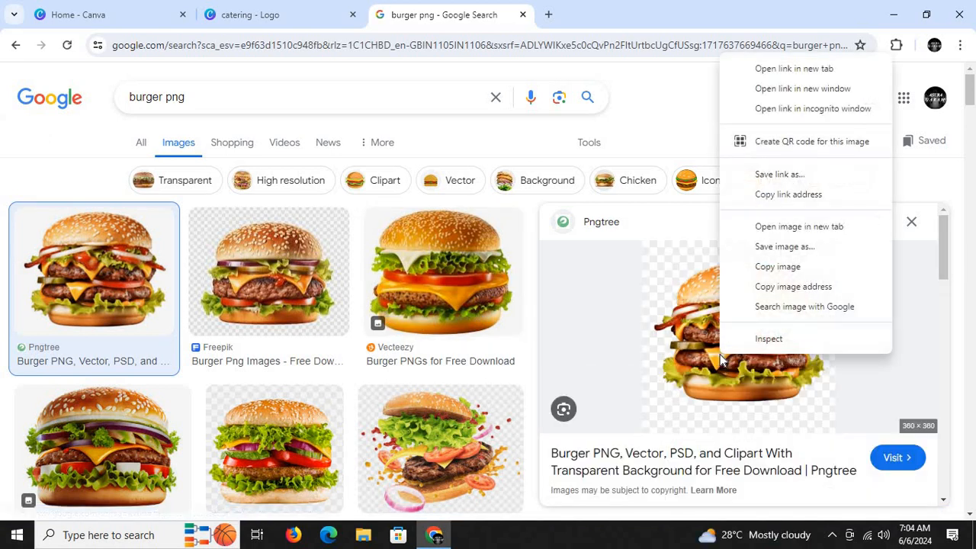
click(765, 267)
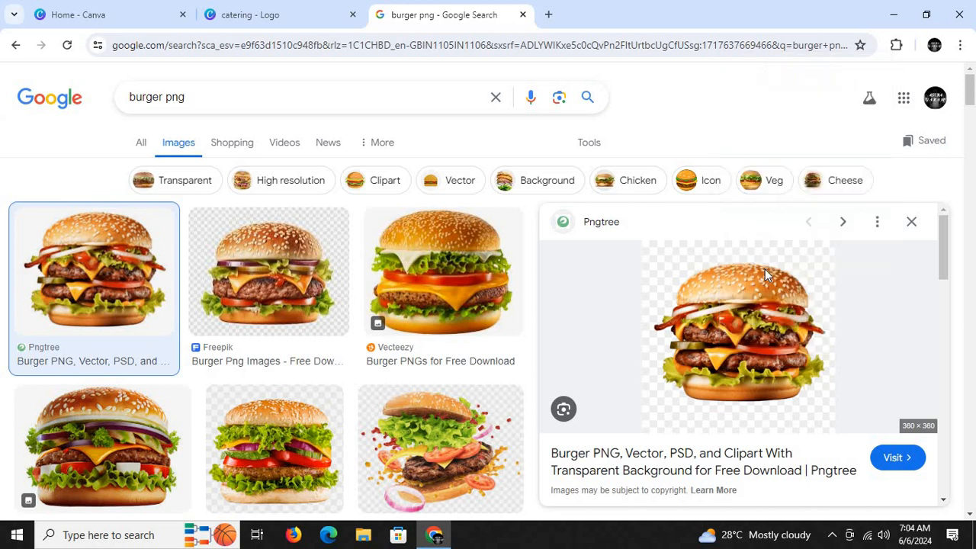
- Paste the copied burger image onto page 5 of the Canva catering logo design
click(310, 9)
right_click(632, 260)
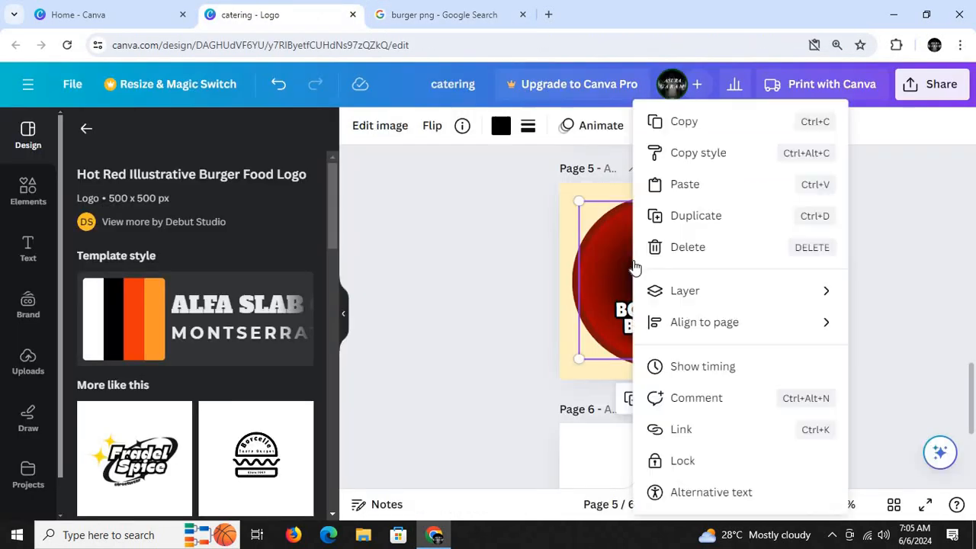
click(660, 187)
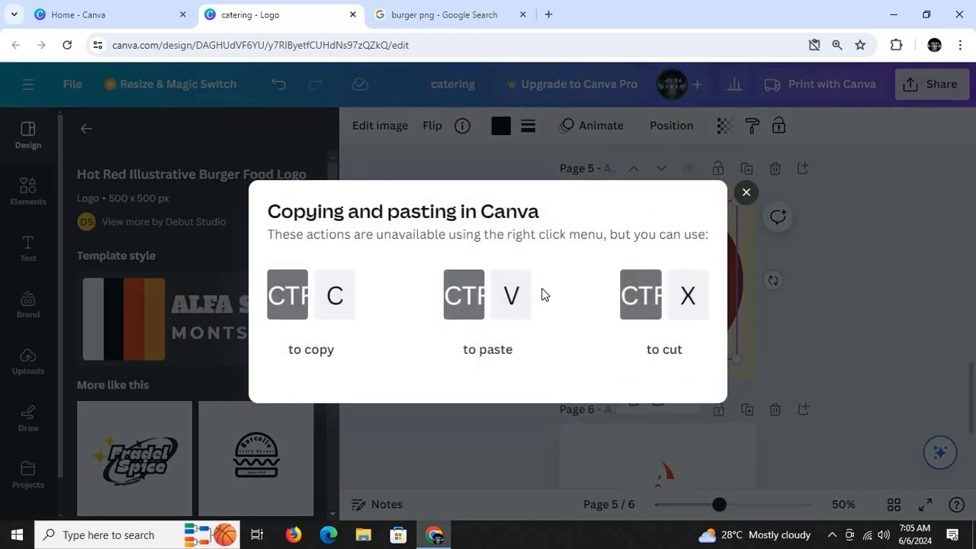
click(746, 193)
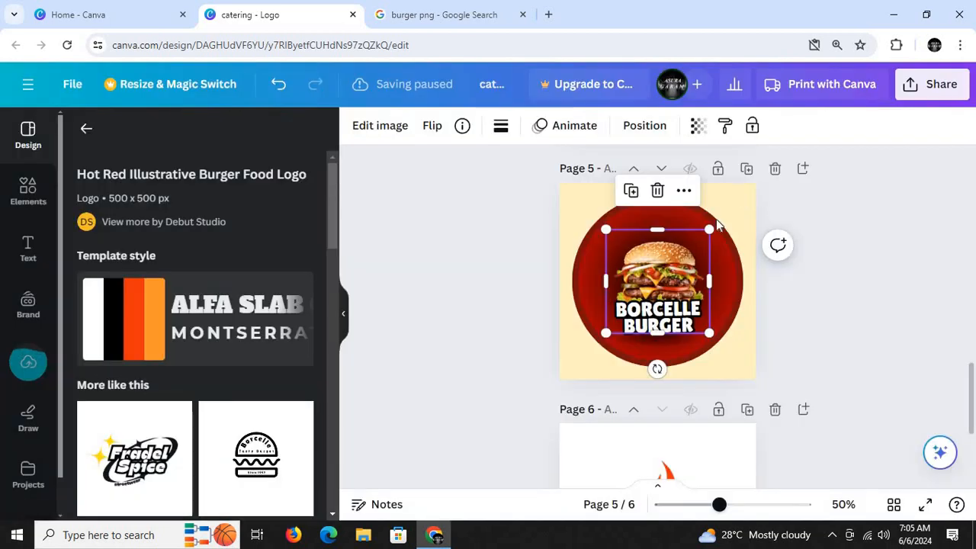
key(ctrl+v)
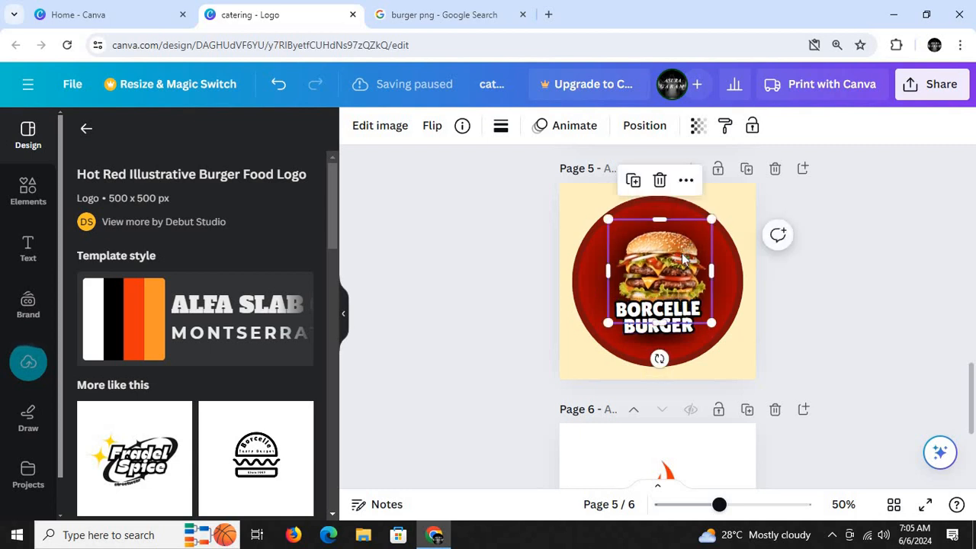
- Enlarge the pasted burger slightly and position it just above the "BORCELLE BURGER" text on page 5
click(411, 7)
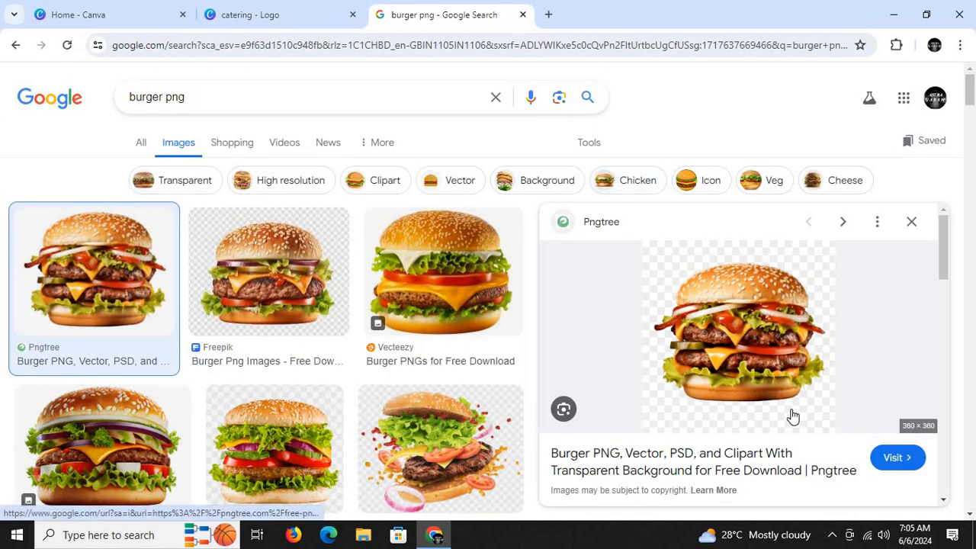
click(294, 7)
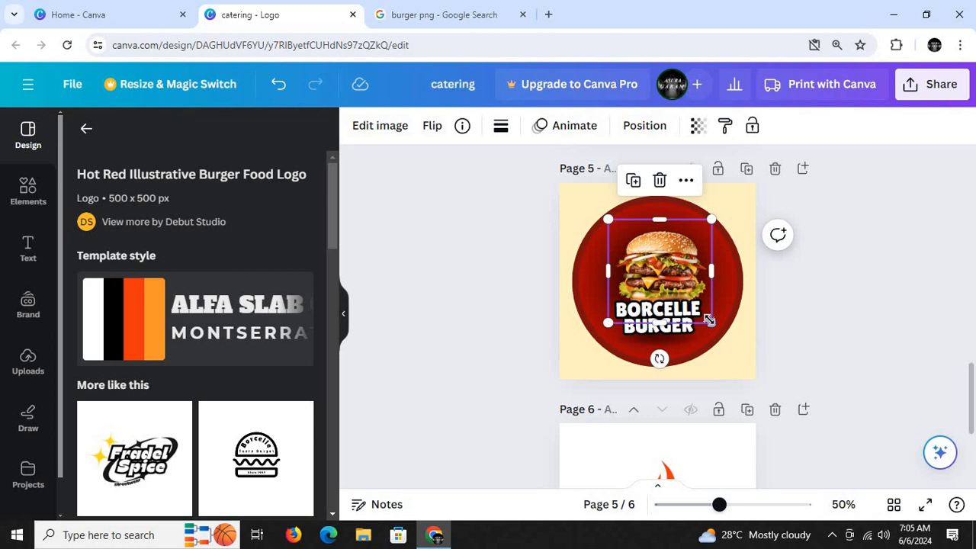
mouse_move(709, 321)
mouse_down()
mouse_move(698, 317)
mouse_move(728, 336)
mouse_move(711, 323)
mouse_up()
drag(673, 278, 669, 267)
click(828, 373)
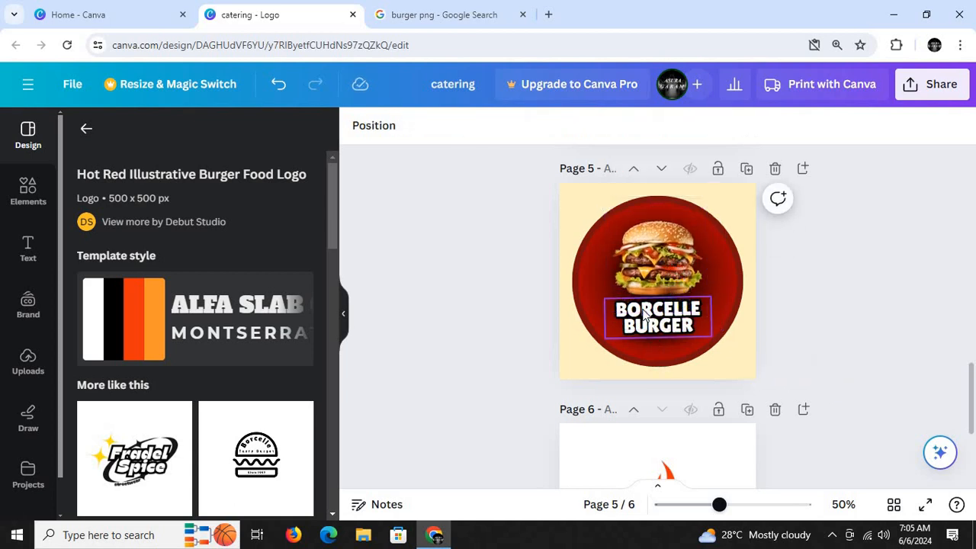
- Try the "Five Tips for Great Skin" font combination on page 5 and remove it from the logo
click(649, 317)
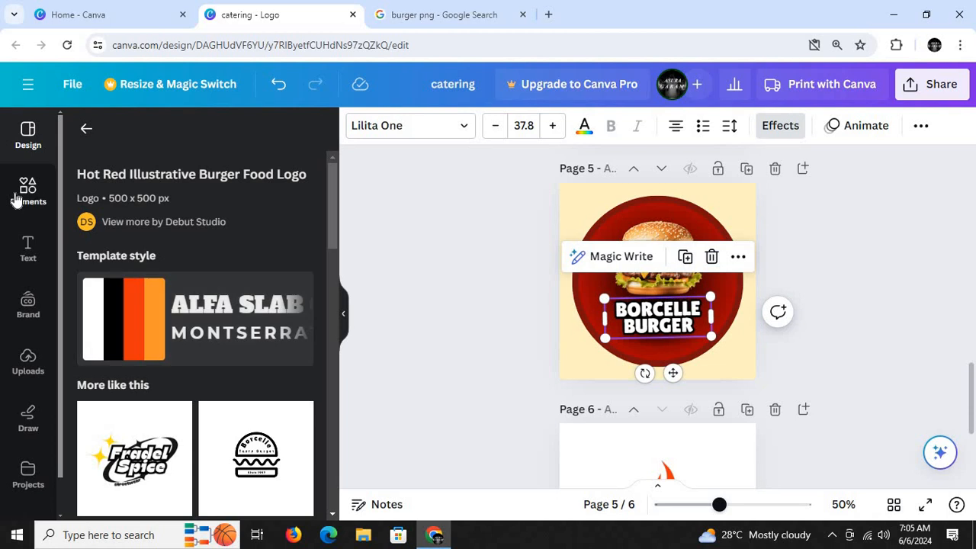
click(28, 260)
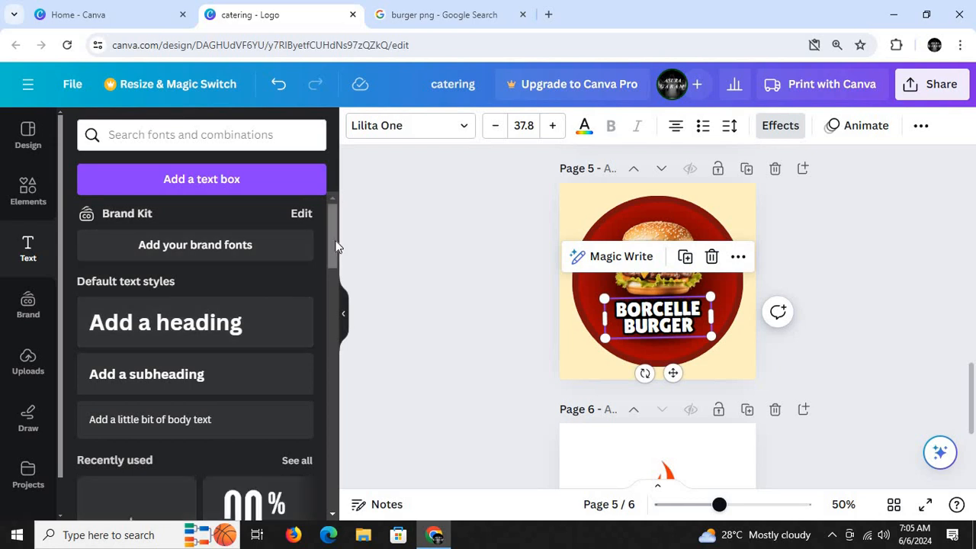
drag(335, 243, 321, 314)
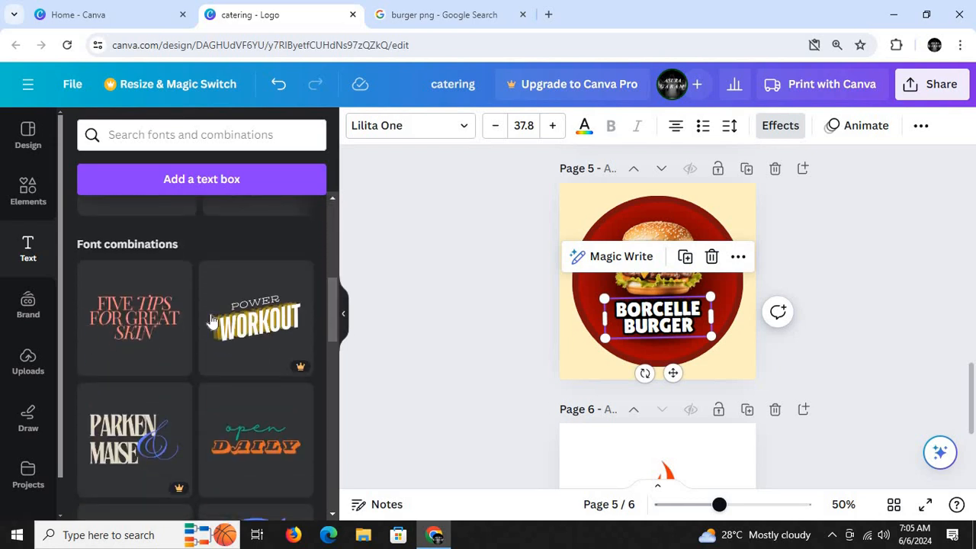
click(122, 314)
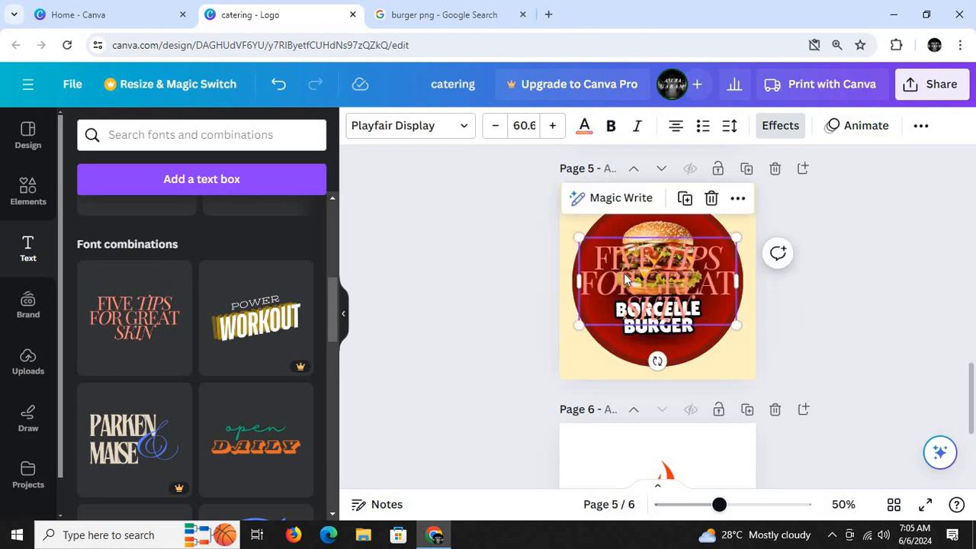
drag(617, 292, 810, 328)
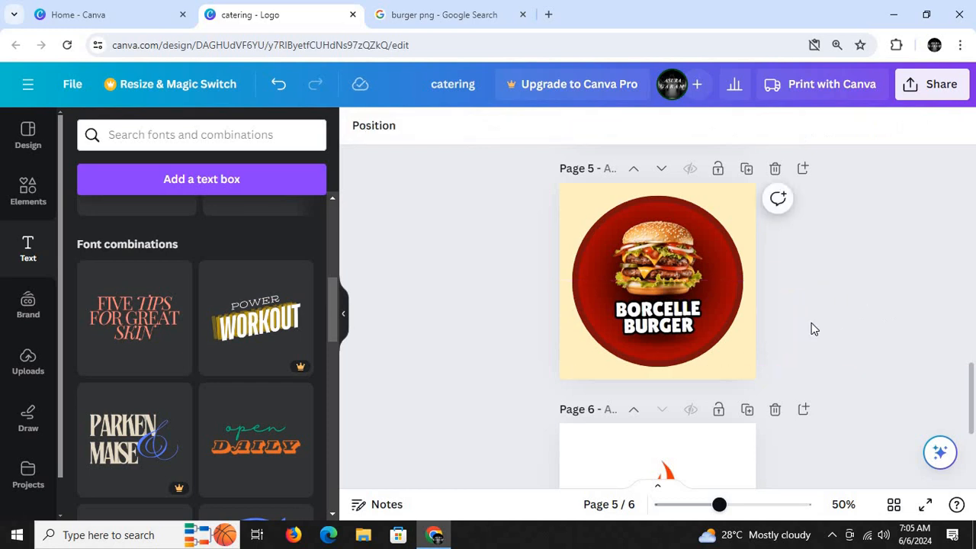
- Try the "open DAILY" font combination over the page 5 logo and delete it
click(635, 329)
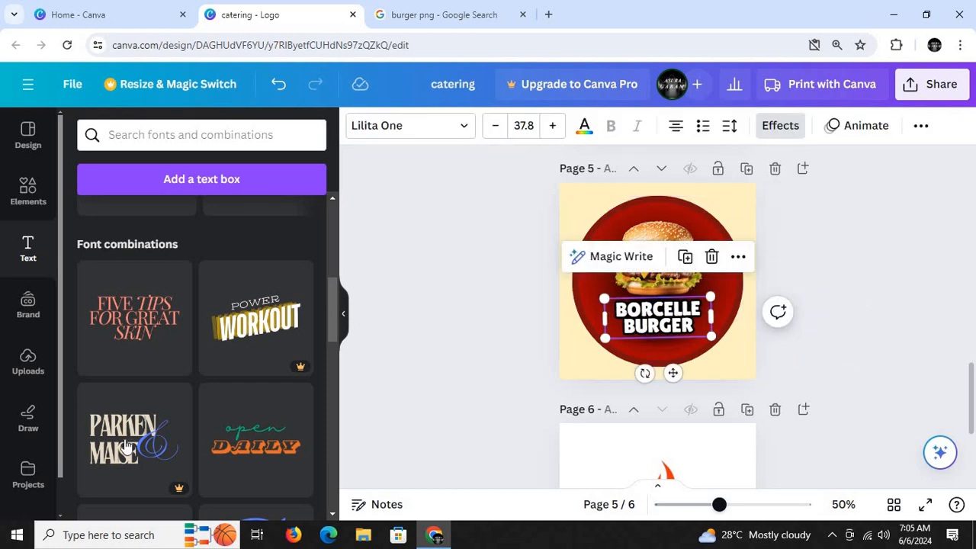
click(260, 449)
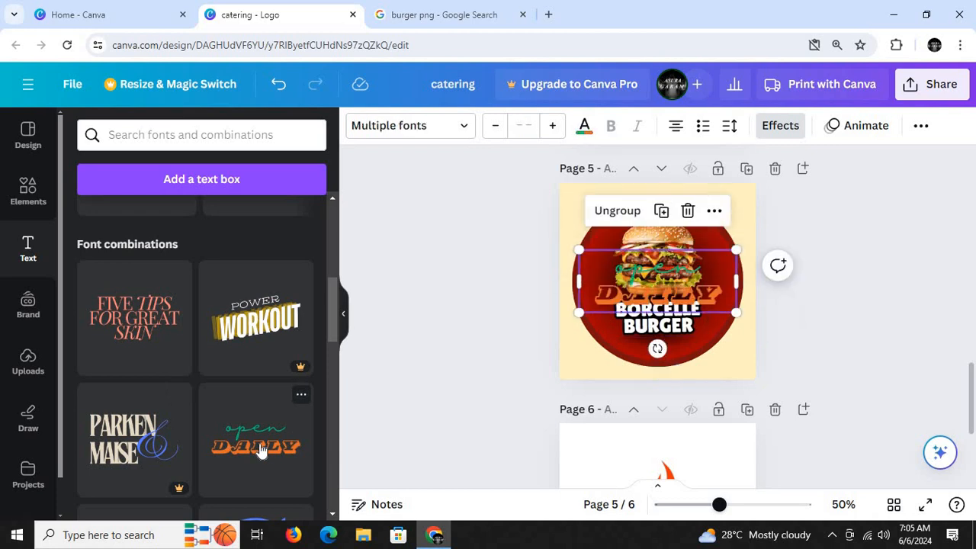
drag(657, 282, 623, 341)
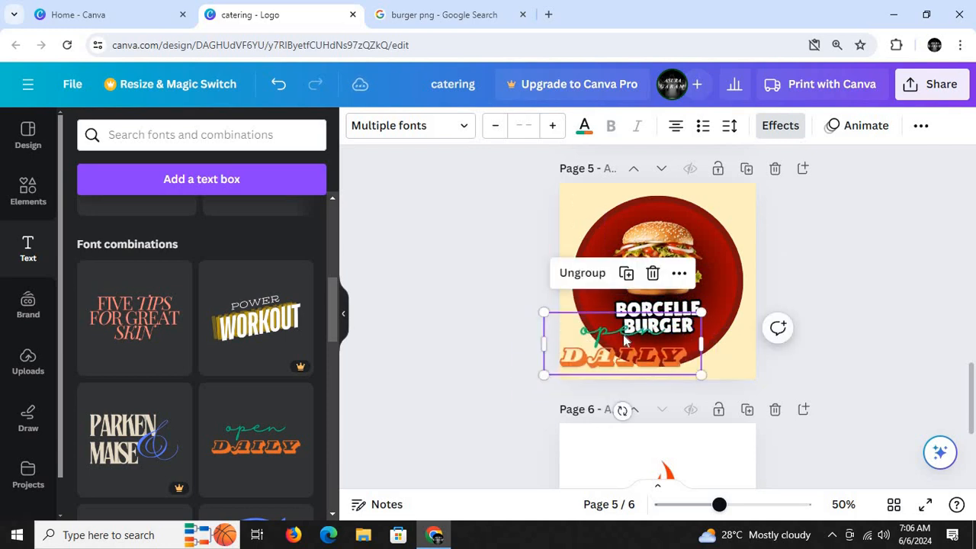
click(652, 274)
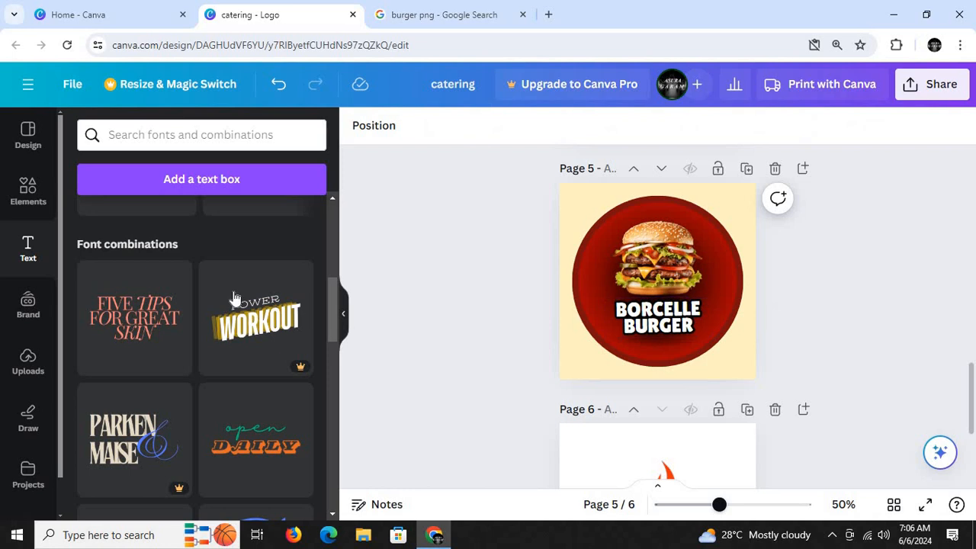
- Browse the font combinations and search them for "google fands" and "google fand"
drag(332, 299, 330, 441)
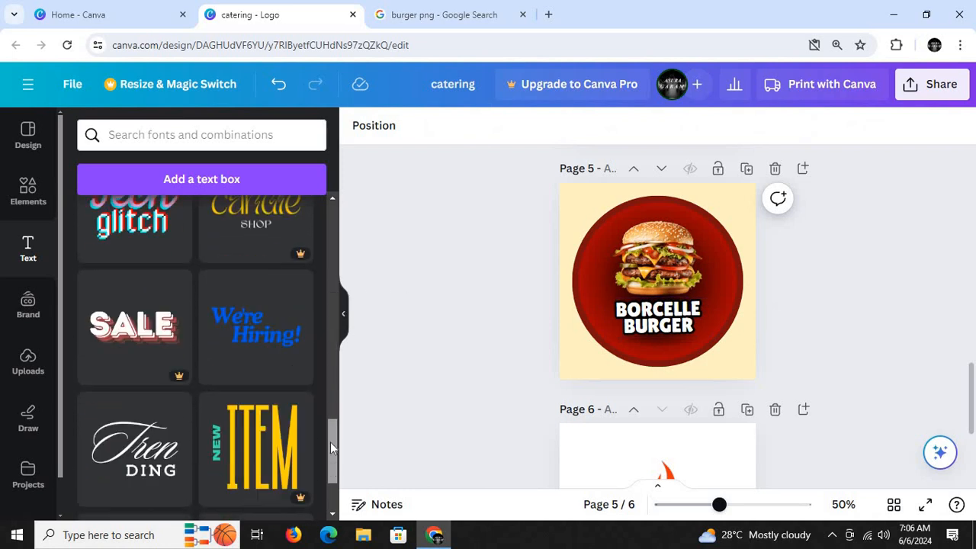
click(115, 135)
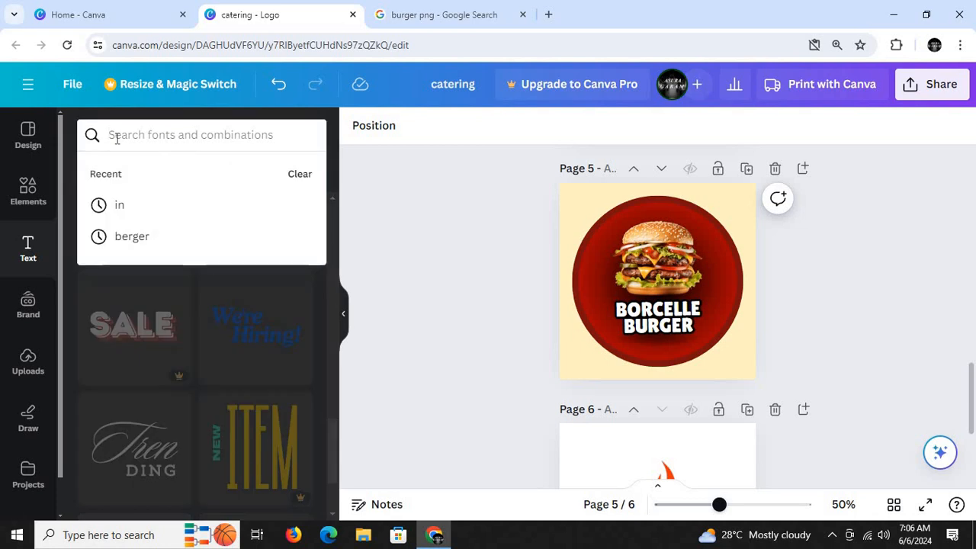
text(google fands)
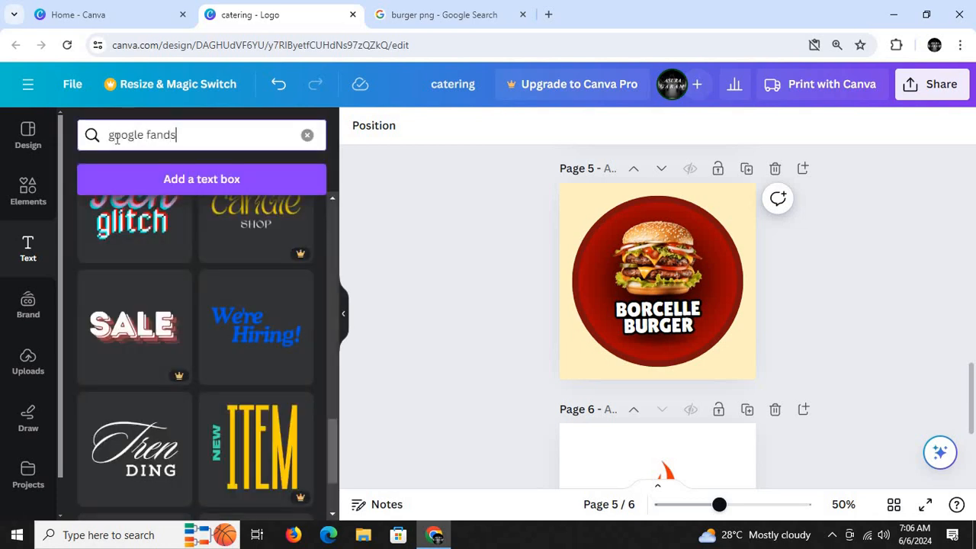
key(Return)
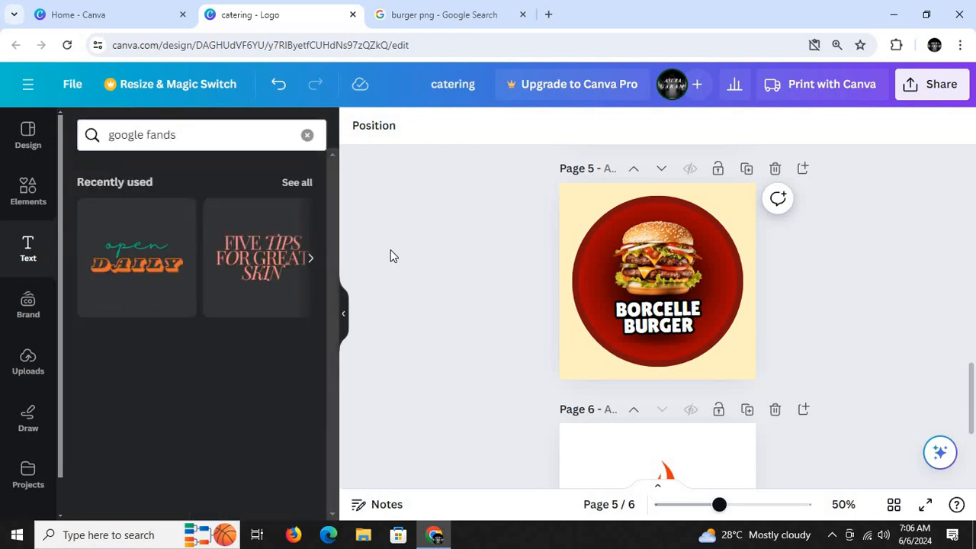
click(218, 134)
key(BackSpace)
key(BackSpace)
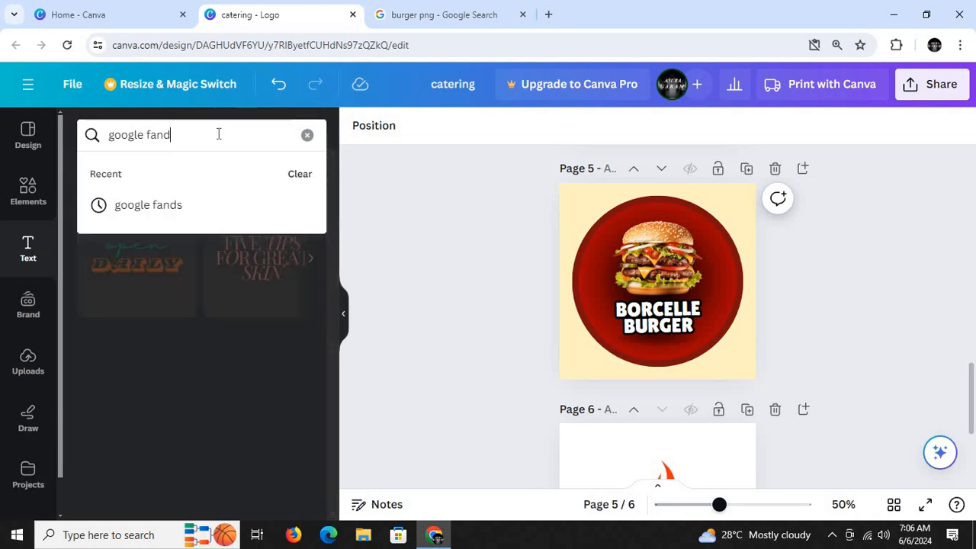
key(Return)
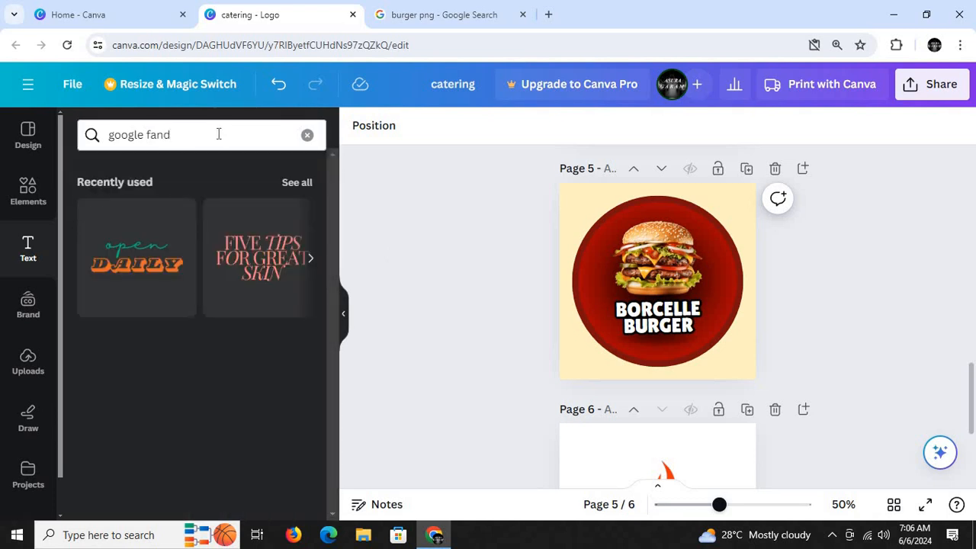
- Look through the recently used fonts and combinations and clear the search
click(297, 184)
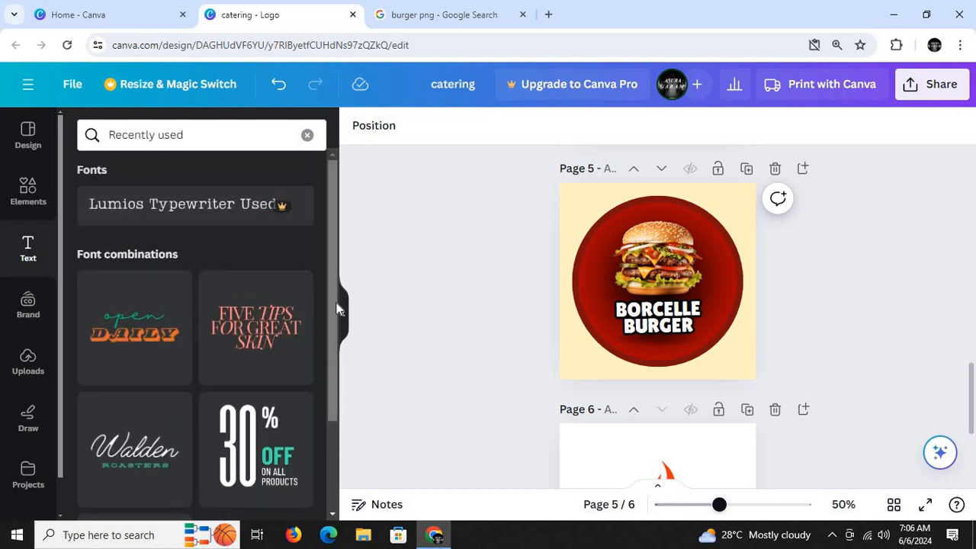
drag(338, 309, 349, 125)
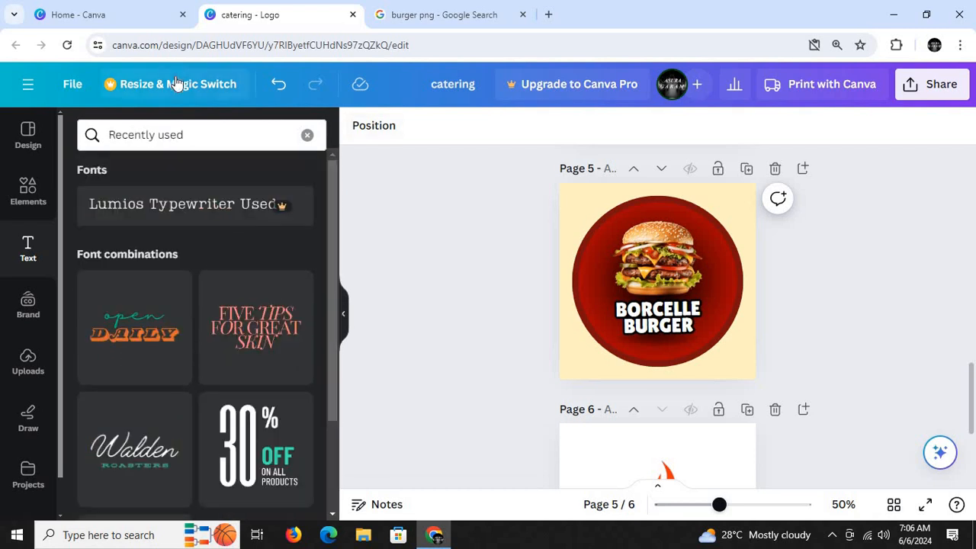
click(307, 135)
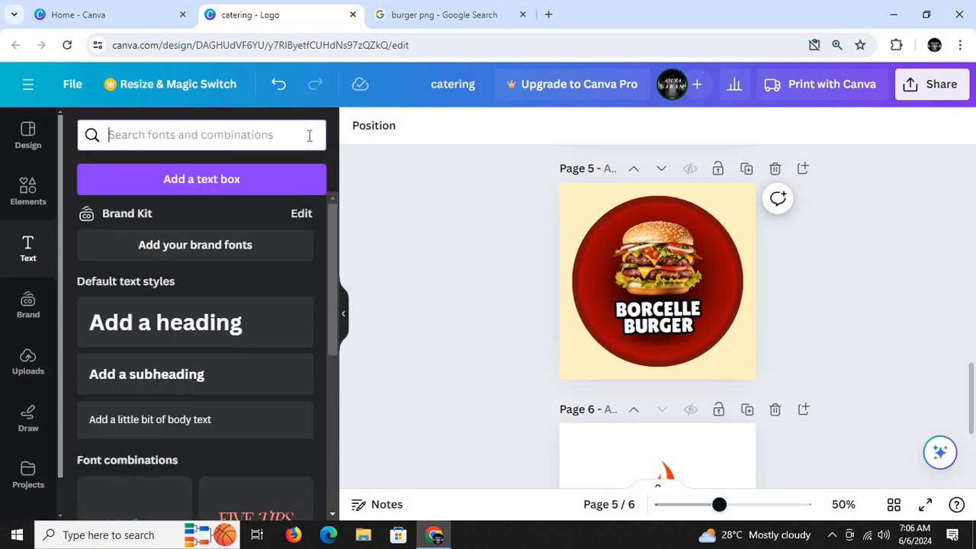
click(396, 302)
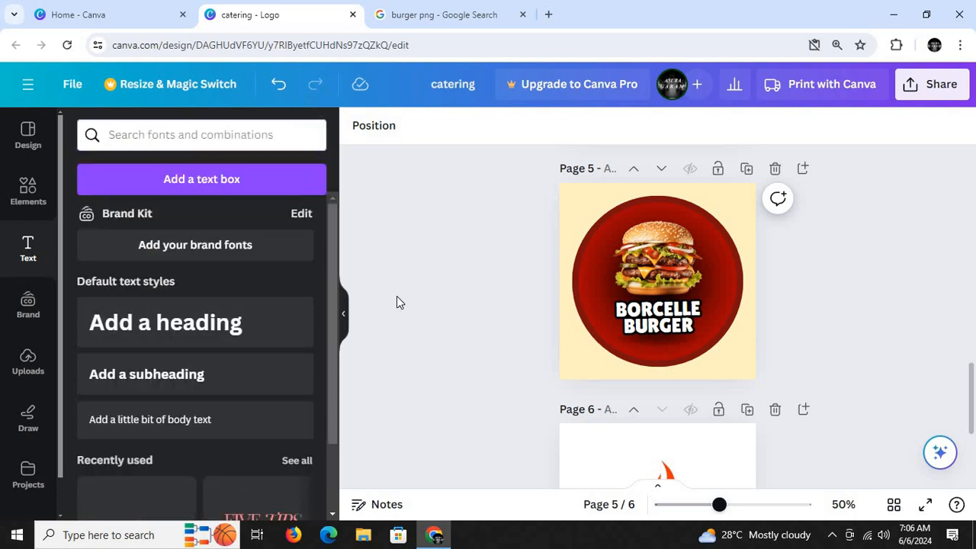
click(833, 536)
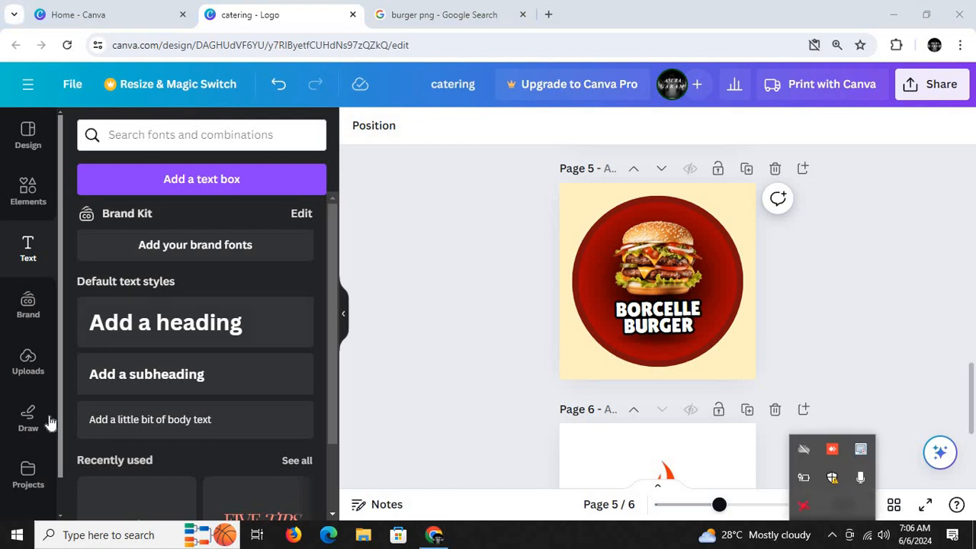
click(28, 472)
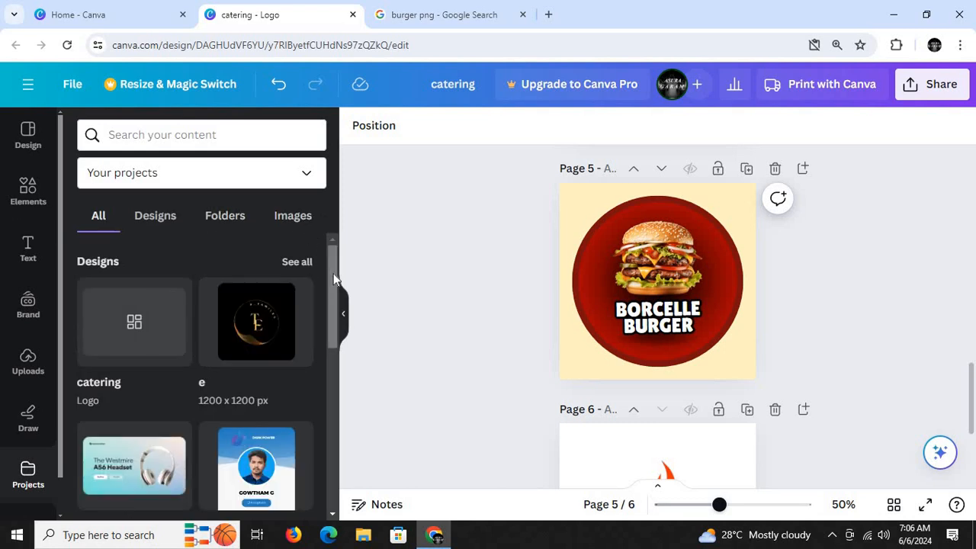
mouse_move(330, 279)
mouse_down()
mouse_move(334, 460)
mouse_move(330, 275)
mouse_up()
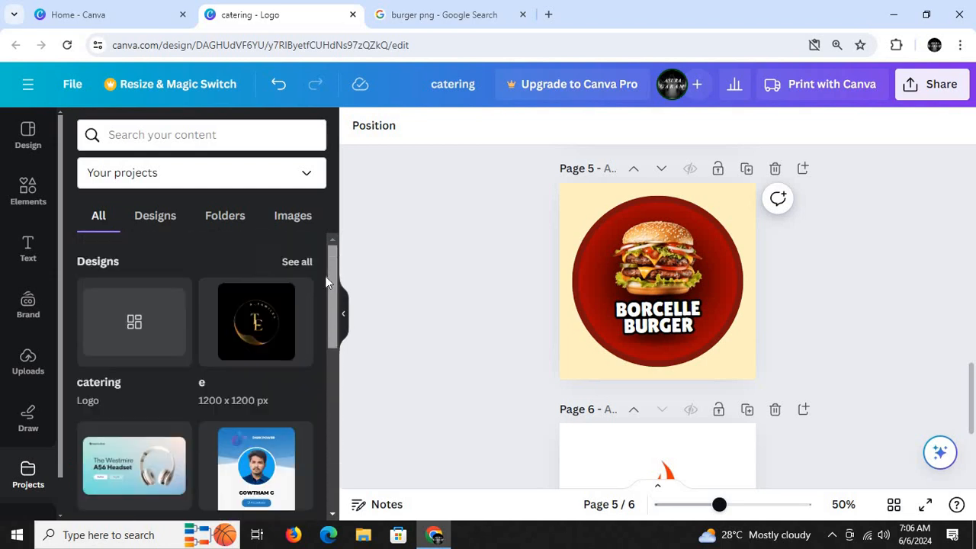
click(15, 427)
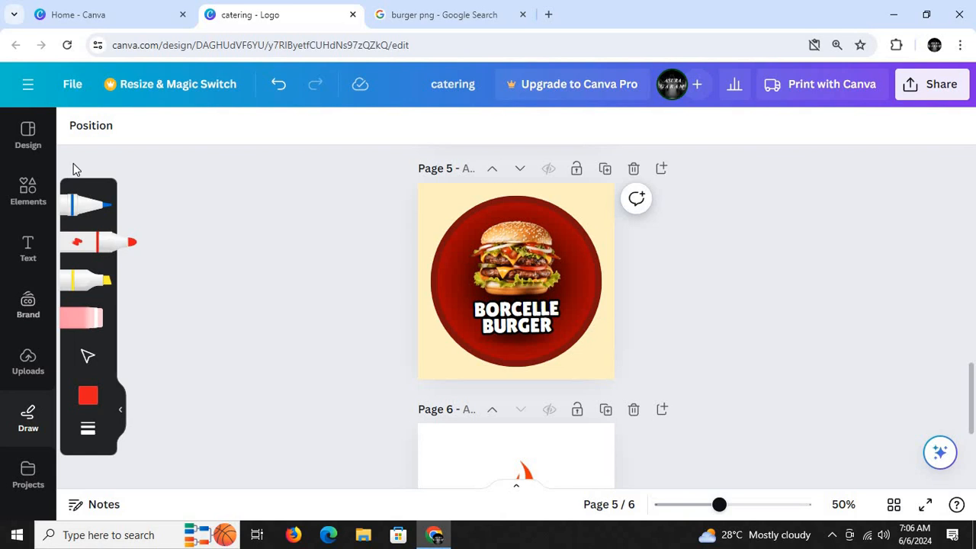
click(89, 246)
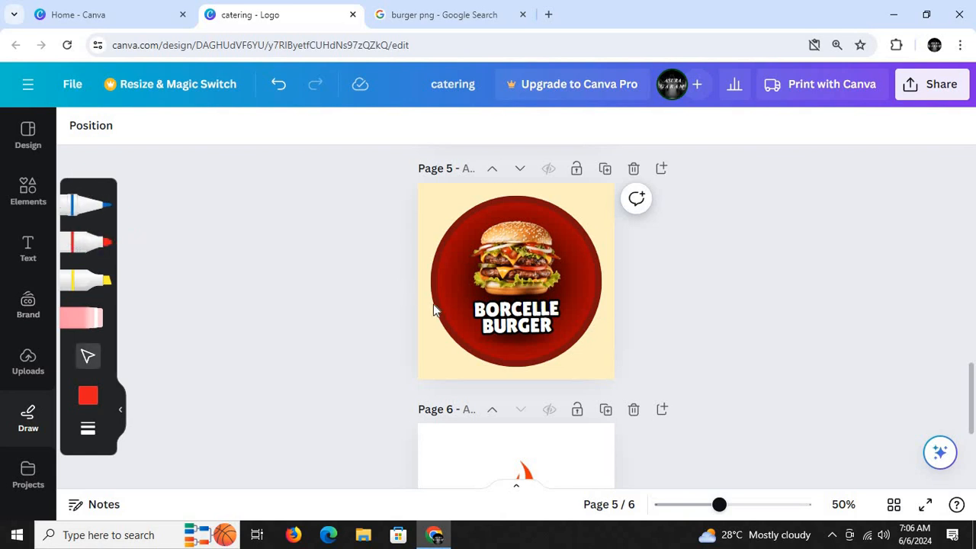
- Try a red marker stroke on page 5, undo it, and scribble with the blue pen in the logo's upper-left corner
click(101, 244)
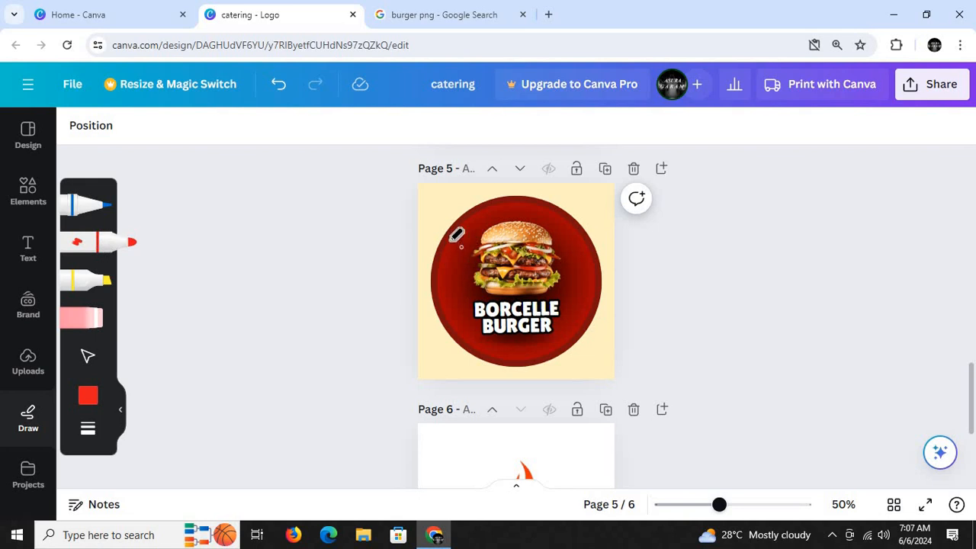
mouse_move(450, 238)
mouse_down()
mouse_move(447, 213)
mouse_move(435, 216)
mouse_move(458, 210)
mouse_up()
key(ctrl+z)
click(85, 215)
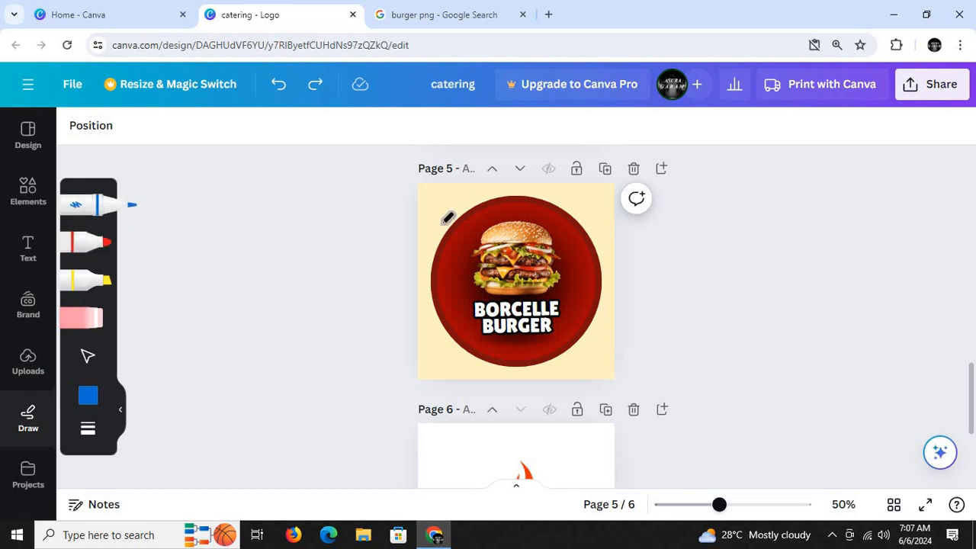
mouse_move(429, 202)
mouse_down()
mouse_move(453, 205)
mouse_move(442, 211)
mouse_move(468, 199)
mouse_move(442, 233)
mouse_move(434, 221)
mouse_up()
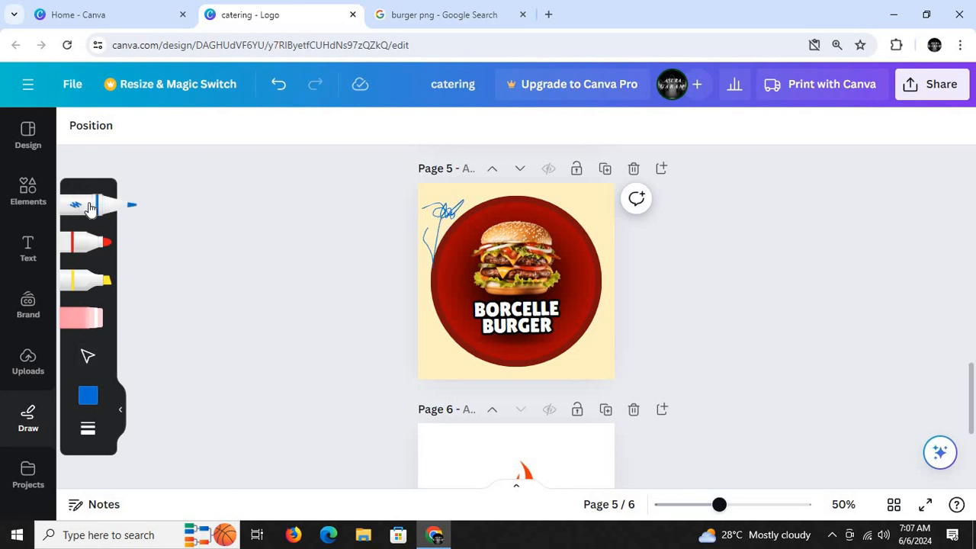
- Change the pen colour to orange-red and draw a small scribble in the lower-right corner of page 5
click(88, 396)
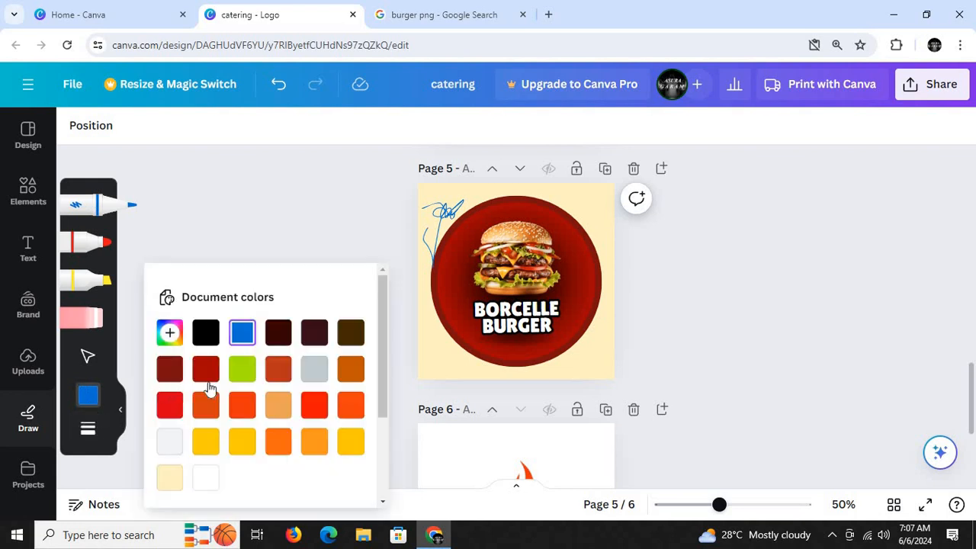
click(241, 405)
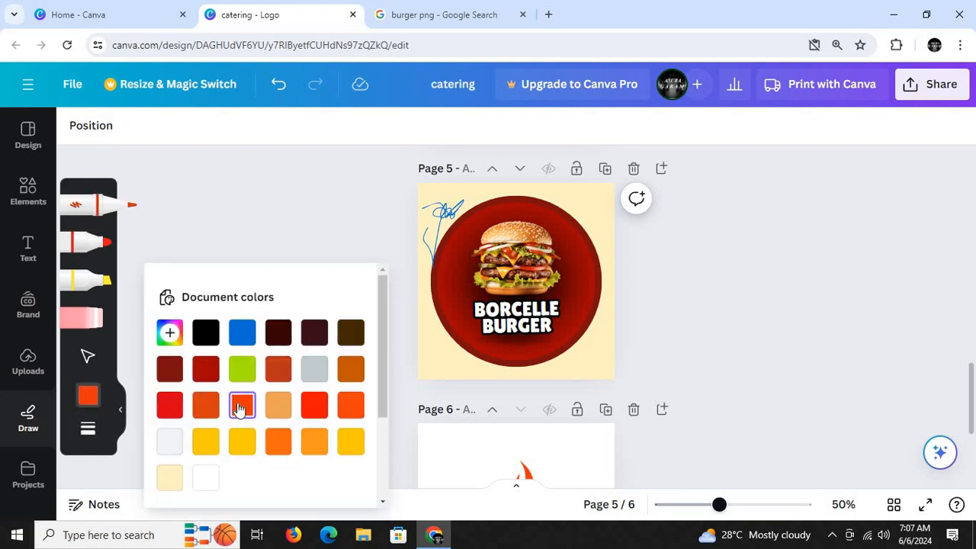
click(88, 356)
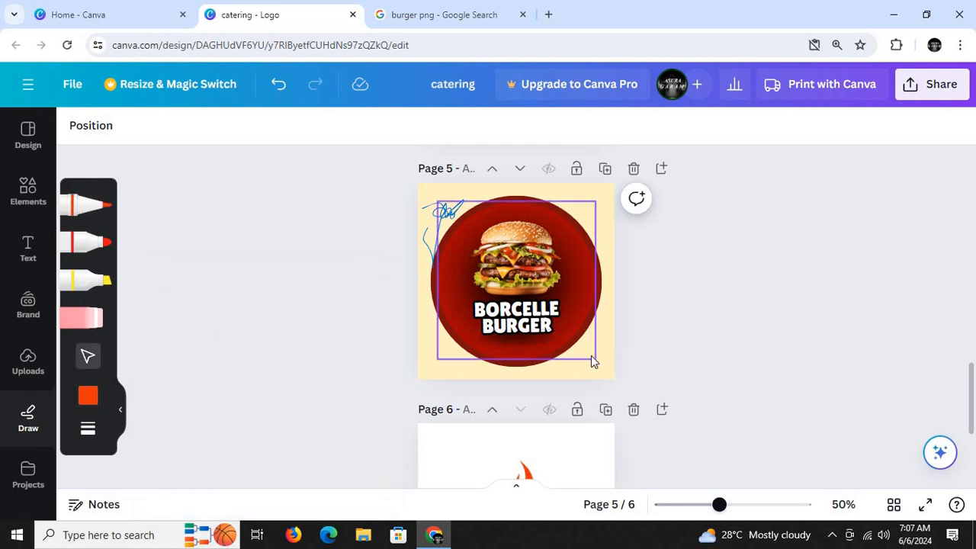
click(82, 208)
mouse_move(600, 355)
mouse_down()
mouse_move(583, 359)
mouse_move(589, 350)
mouse_up()
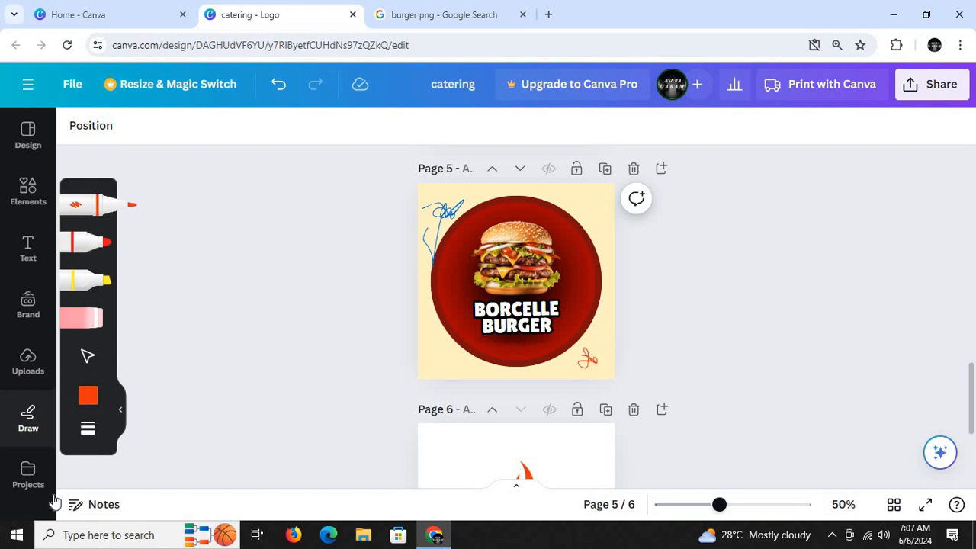
- Draw a yellow highlighter stroke across the burger logo and erase all the drawn strokes from page 5
click(98, 281)
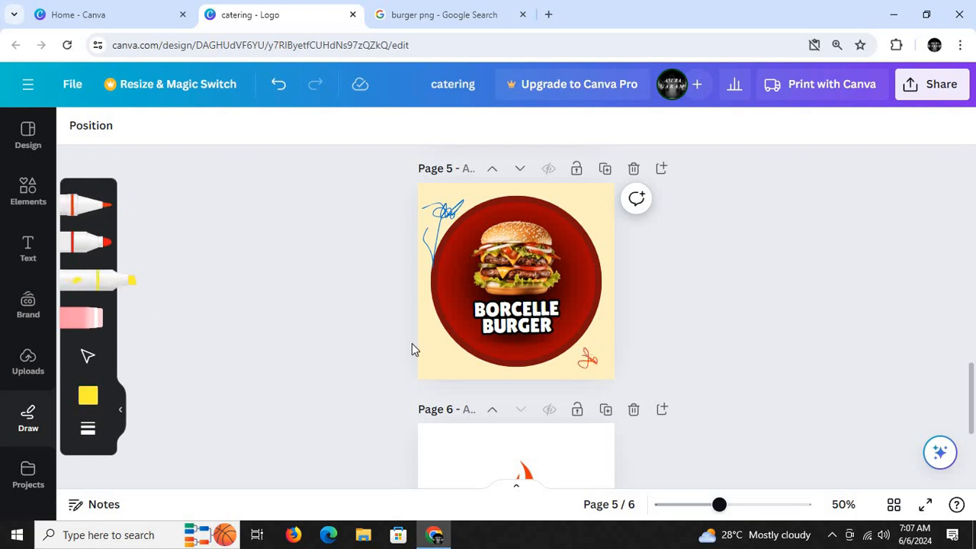
mouse_move(436, 348)
mouse_down()
mouse_move(546, 279)
mouse_move(548, 288)
mouse_move(492, 282)
mouse_up()
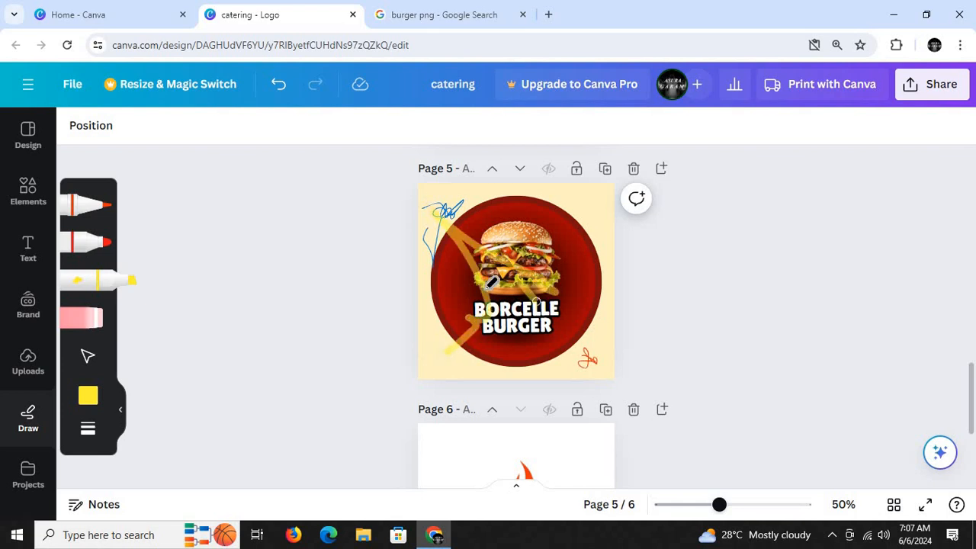
click(86, 329)
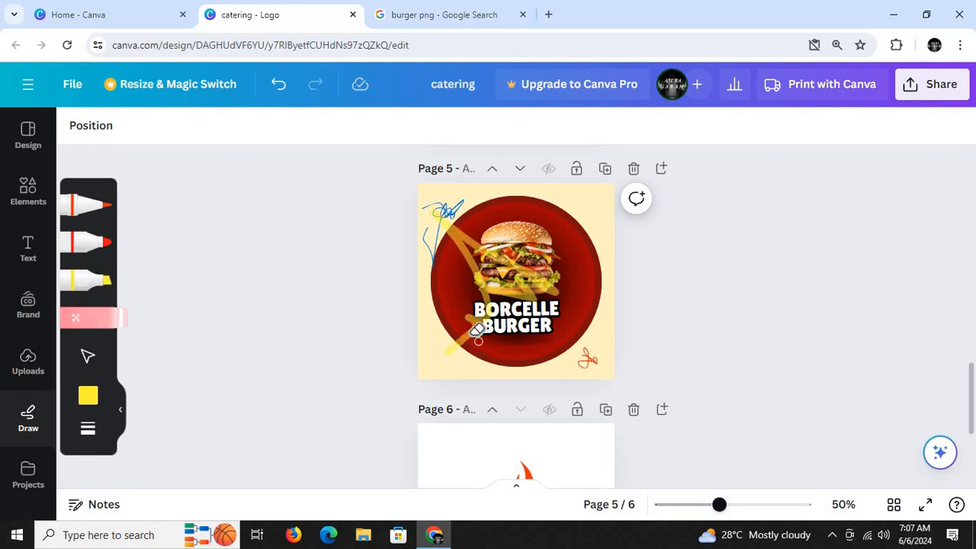
drag(478, 336, 479, 324)
drag(593, 345, 580, 320)
drag(408, 169, 445, 210)
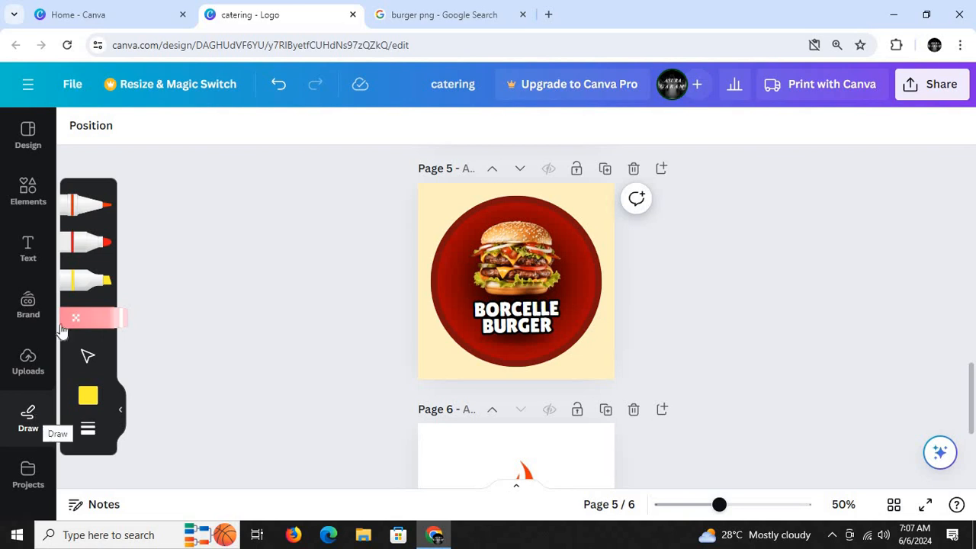
- Look through the uploaded images and the computer's Pictures folder, and close the file picker without uploading anything
click(23, 361)
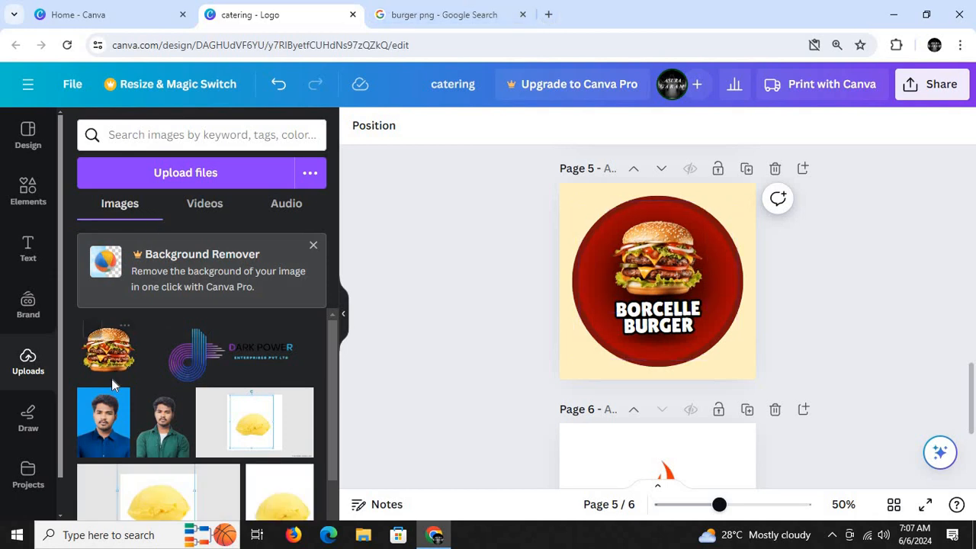
click(204, 183)
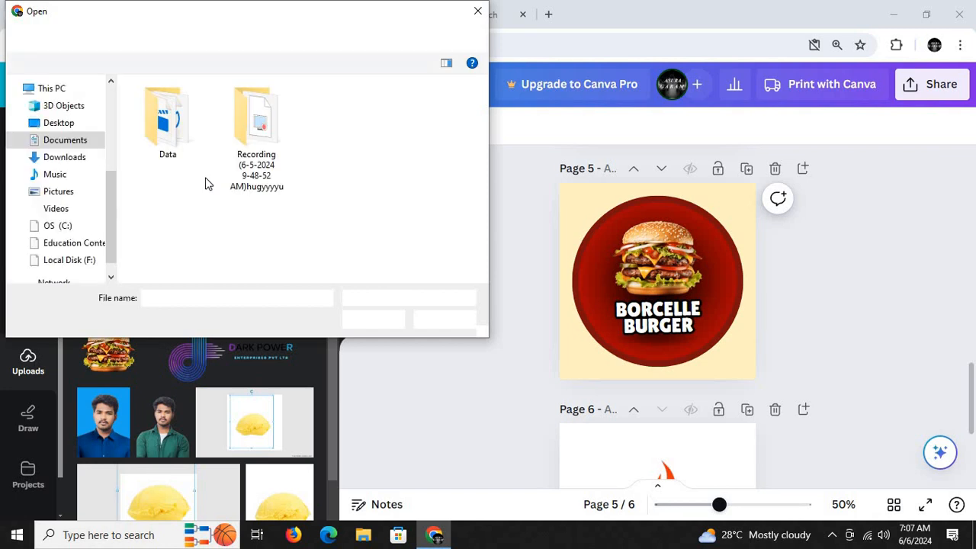
click(80, 191)
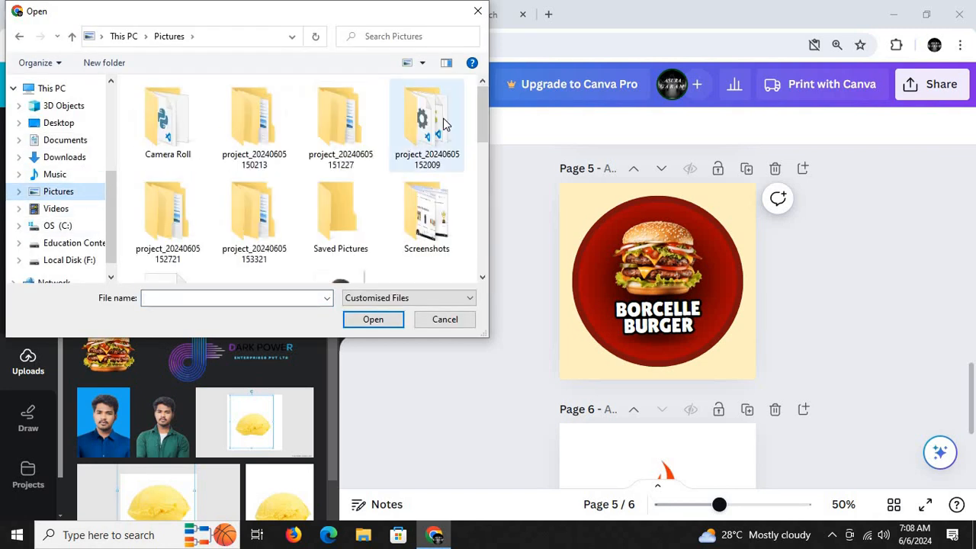
click(478, 10)
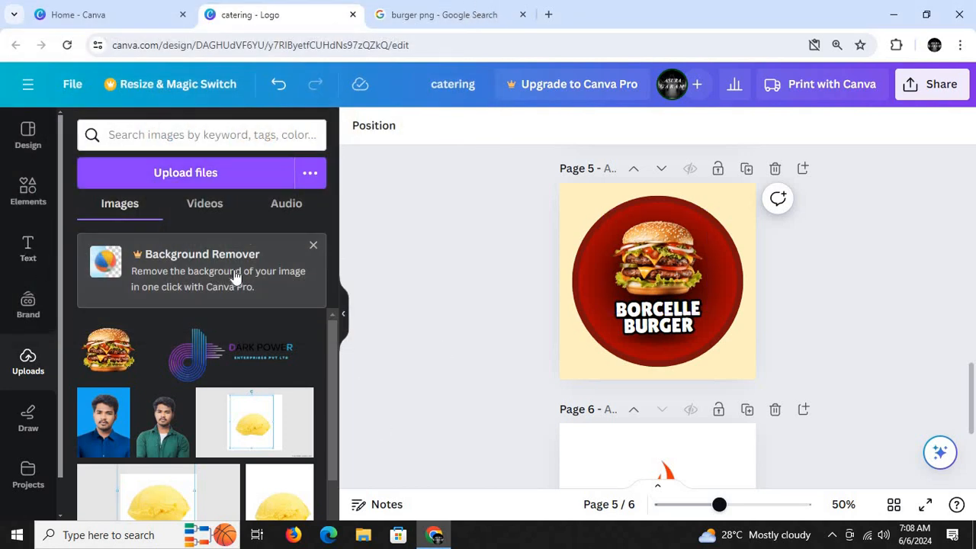
- Look through the brand templates and the Brand Kit options for logos, colors and fonts
click(28, 301)
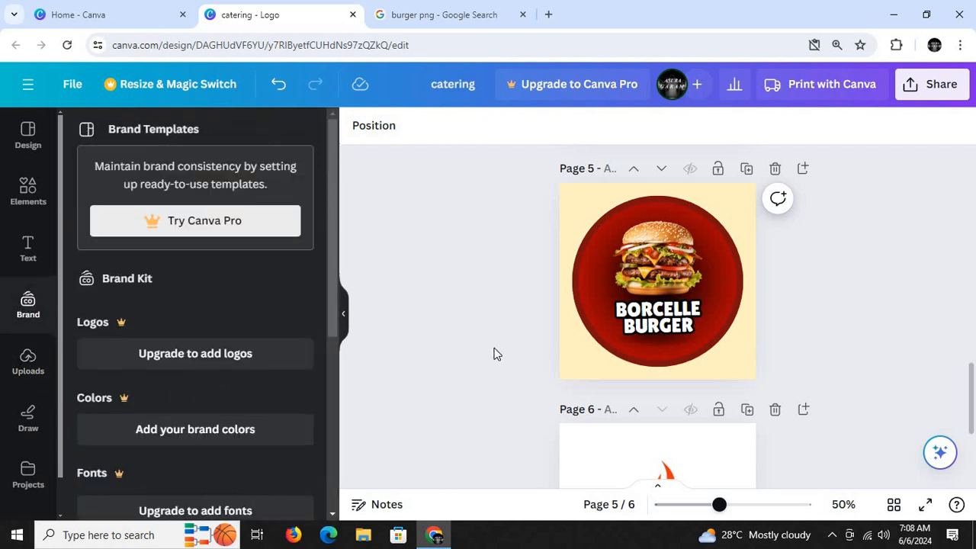
click(832, 534)
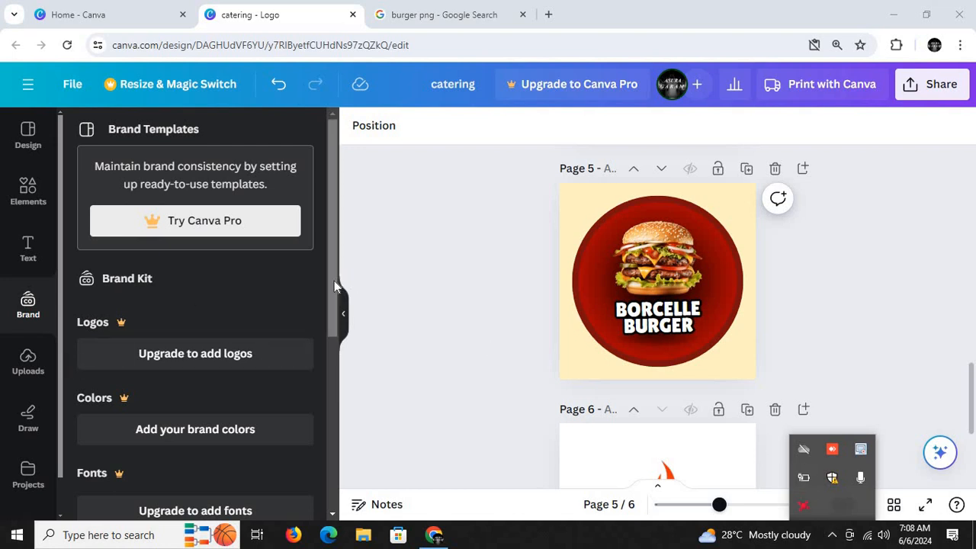
drag(333, 282, 344, 197)
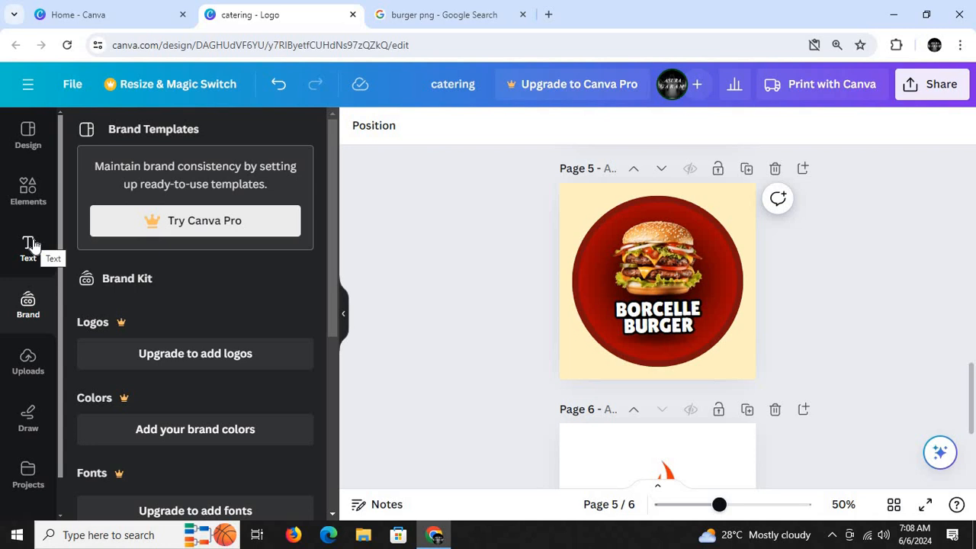
- Select the page 5 burger image, revisit the "burger png" Google results, and review the text styles back in Canva
click(663, 258)
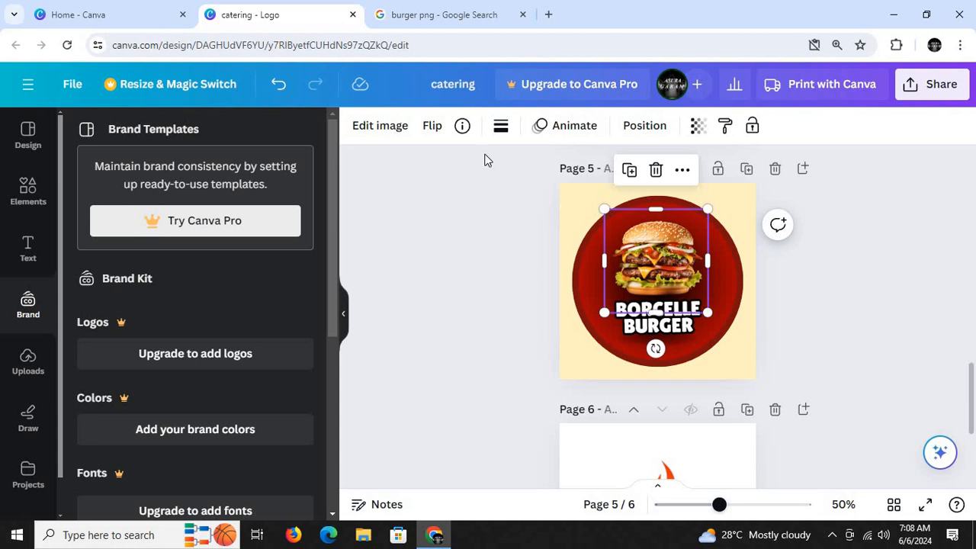
click(456, 21)
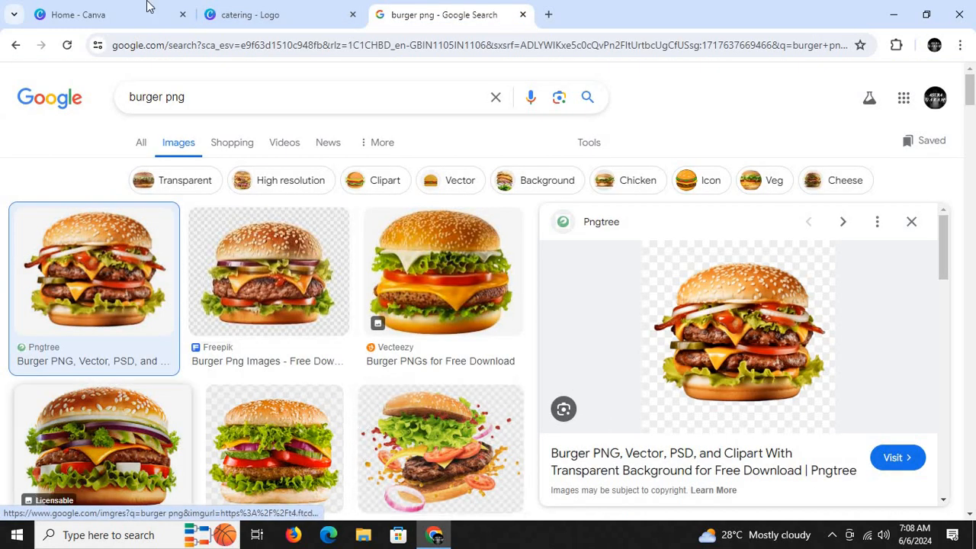
click(277, 14)
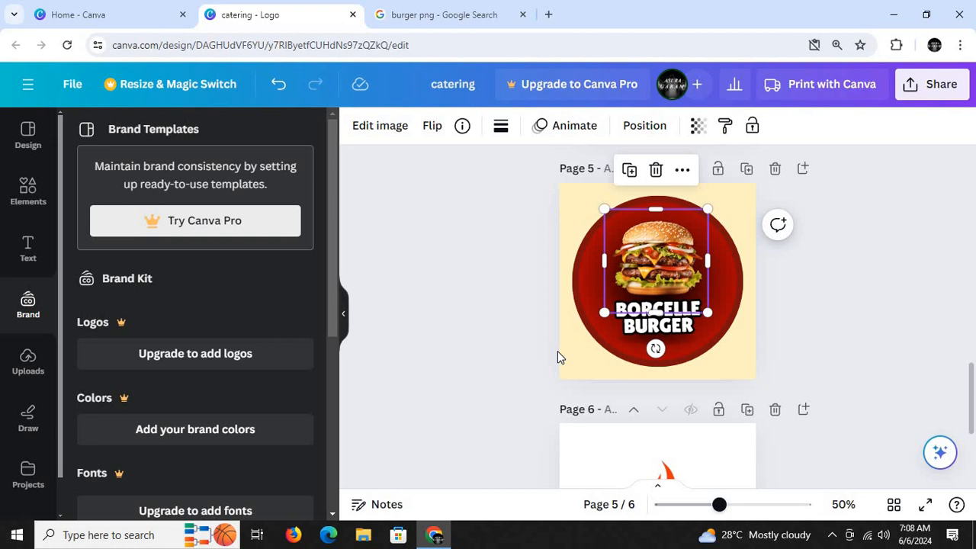
click(28, 246)
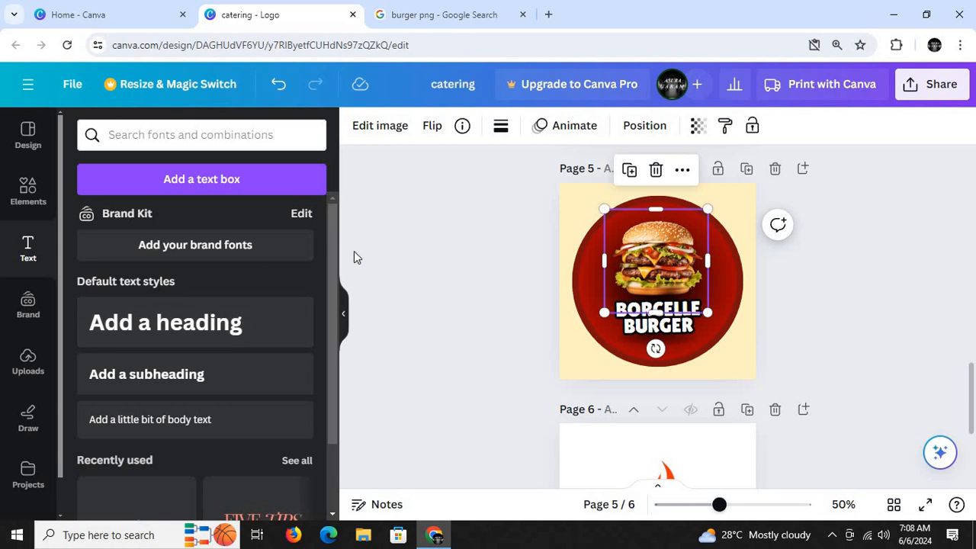
drag(335, 257, 327, 227)
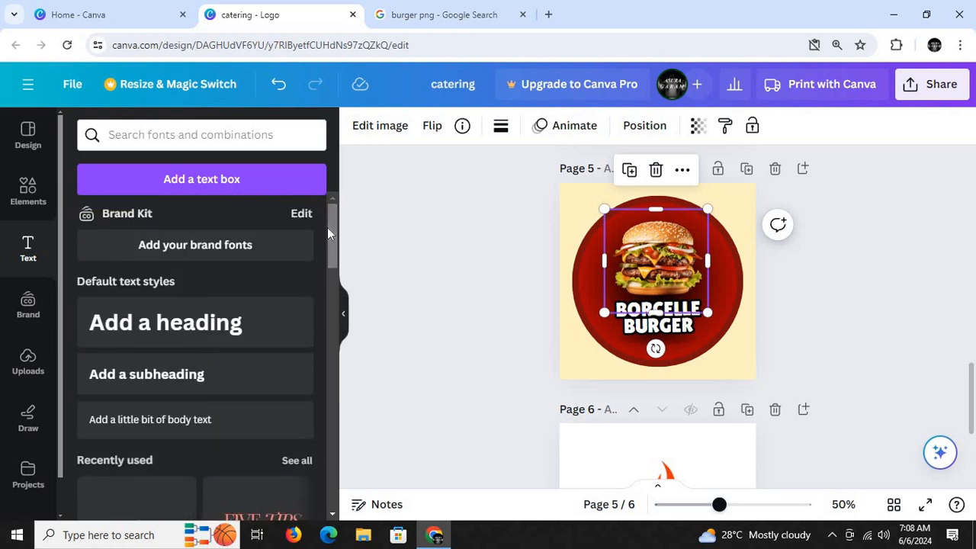
- Browse the suggested element categories from Circle and Logo through to Border, House and Circle frame
click(21, 214)
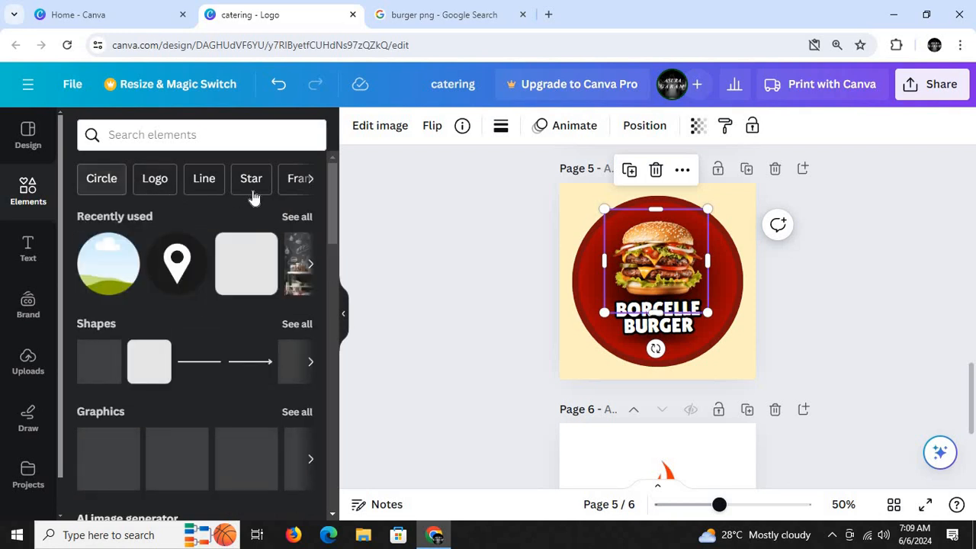
click(309, 180)
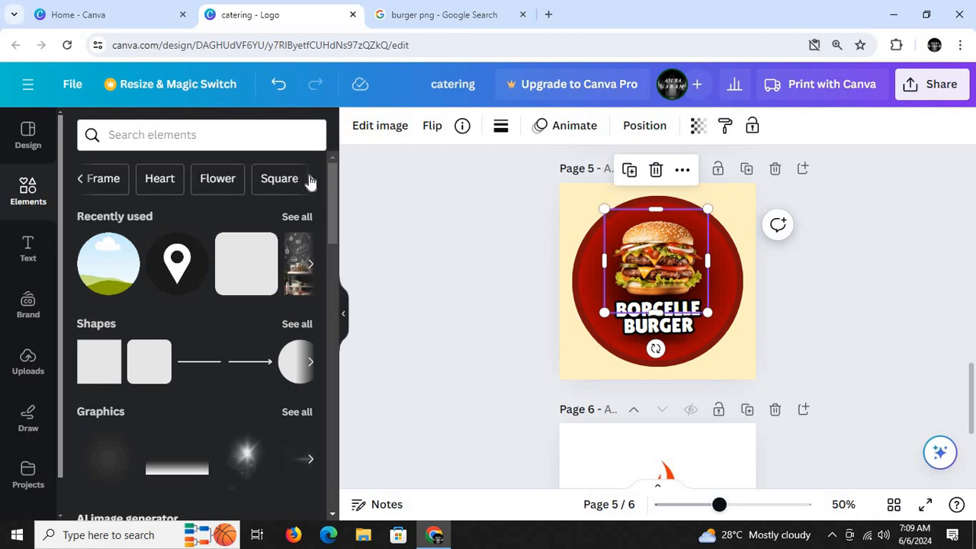
click(309, 180)
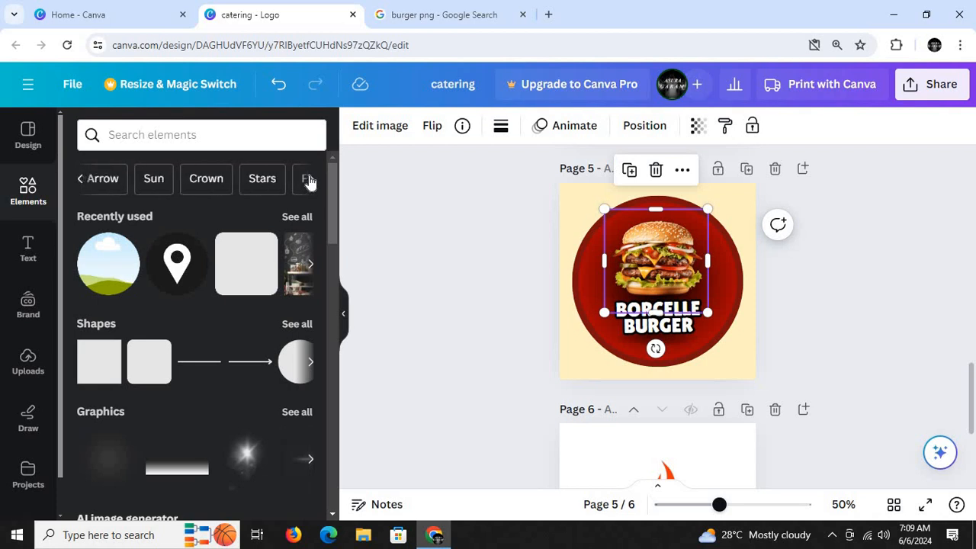
click(309, 180)
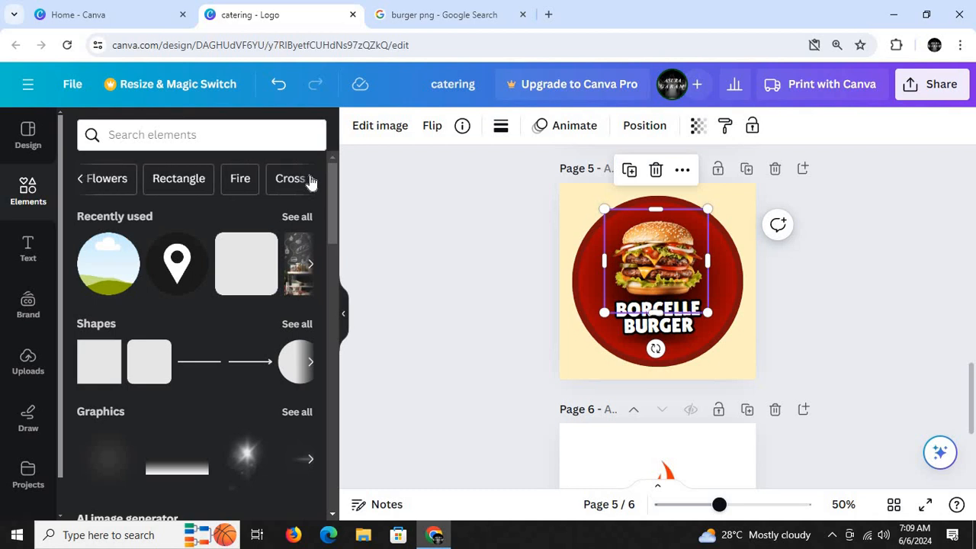
click(310, 180)
click(309, 180)
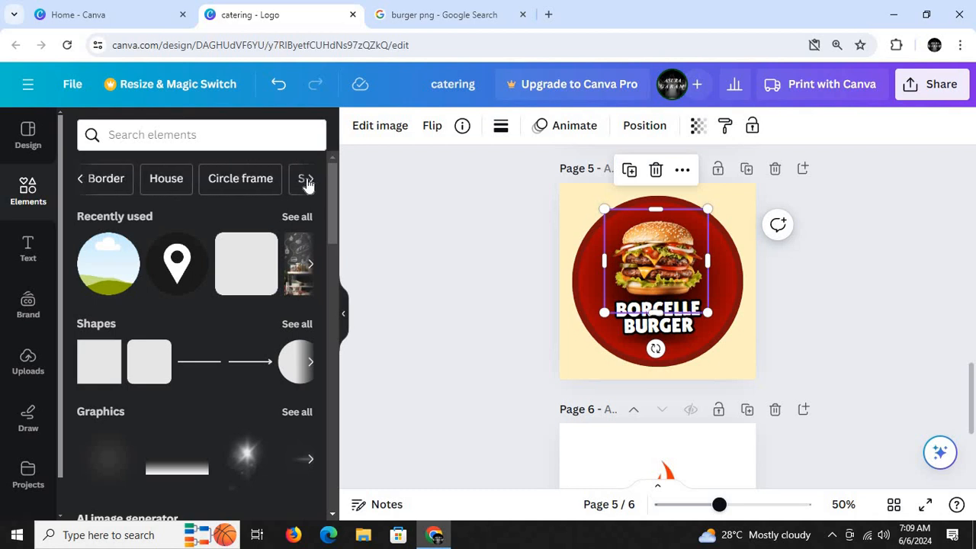
- Try the recently used black location pin graphic on the upper-left part of the page 5 logo and delete it
click(177, 267)
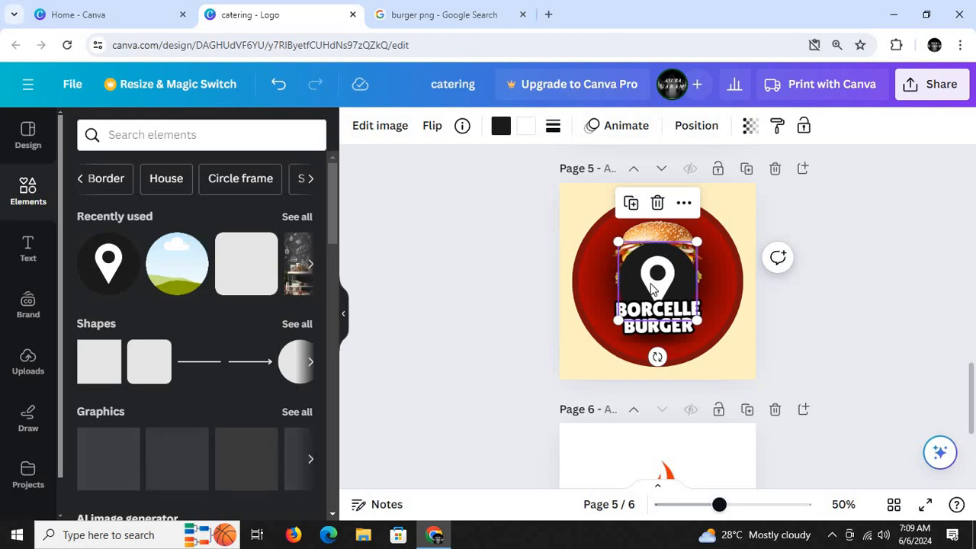
drag(638, 267, 604, 243)
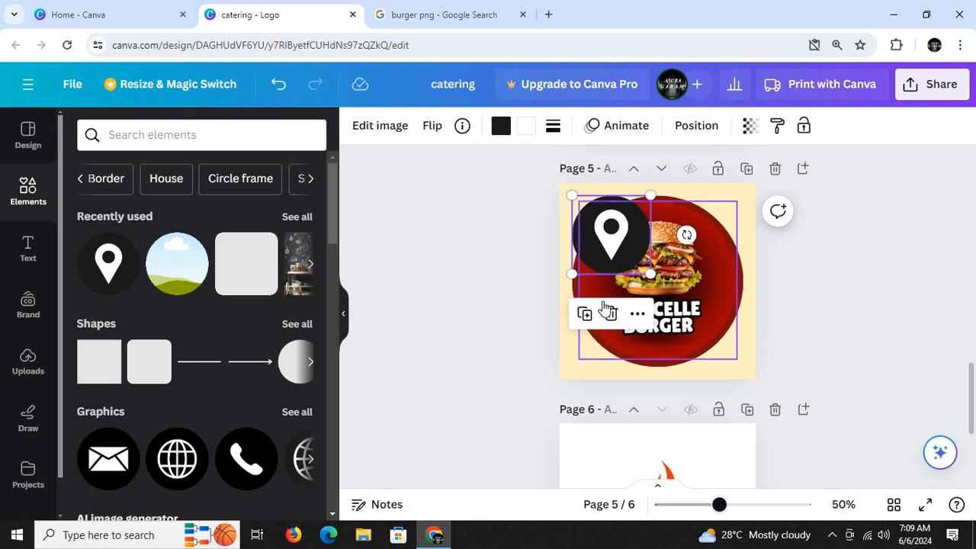
click(610, 315)
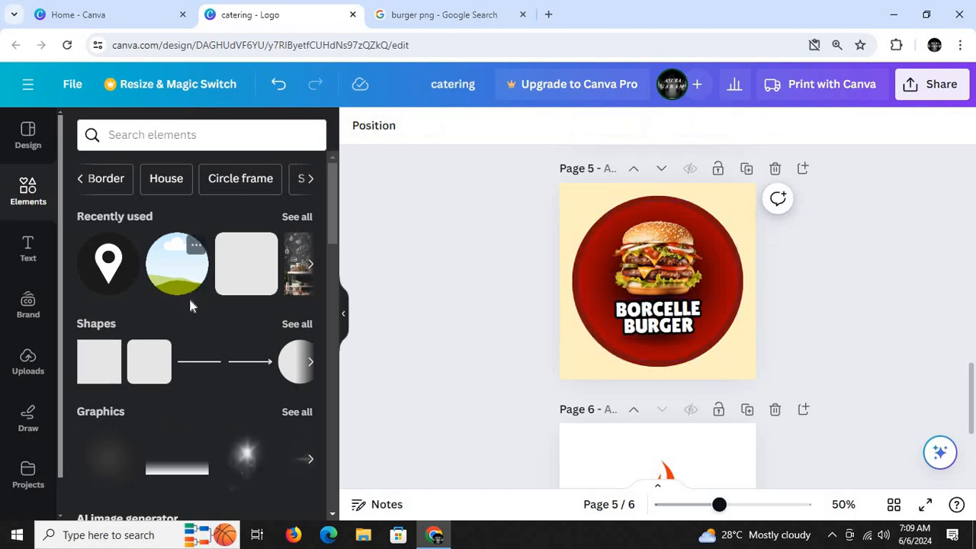
- Add the recently used circular picture frame to page 5 and place it in the page's upper-left corner
click(163, 278)
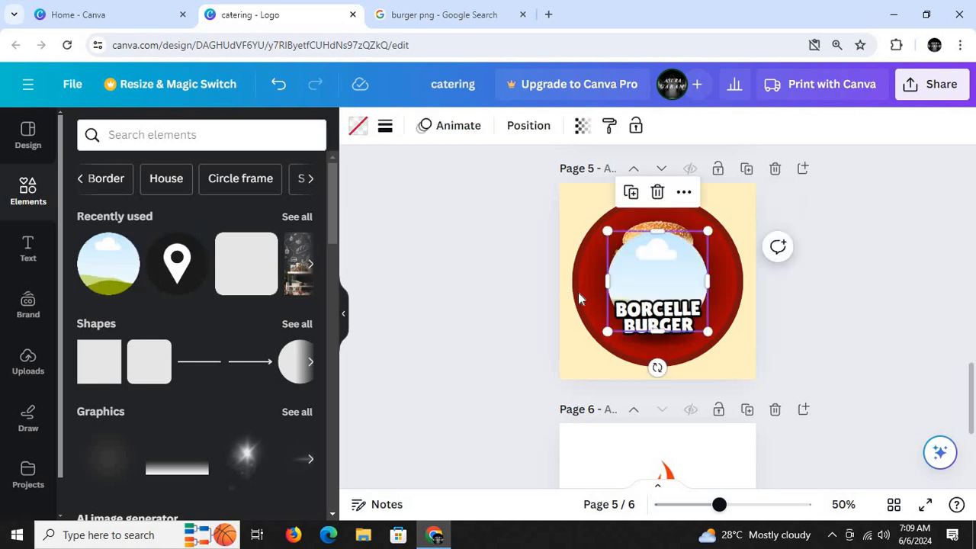
drag(679, 279, 627, 226)
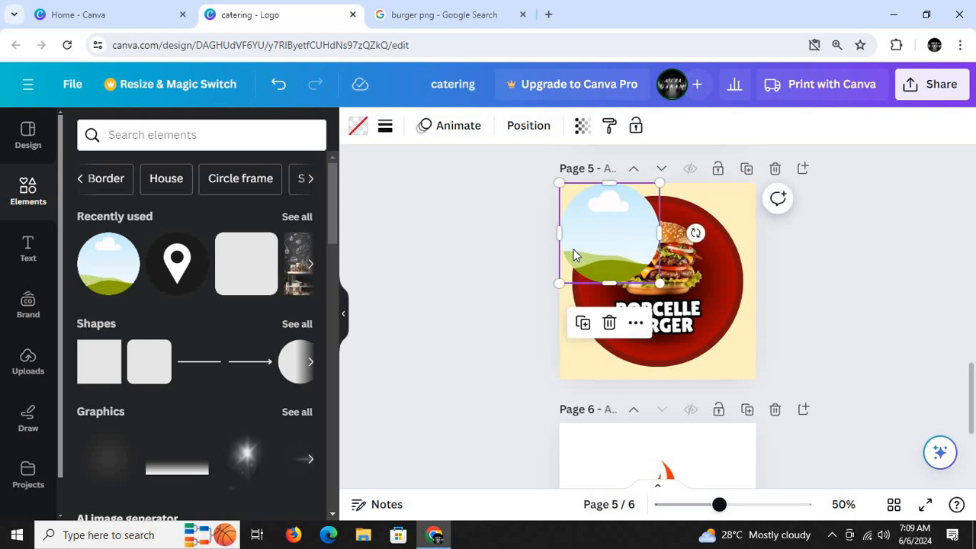
click(423, 324)
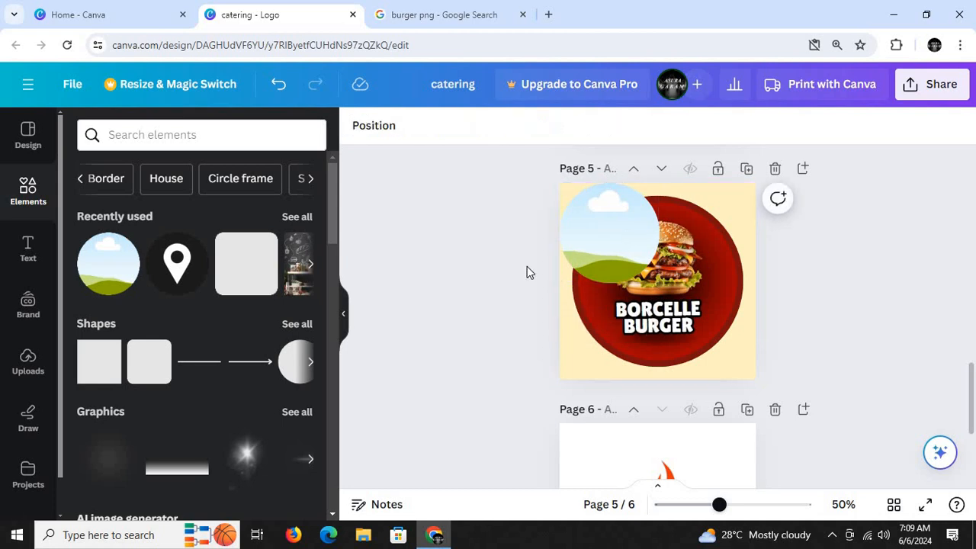
click(632, 221)
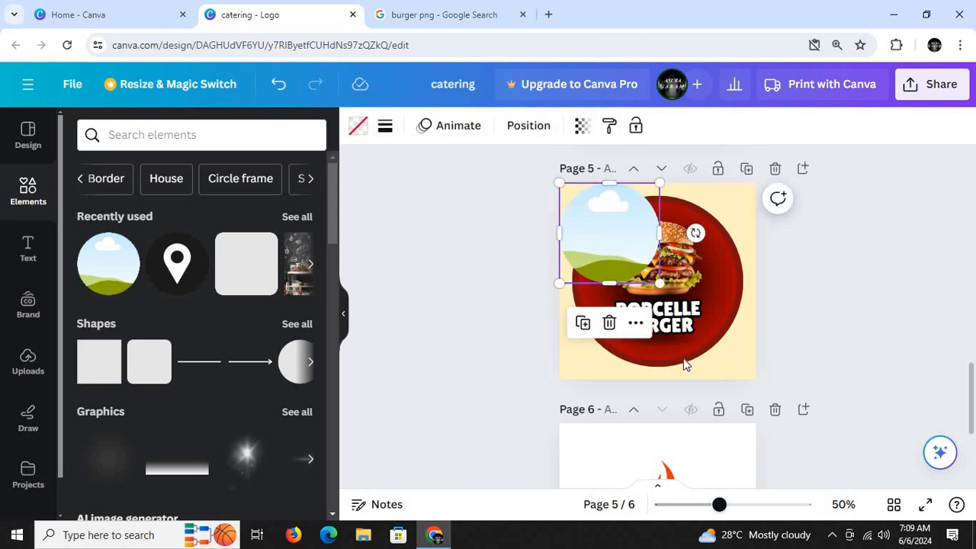
- Fill the circular frame on page 5 with the uploaded burger photo and delete the extra copy of that photo
click(26, 308)
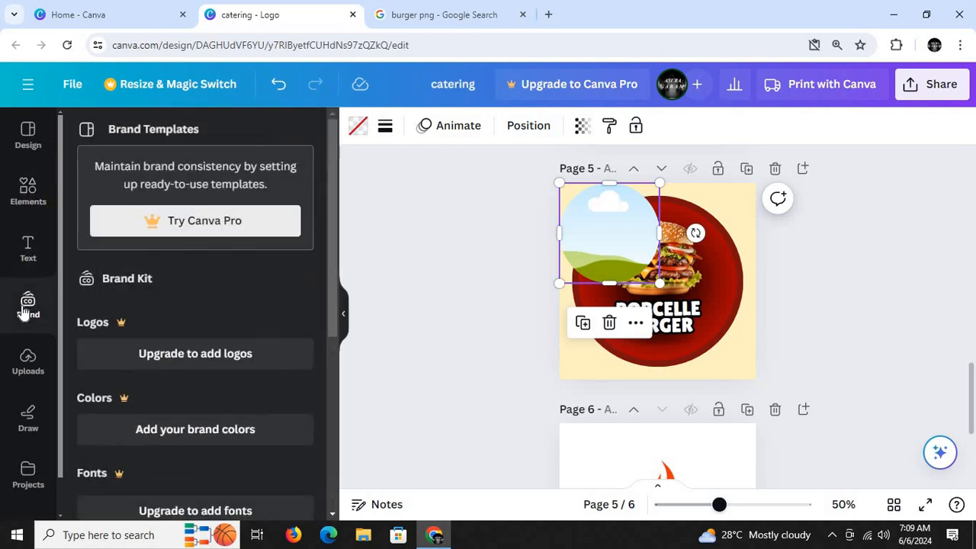
click(24, 361)
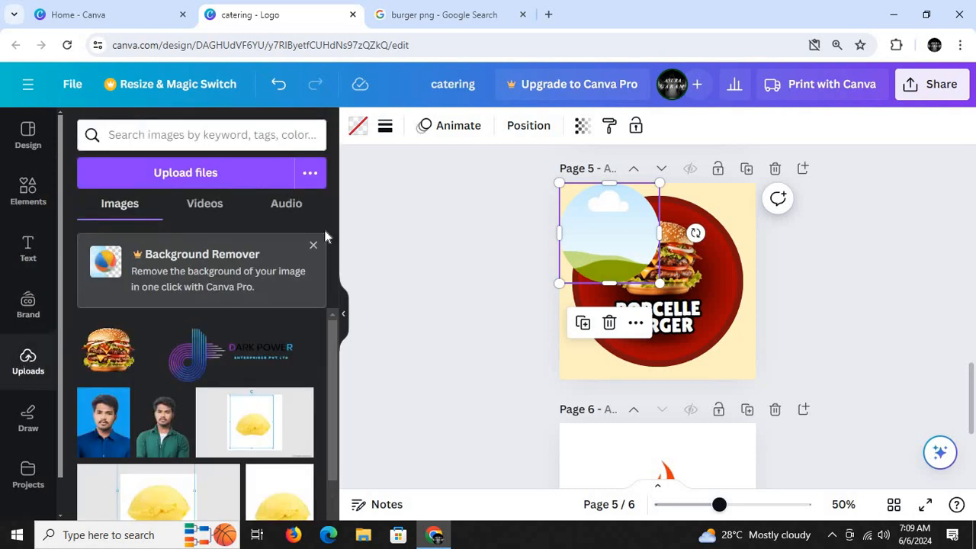
drag(333, 347, 319, 472)
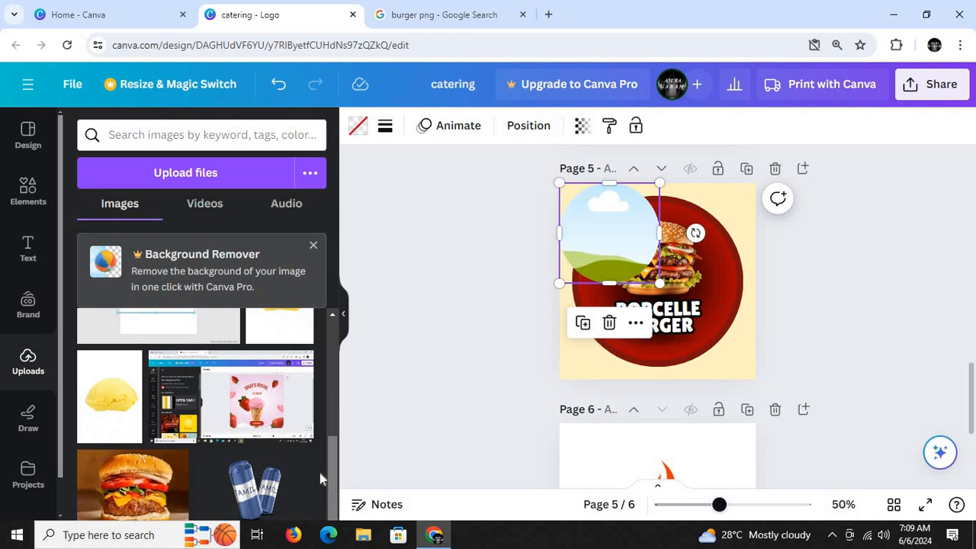
click(101, 488)
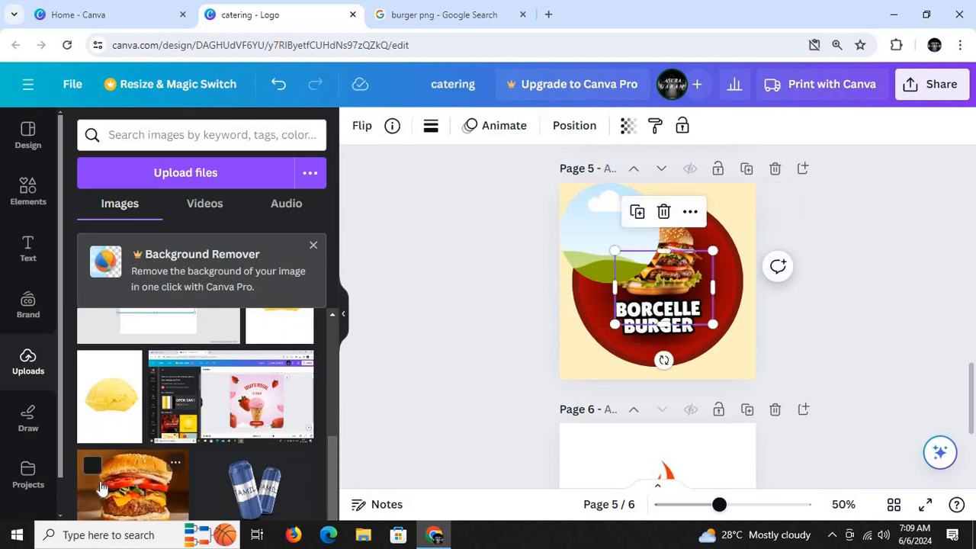
drag(663, 294, 598, 226)
click(670, 265)
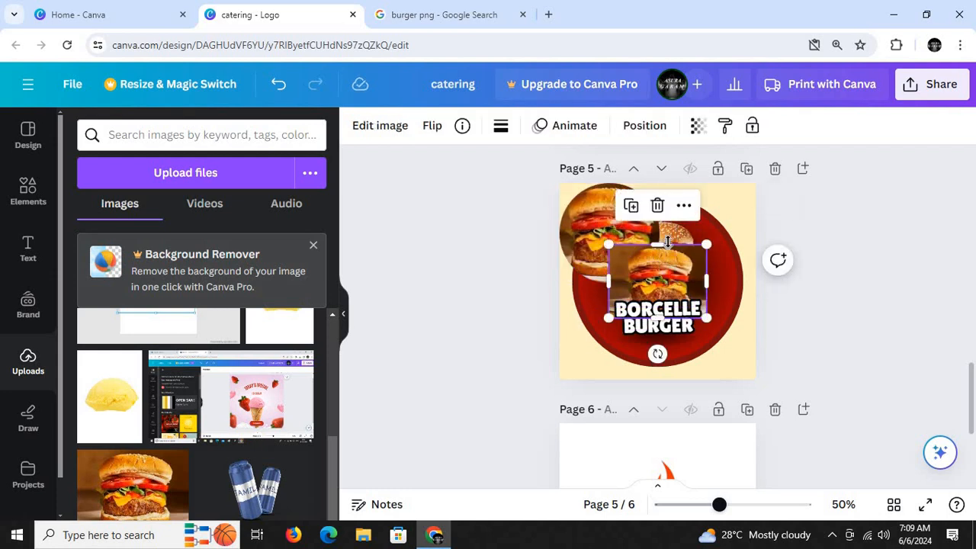
click(657, 206)
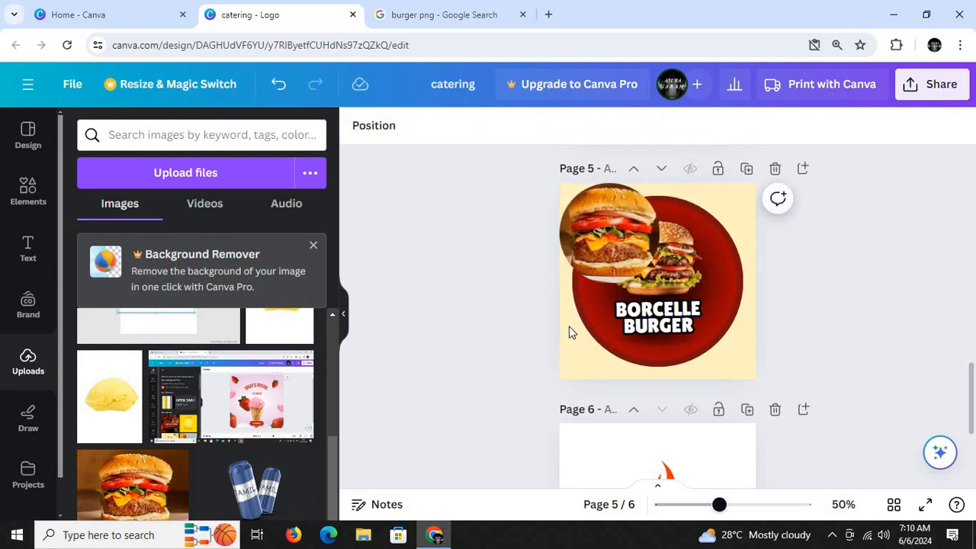
- Nudge the burger-filled circular frame slightly on page 5, delete the whole frame, and undo the deletion
click(593, 272)
drag(598, 252, 619, 249)
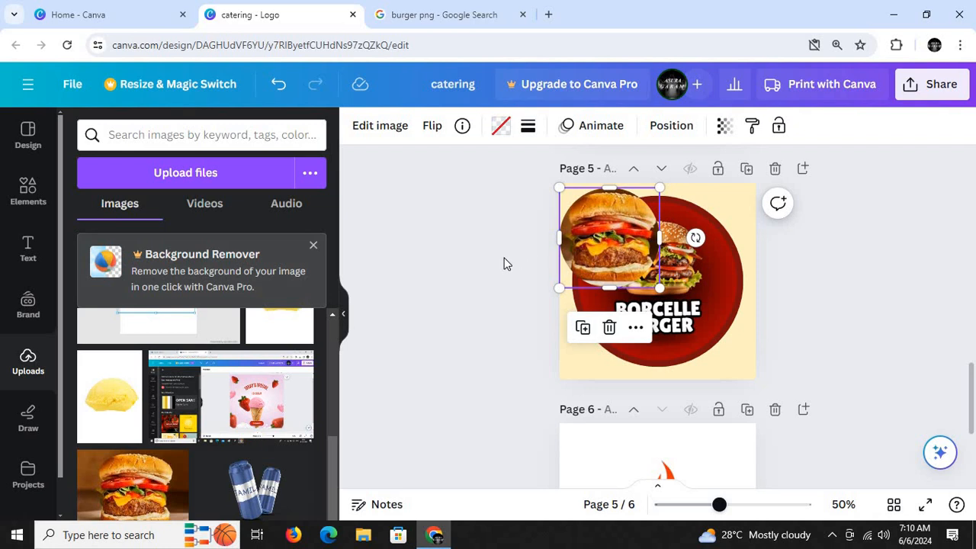
click(609, 328)
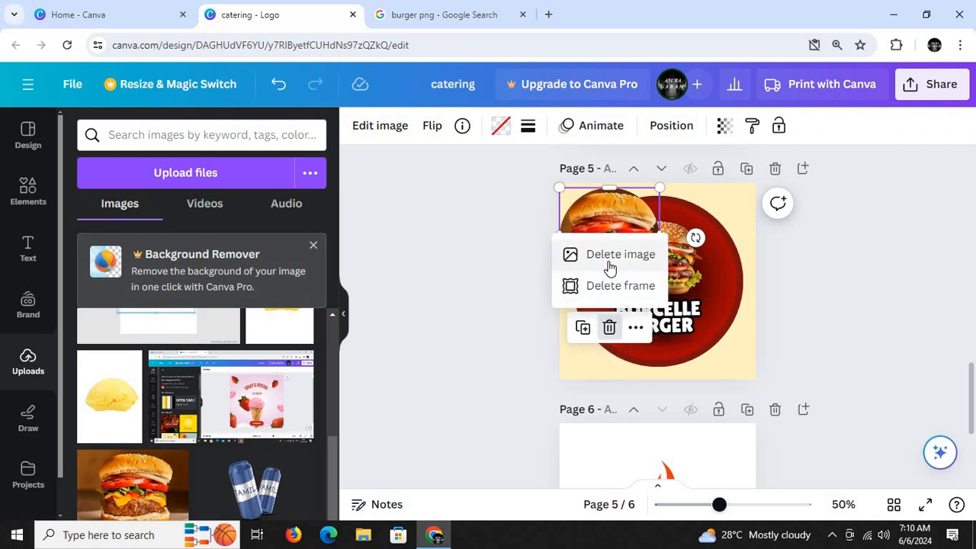
click(604, 287)
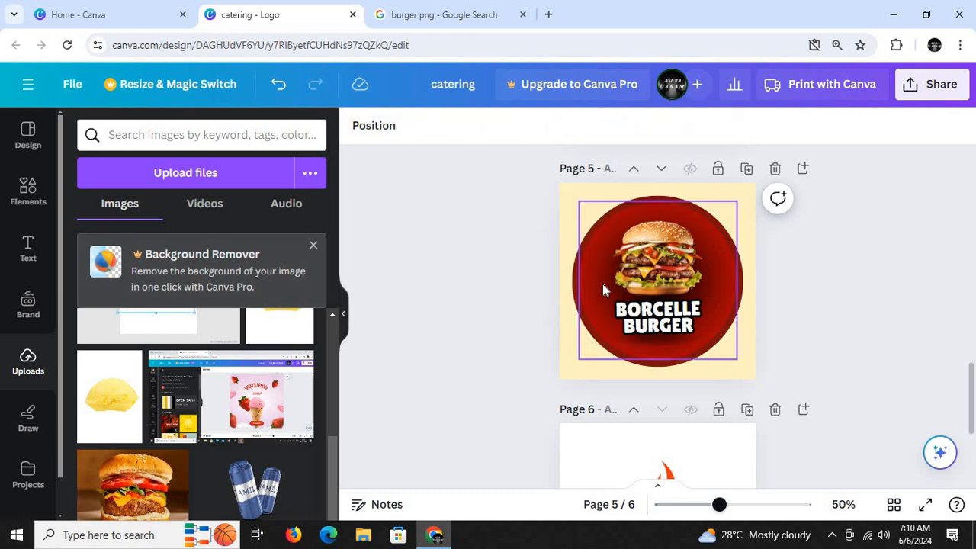
key(ctrl+z)
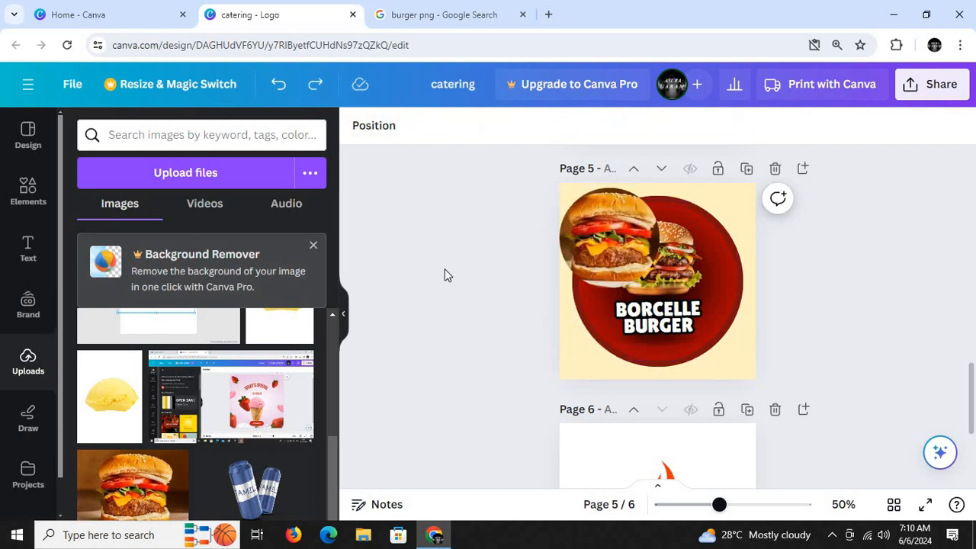
- Remove the burger photo from the circular frame, shift the empty frame toward the logo, and delete it from page 5
click(607, 261)
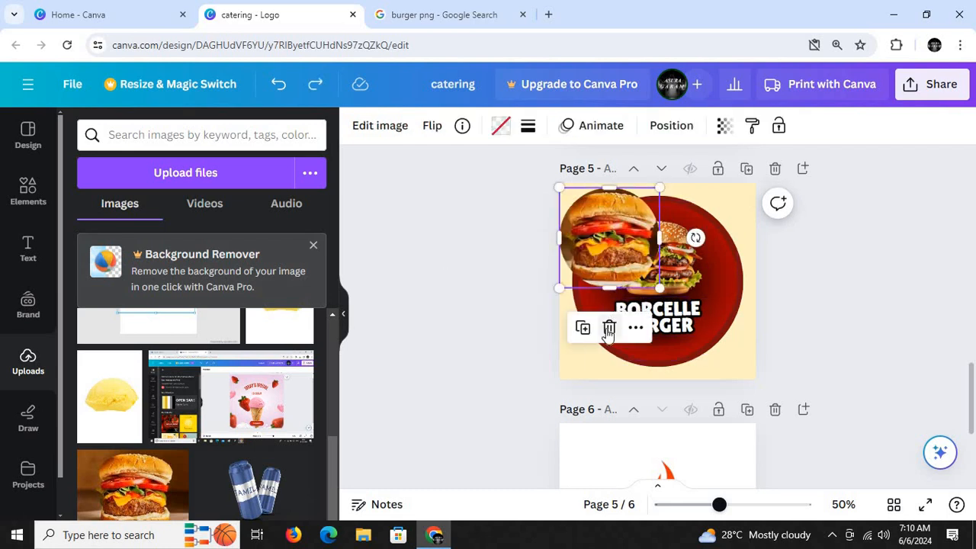
click(609, 327)
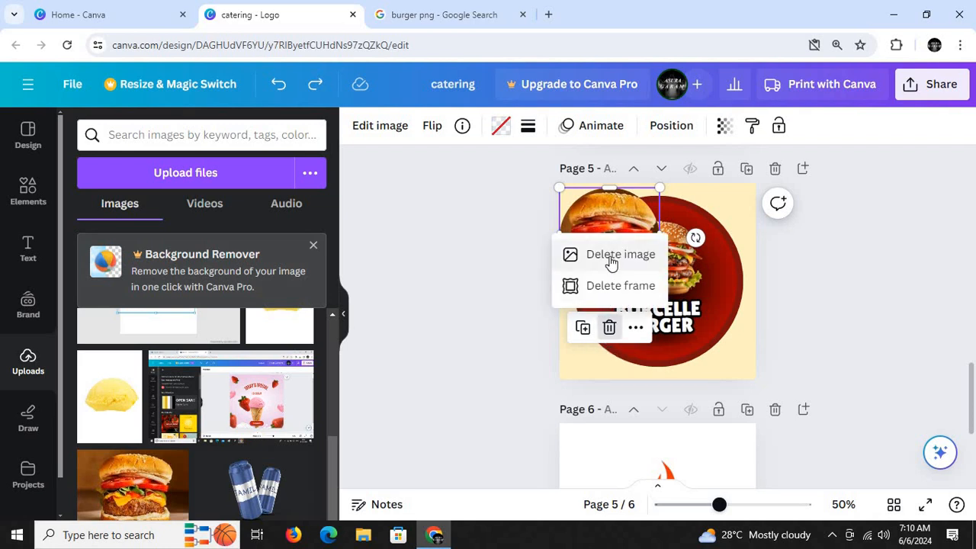
key(Delete)
click(411, 257)
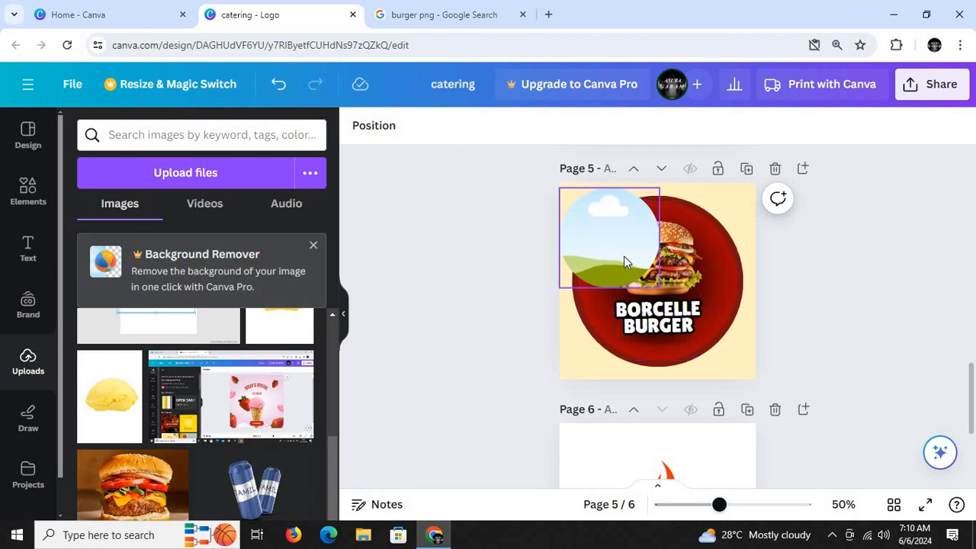
mouse_move(623, 267)
mouse_down()
mouse_move(657, 290)
mouse_move(641, 271)
mouse_up()
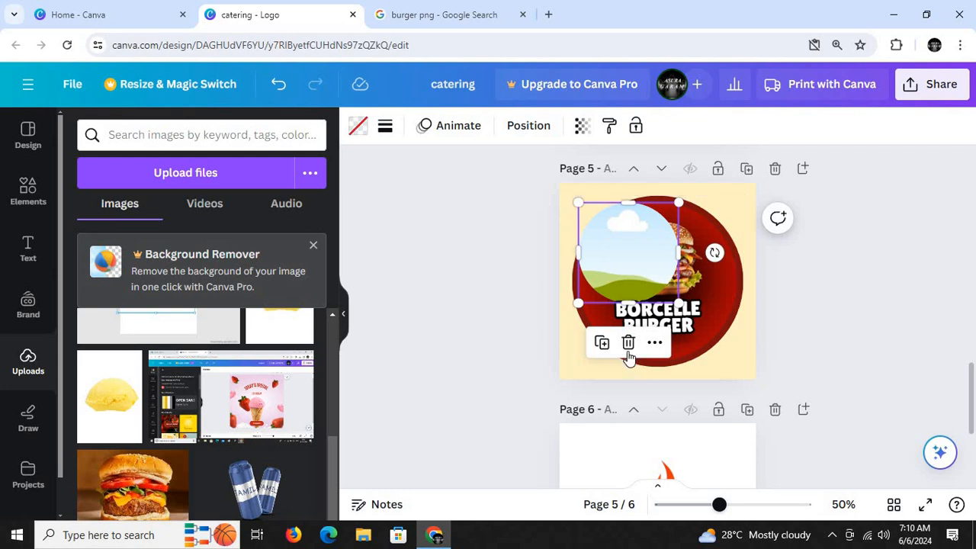
click(628, 342)
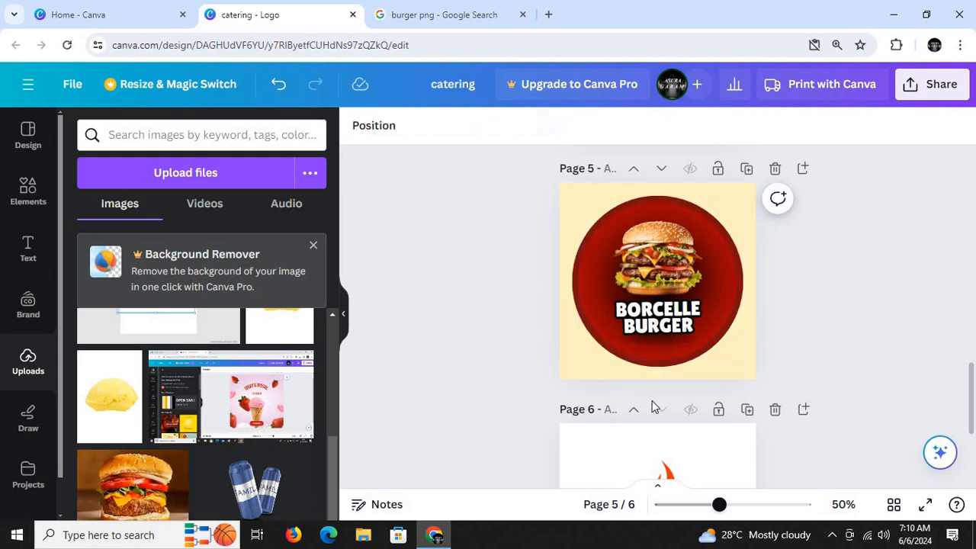
click(846, 539)
click(832, 534)
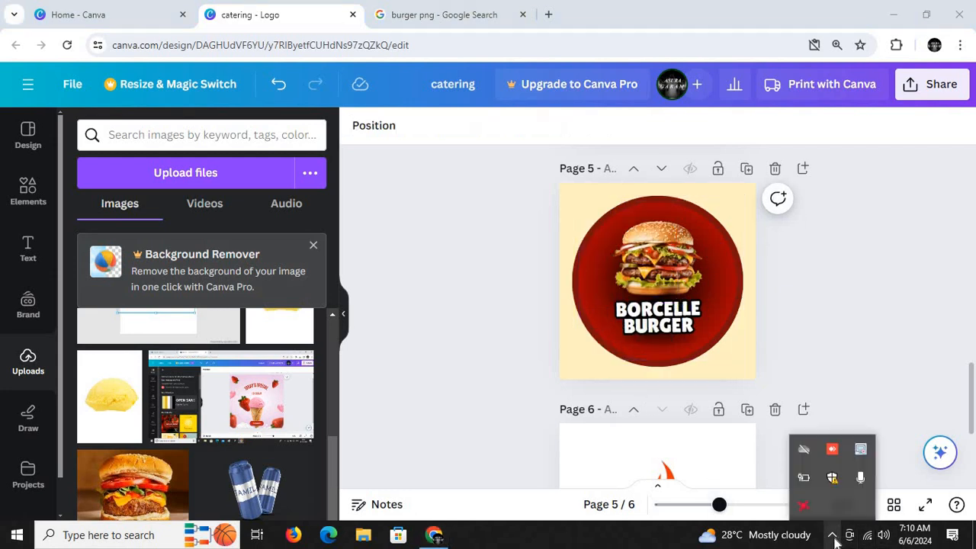
click(413, 361)
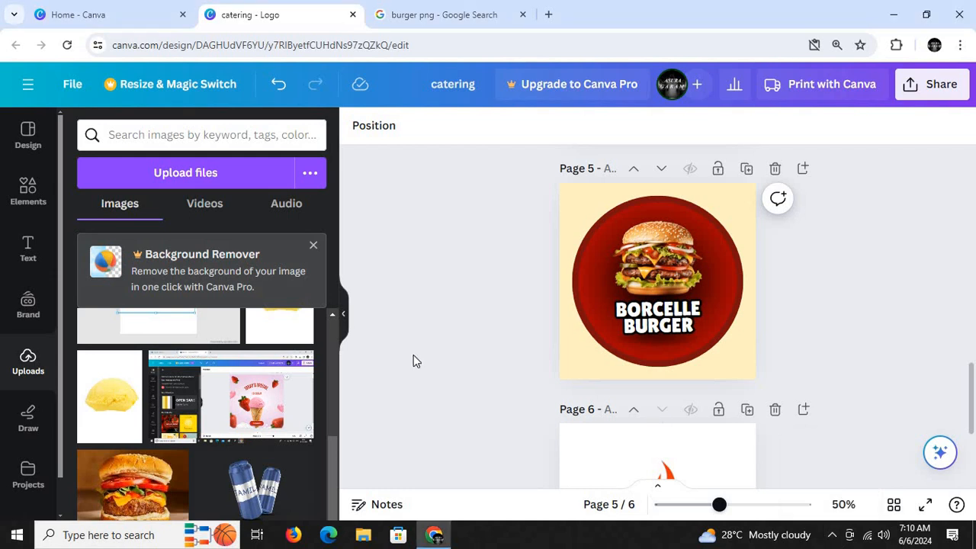
- Add the triangle from the Shapes elements to page 5 and place a copy over the upper-left part of the logo
click(11, 201)
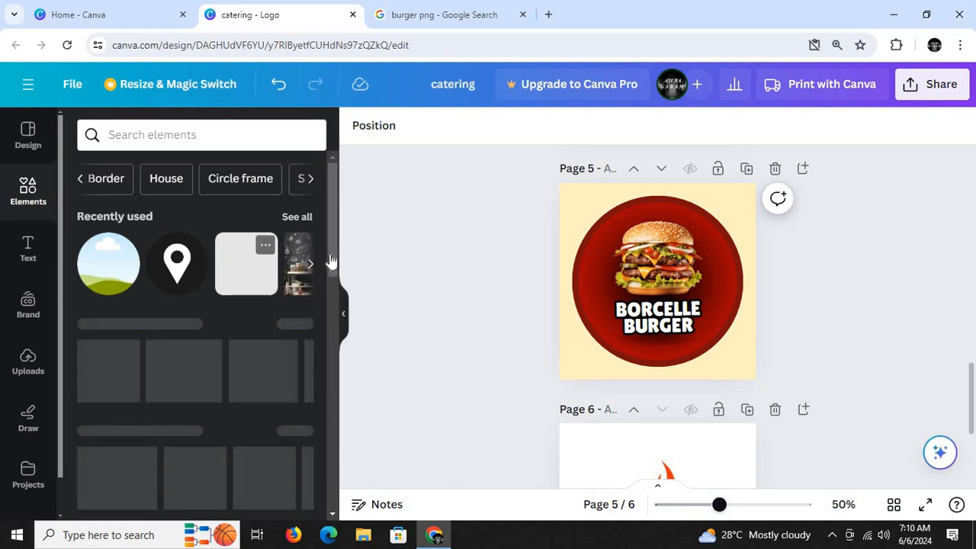
scroll(331, 259, down, 5)
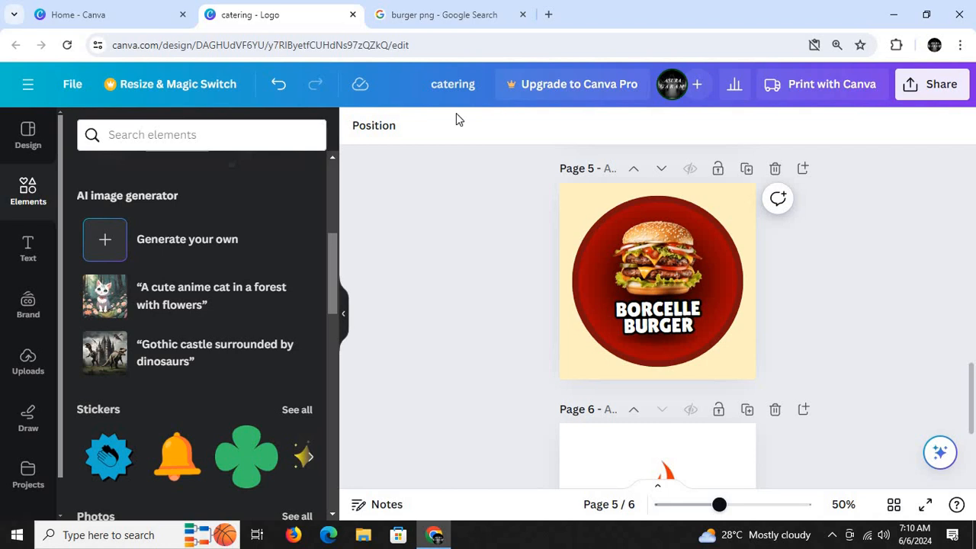
scroll(262, 272, up, 5)
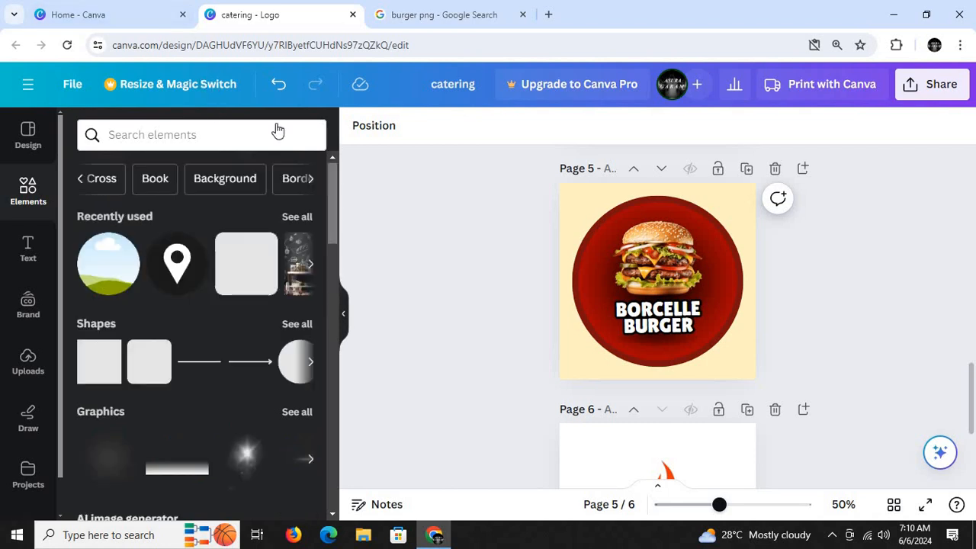
scroll(333, 210, down, 3)
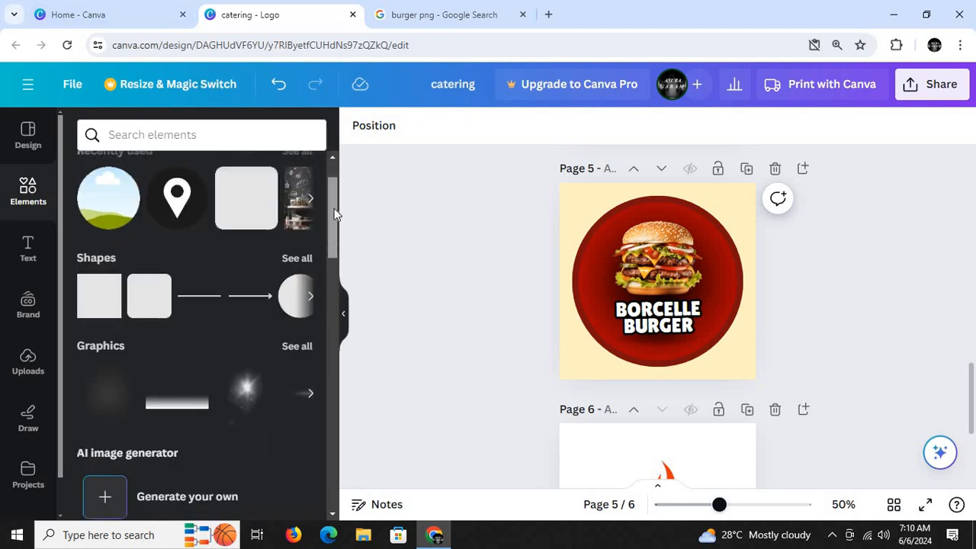
drag(333, 242, 331, 224)
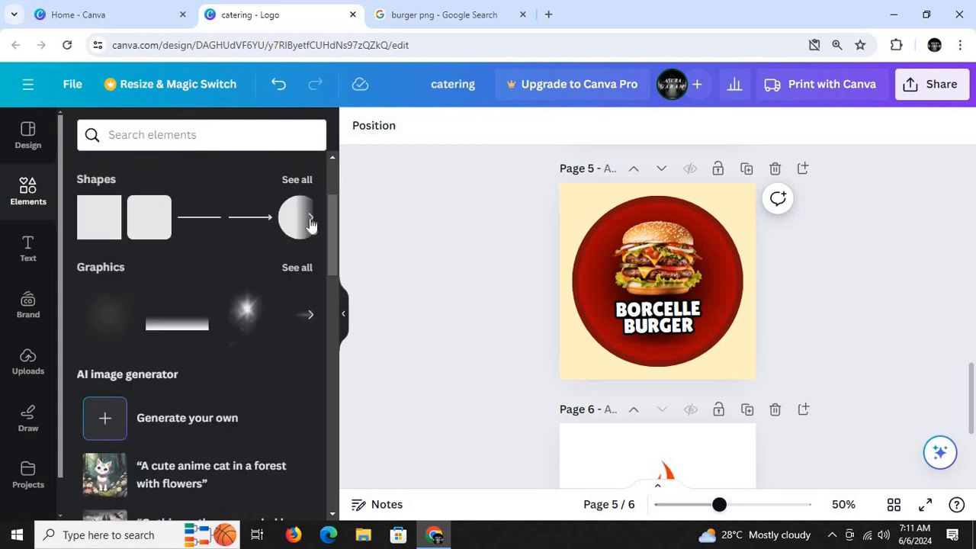
click(310, 219)
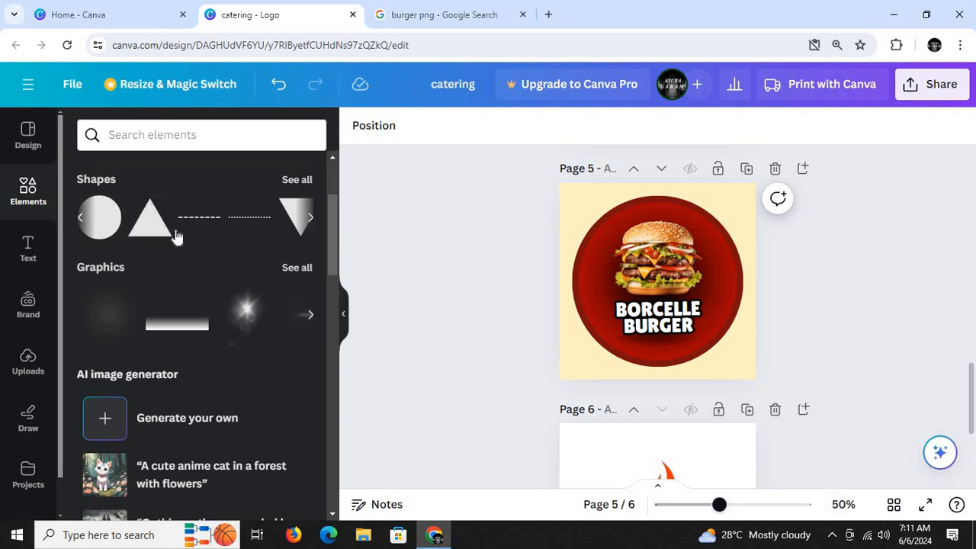
mouse_move(161, 234)
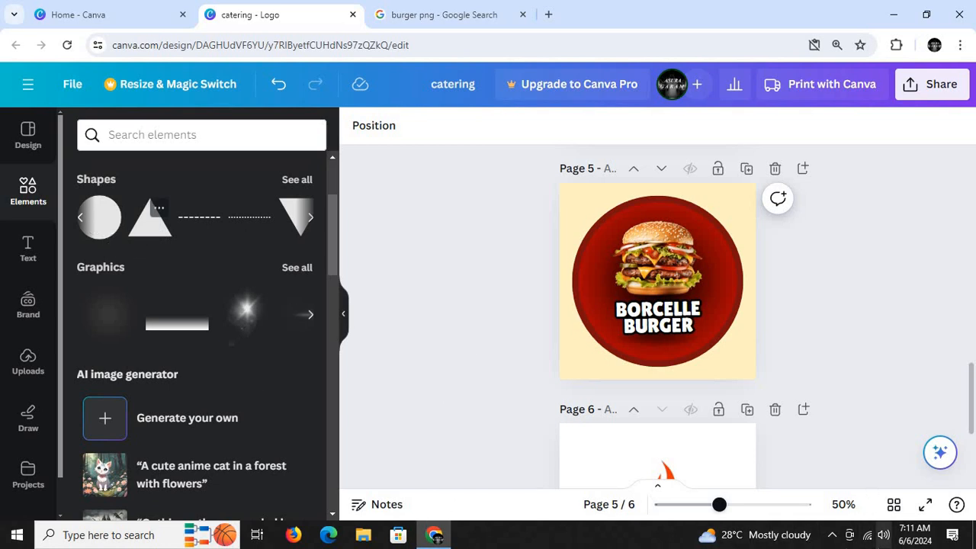
key(ctrl+v)
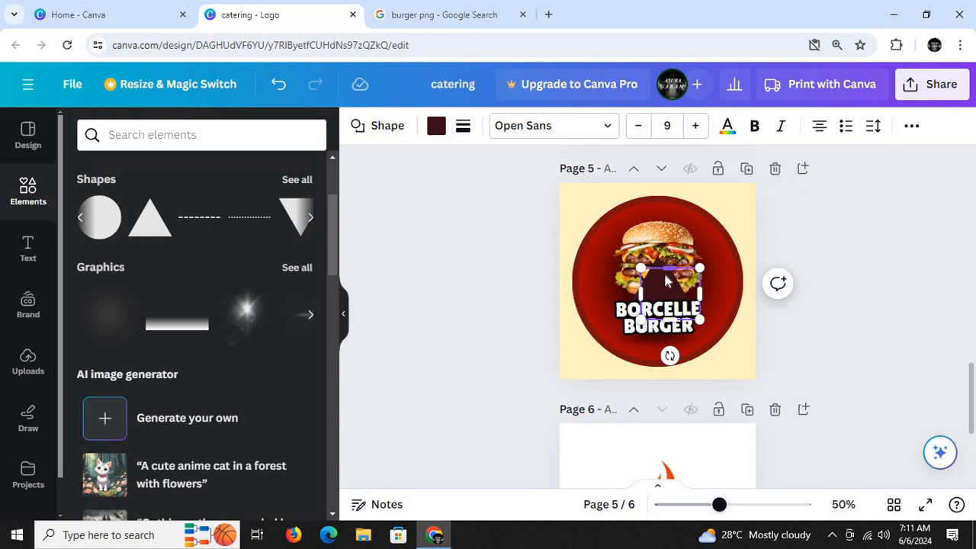
drag(661, 276, 599, 216)
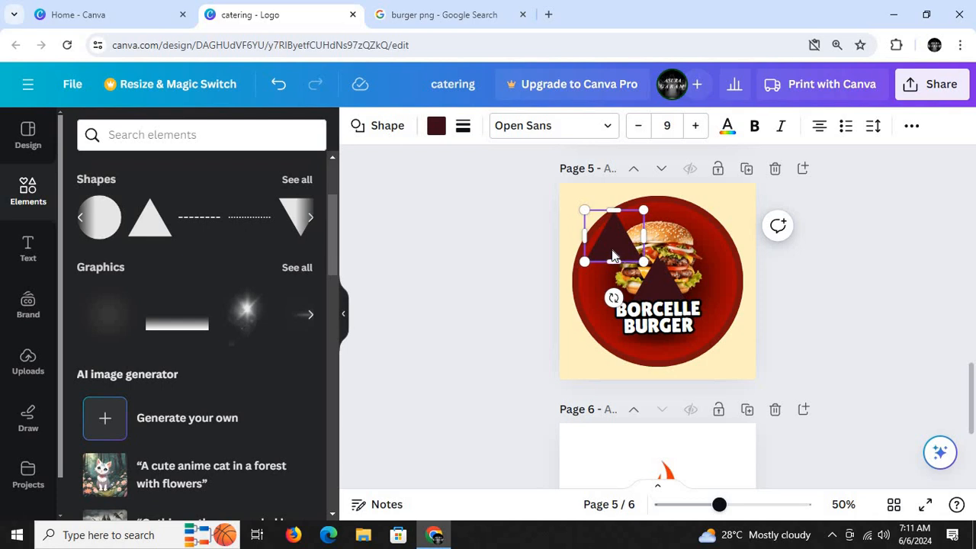
- Delete the surplus dark triangles from page 5, leaving only the one over the burger
click(455, 259)
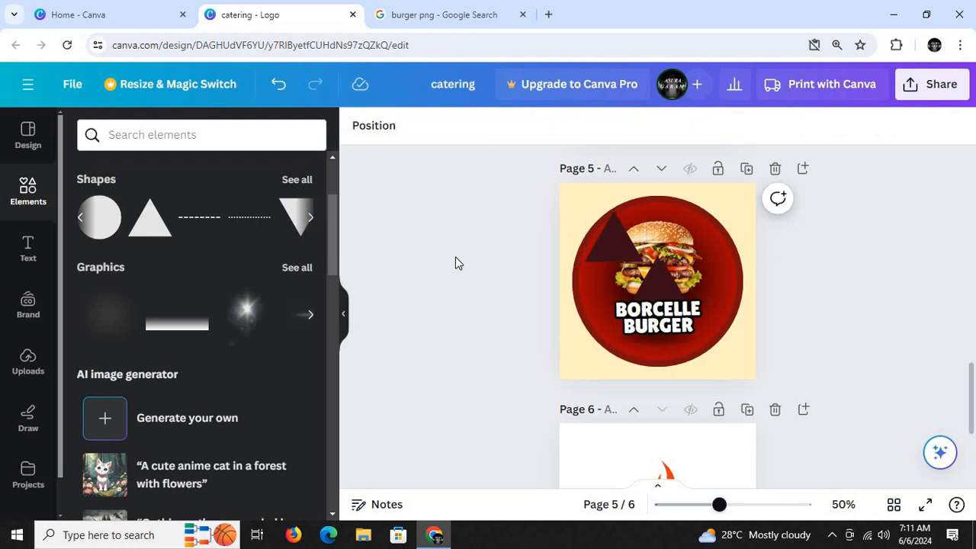
click(620, 251)
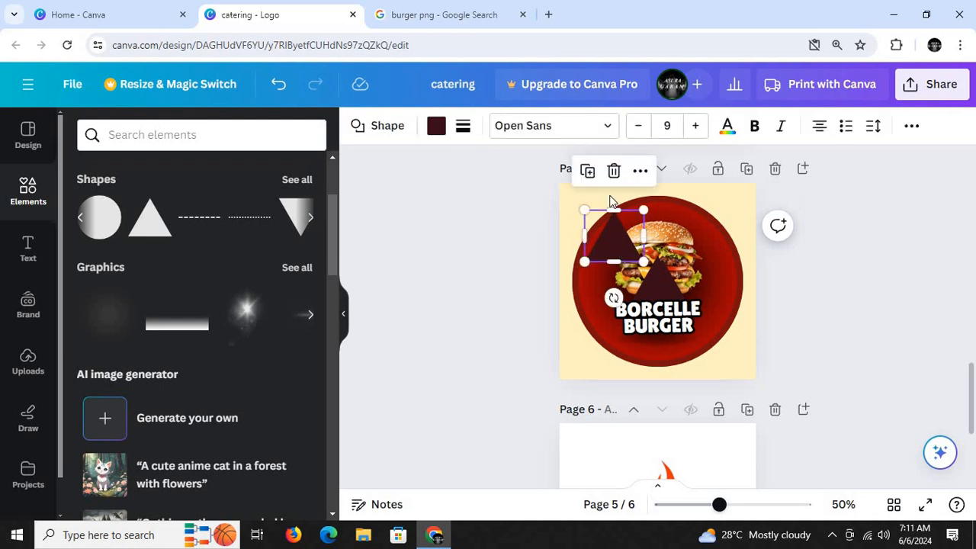
click(614, 170)
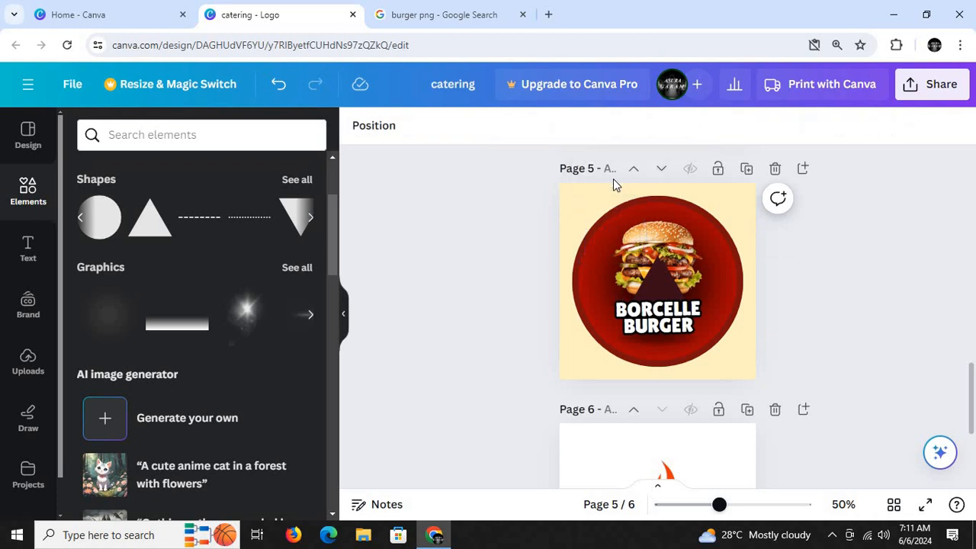
click(659, 284)
drag(659, 283, 595, 214)
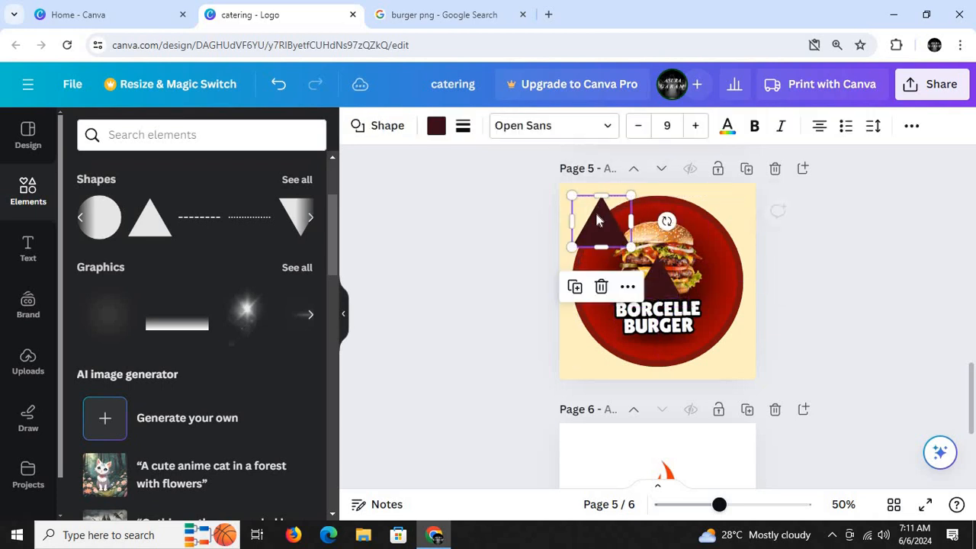
click(595, 289)
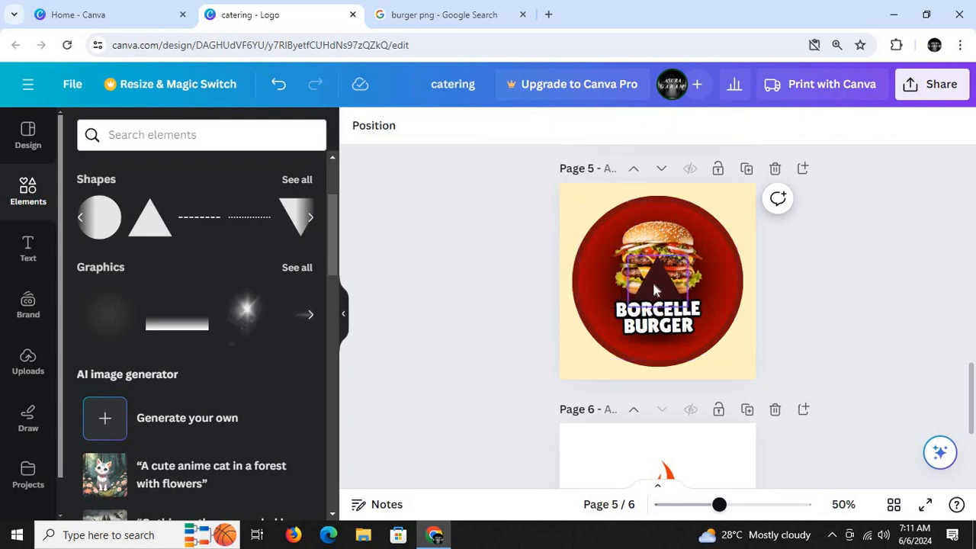
- Move the remaining triangle to page 5's upper-left corner and recolour it, trying yellow #ffcc00 before settling on orange
drag(652, 289, 574, 224)
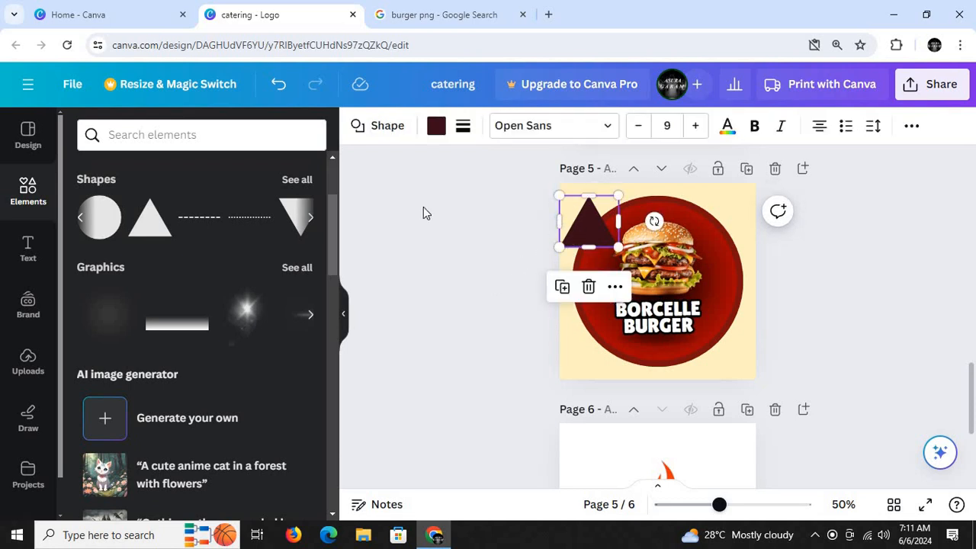
click(437, 128)
click(433, 137)
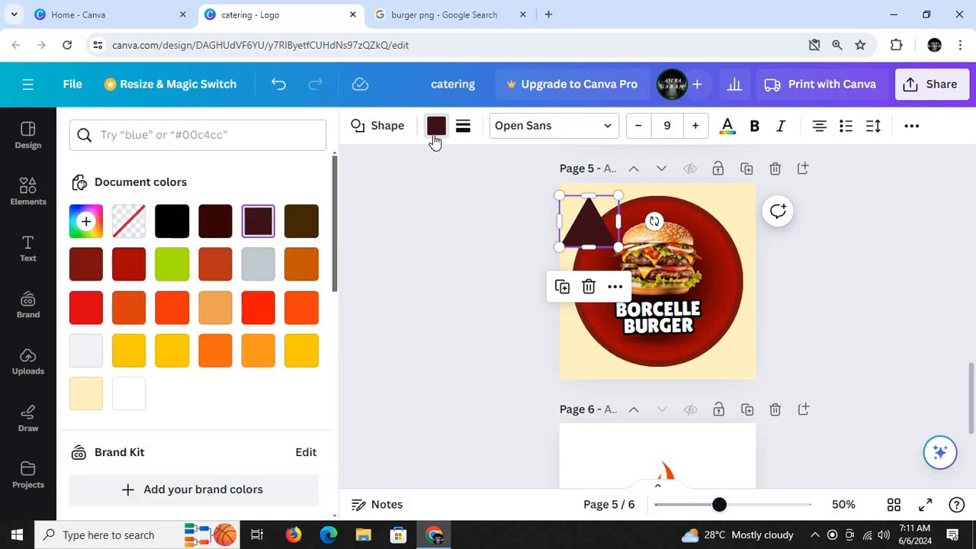
click(301, 350)
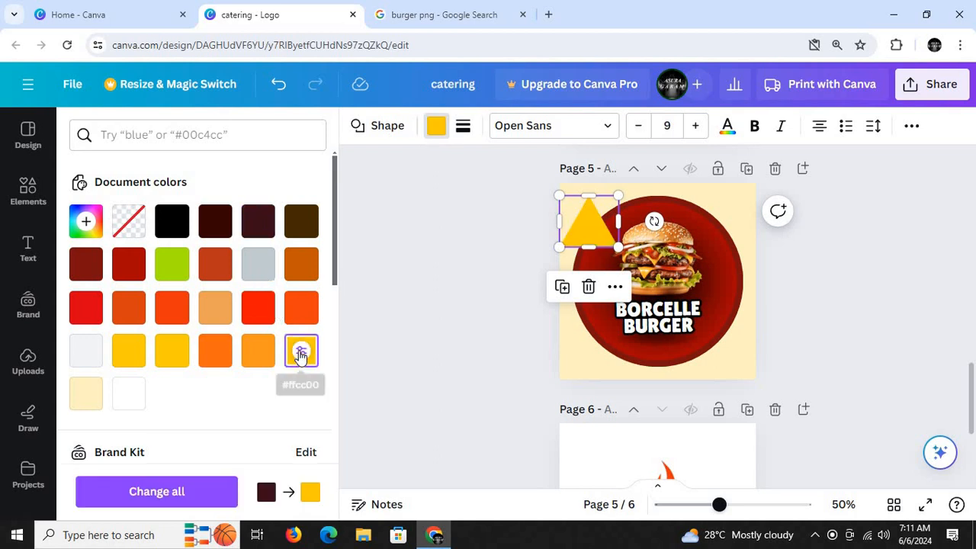
click(217, 352)
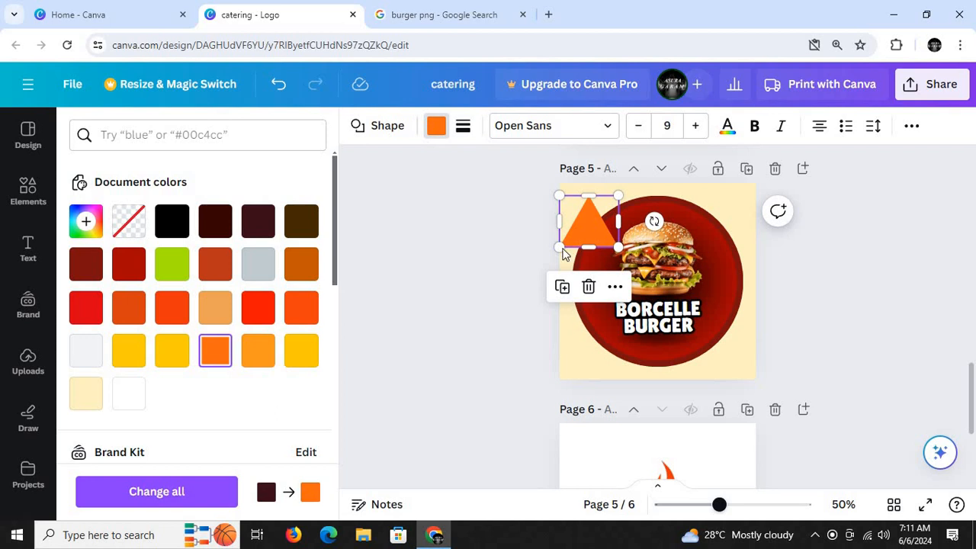
- Delete the orange triangle from page 5 and look through the complete Lines and Shapes collection
click(587, 287)
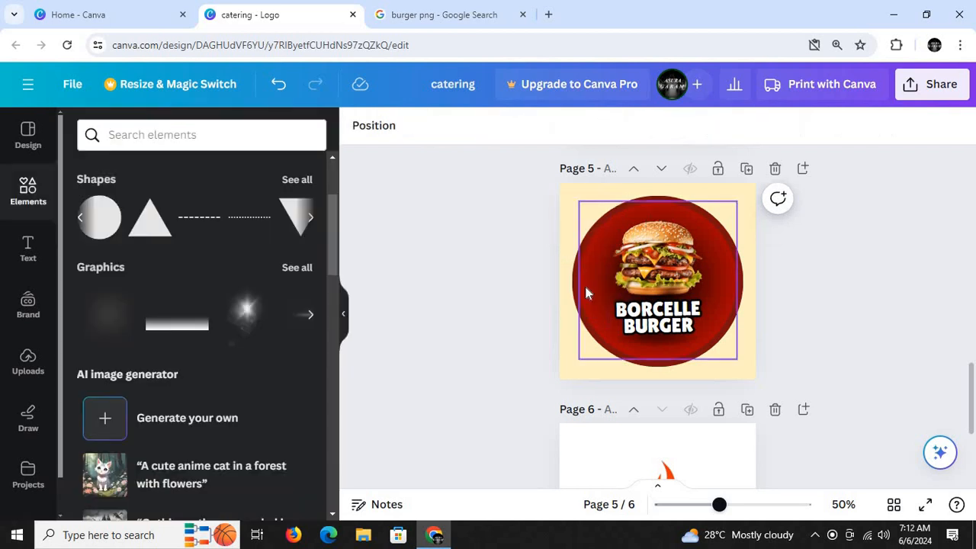
click(308, 219)
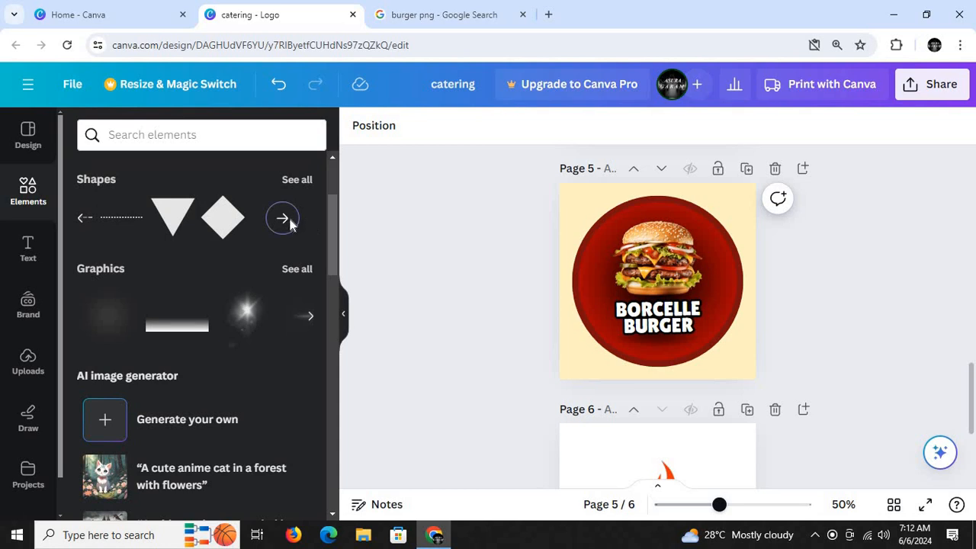
click(289, 221)
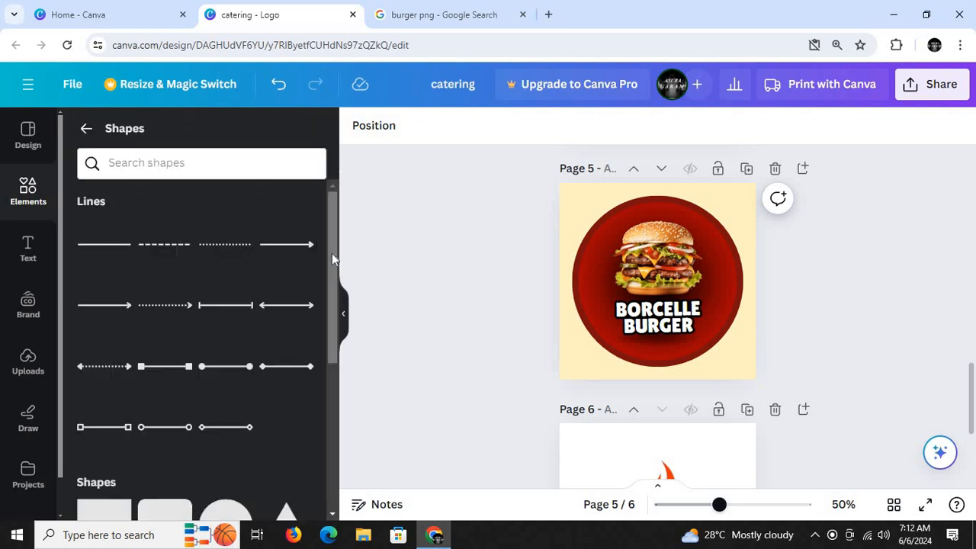
mouse_move(331, 253)
mouse_down()
mouse_move(330, 479)
mouse_move(318, 253)
mouse_up()
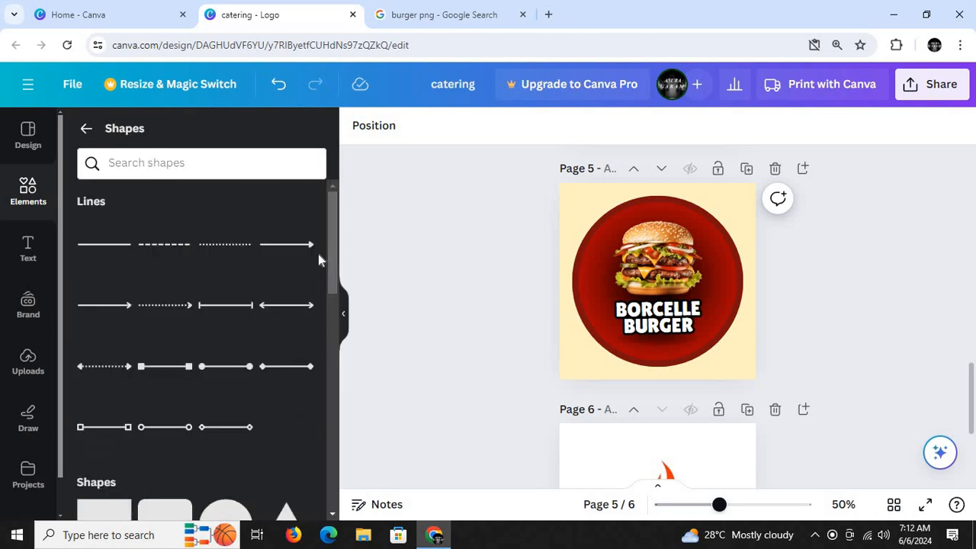
click(83, 129)
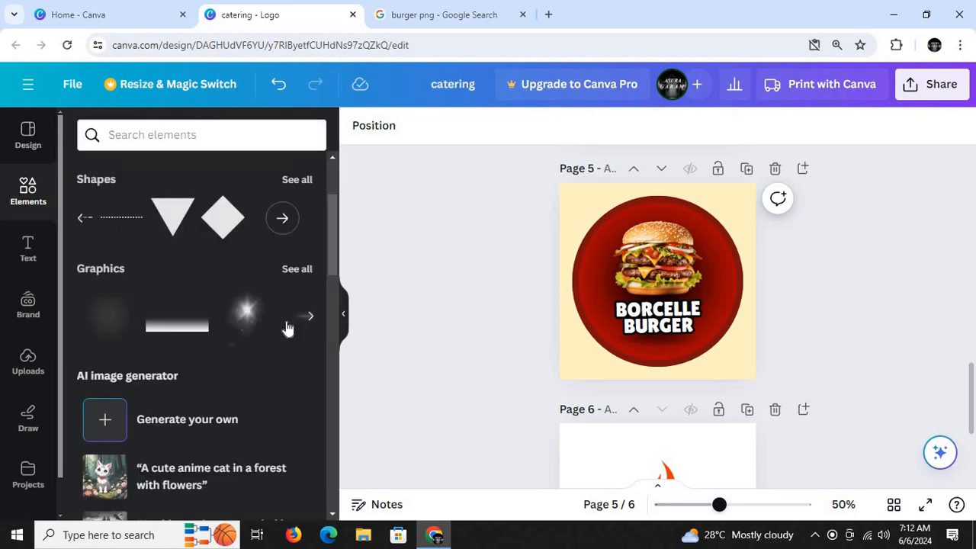
- Examine the Charts, Tables, Frames, Grids, Mockups and Collections available among the design elements
drag(333, 227, 326, 391)
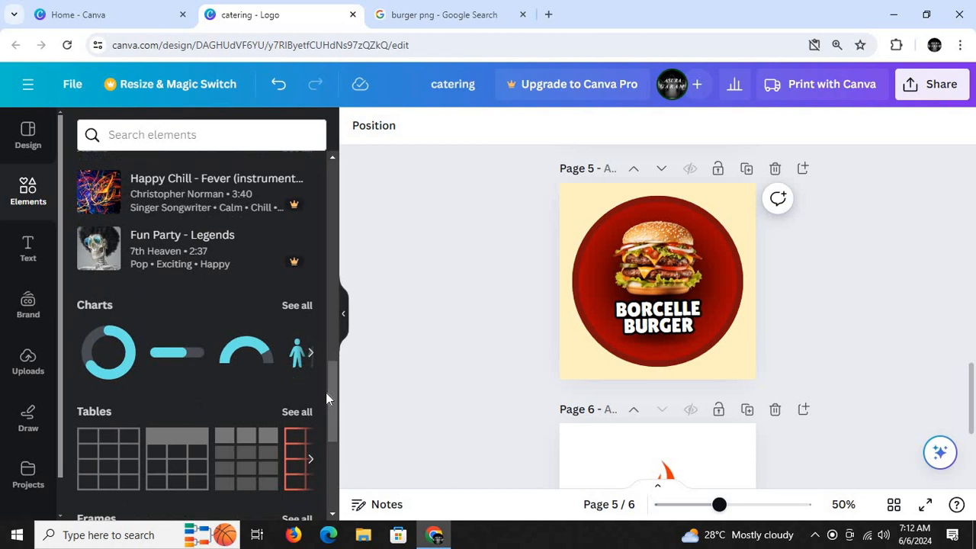
click(309, 354)
click(308, 353)
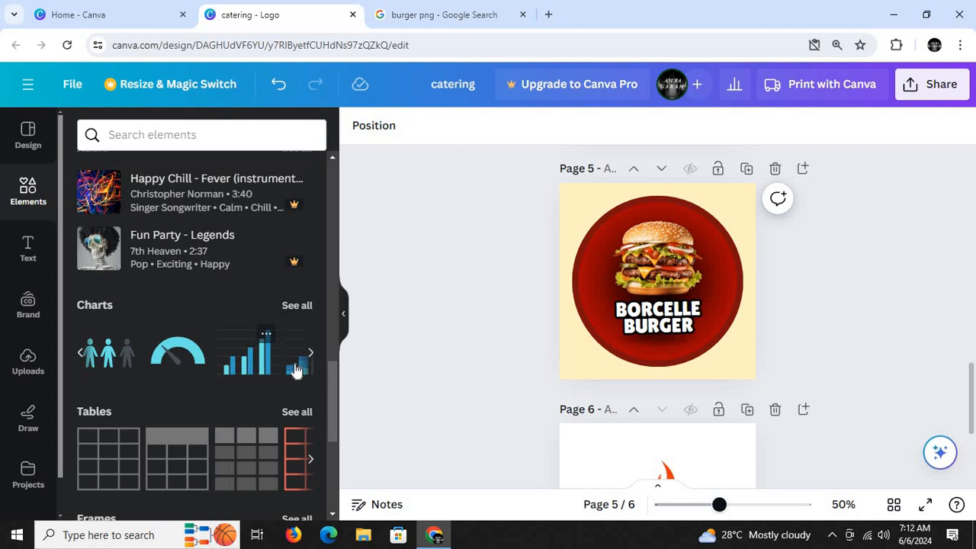
drag(331, 385, 331, 417)
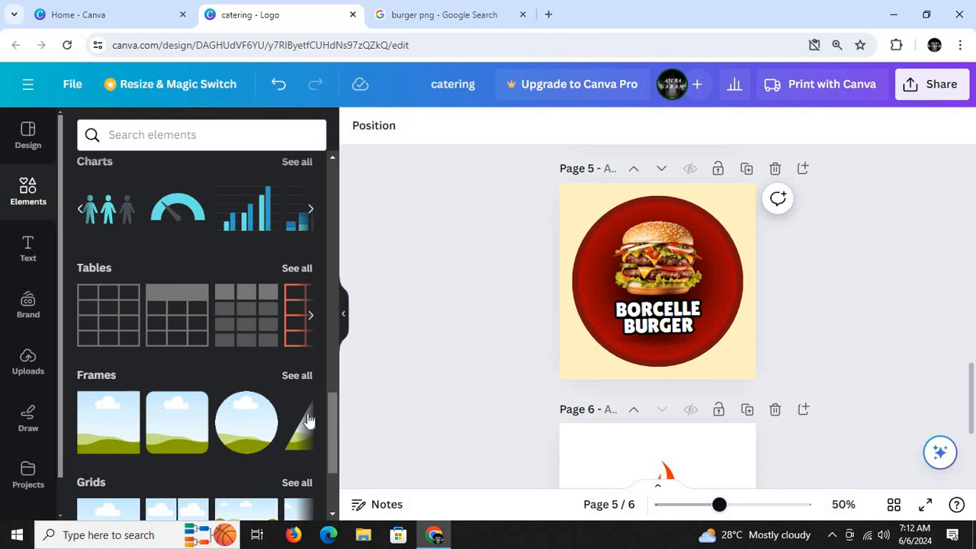
mouse_move(308, 428)
mouse_move(133, 453)
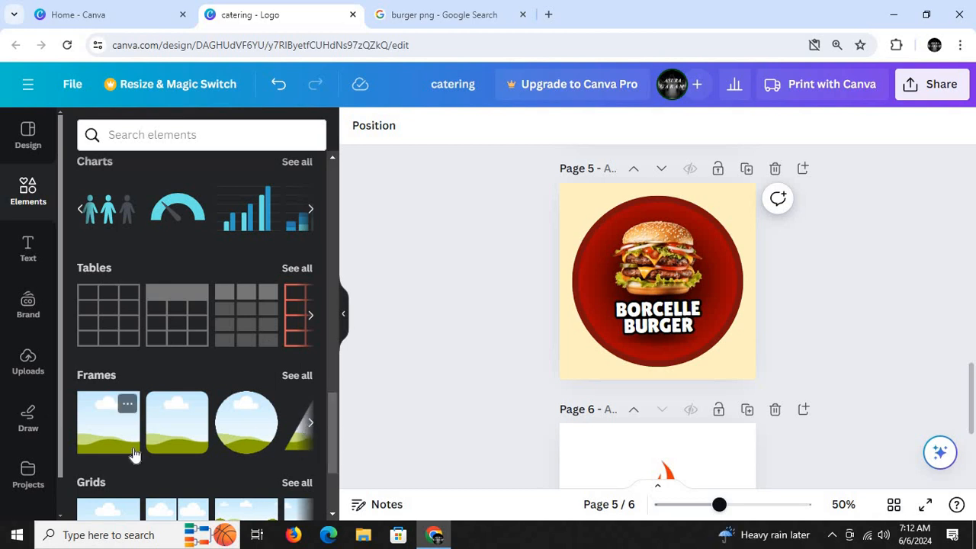
click(310, 423)
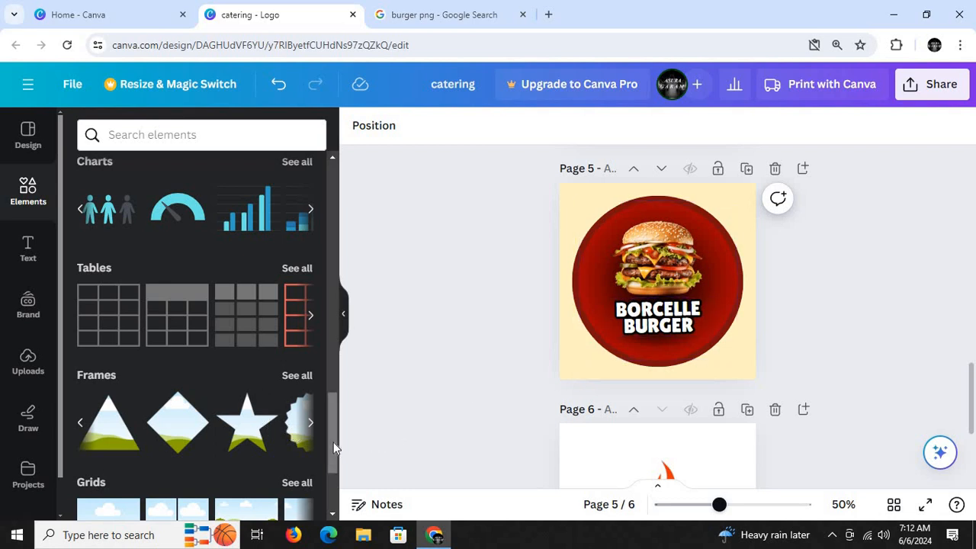
drag(332, 448, 328, 478)
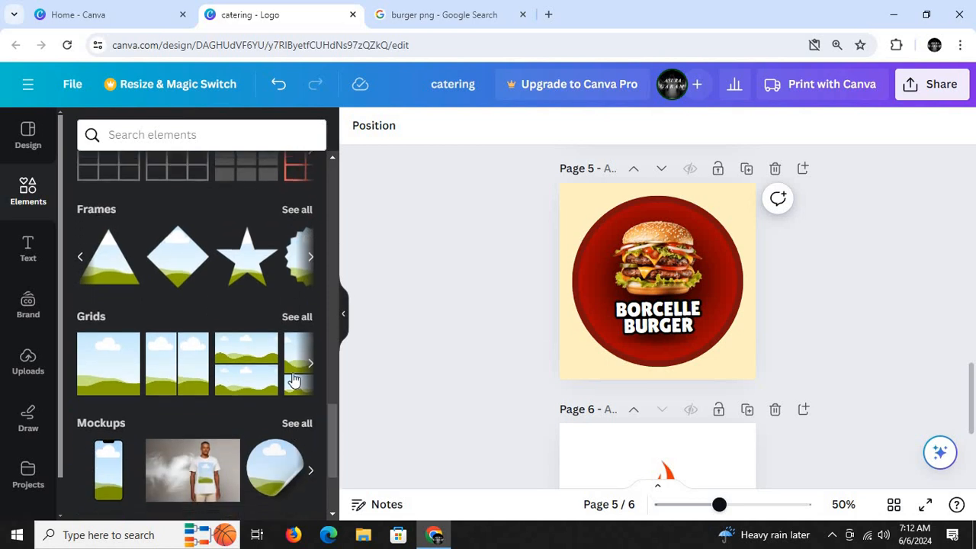
click(306, 365)
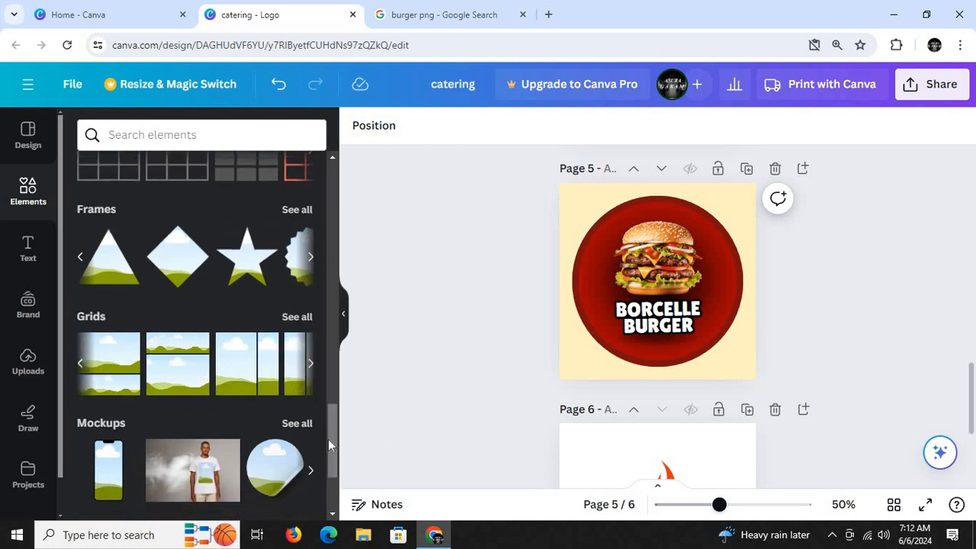
drag(330, 441, 329, 474)
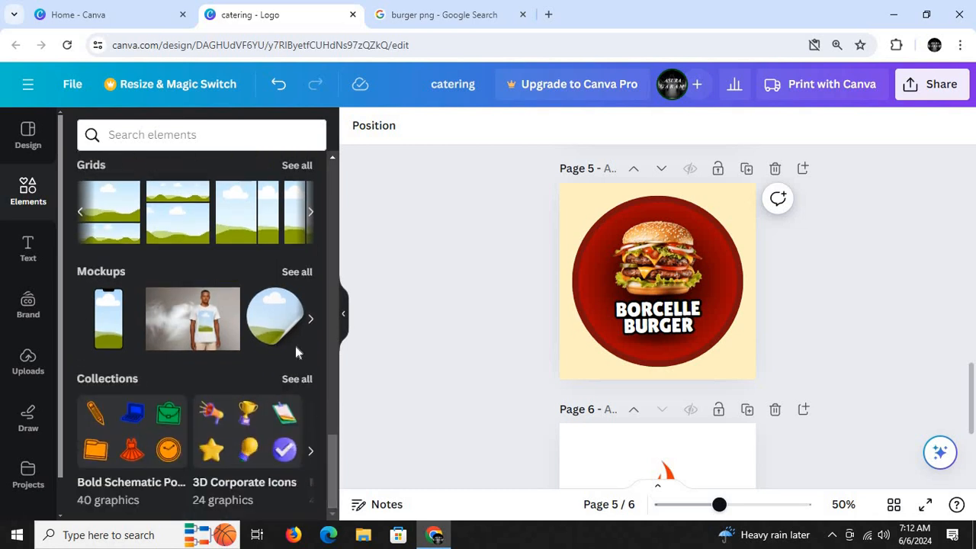
click(310, 320)
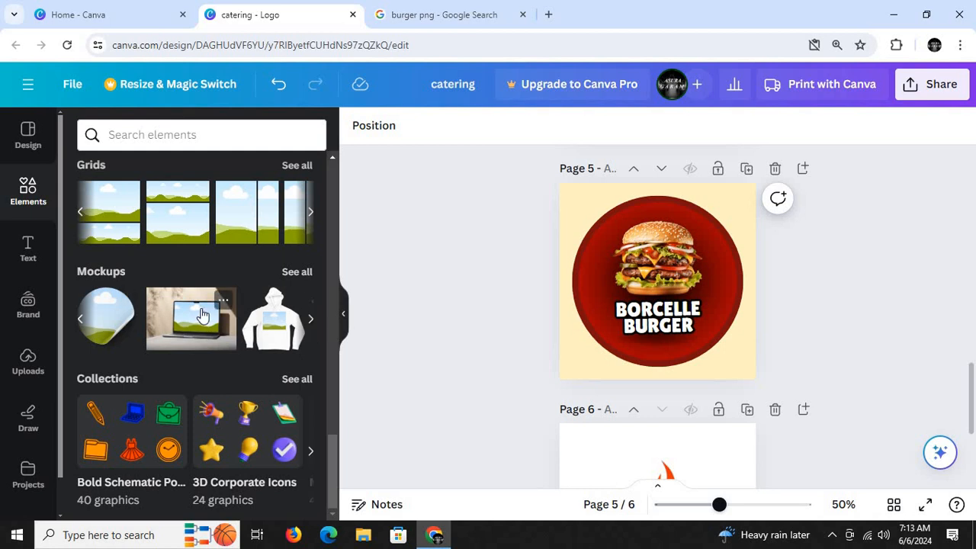
click(311, 322)
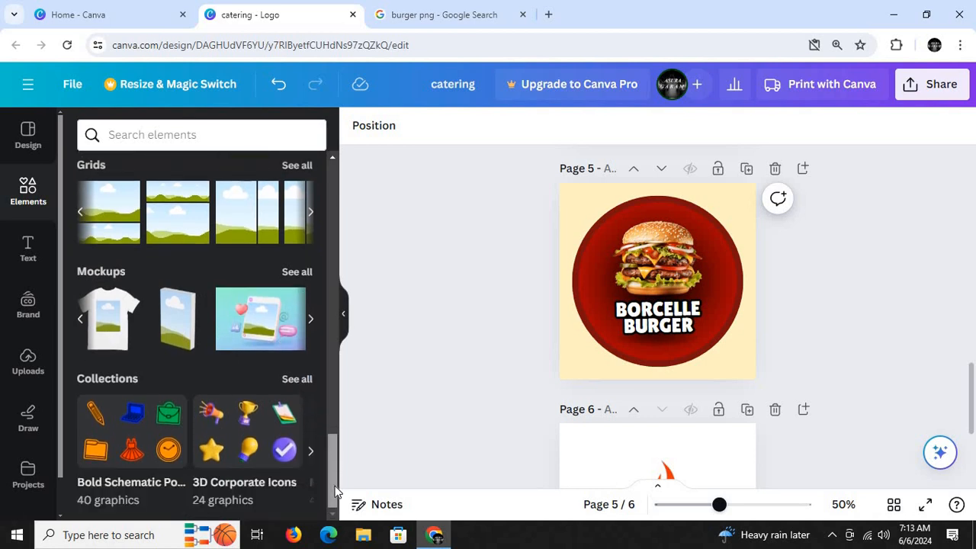
drag(335, 488, 333, 43)
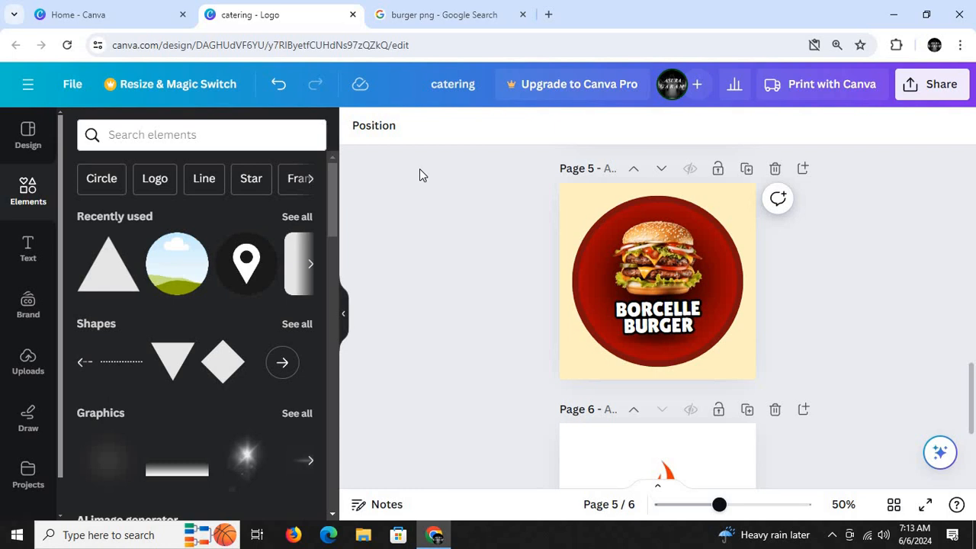
click(832, 535)
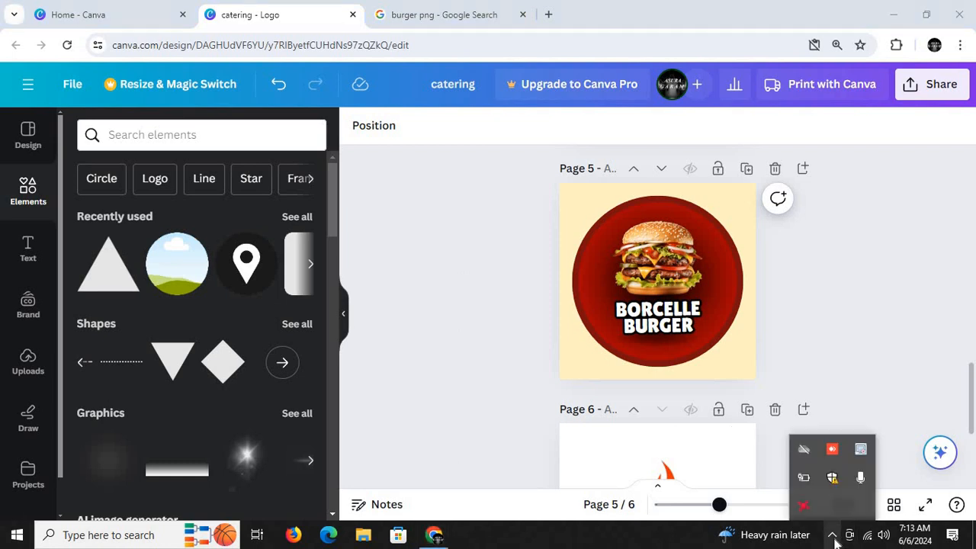
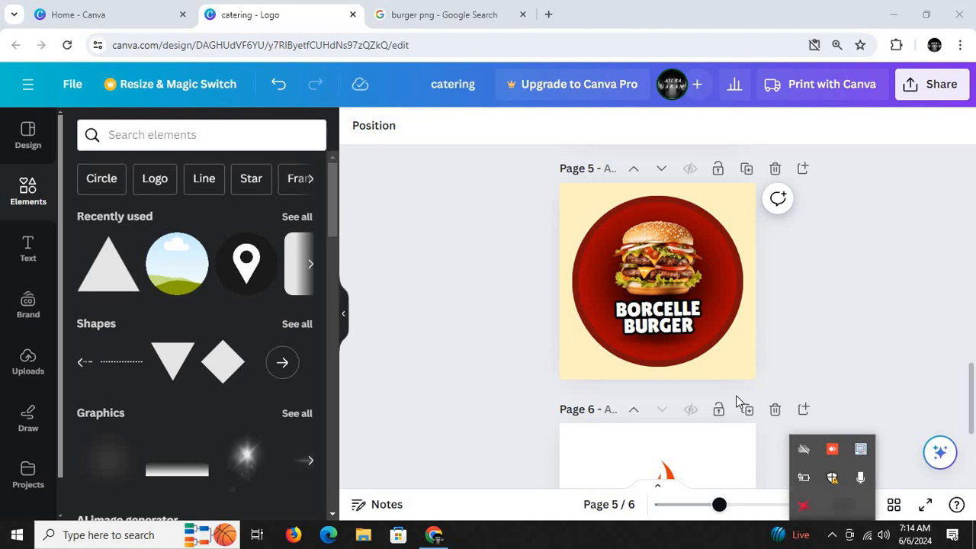
click(657, 271)
click(657, 270)
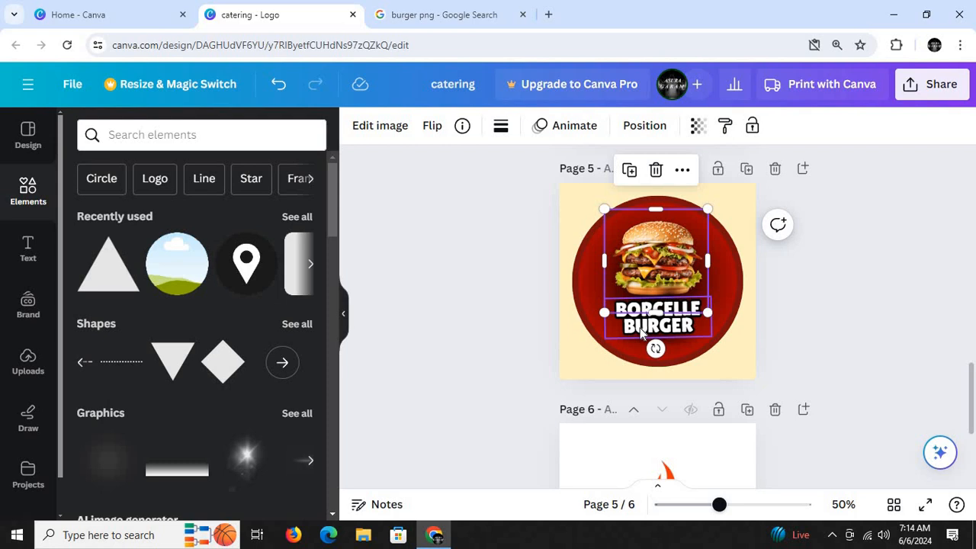
click(15, 150)
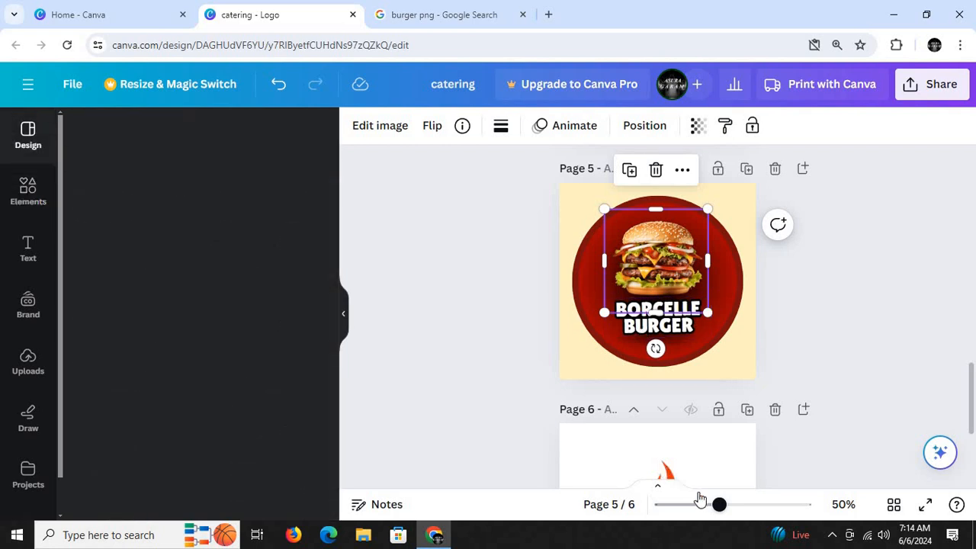
click(831, 537)
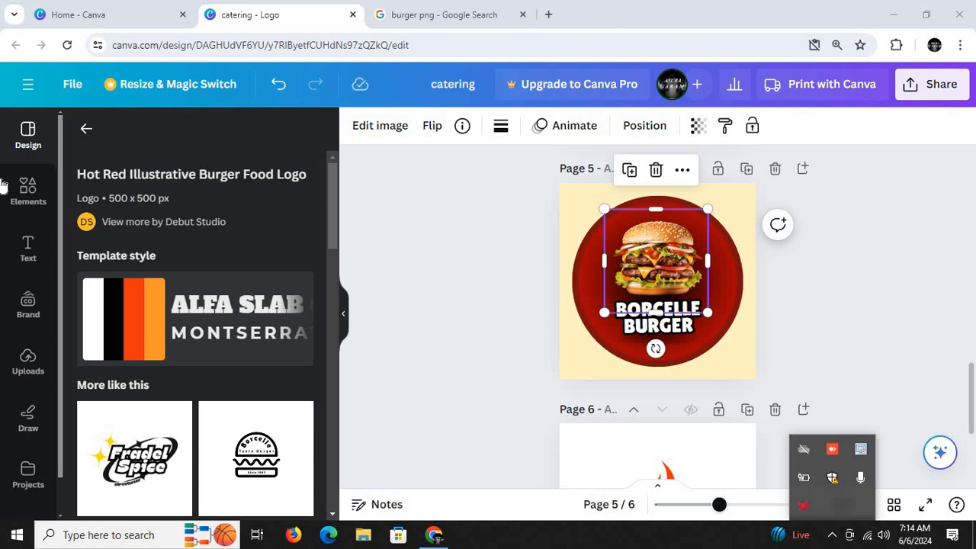
- Add the white light-flare graphic from the Graphics elements to page 5's burger logo
click(22, 207)
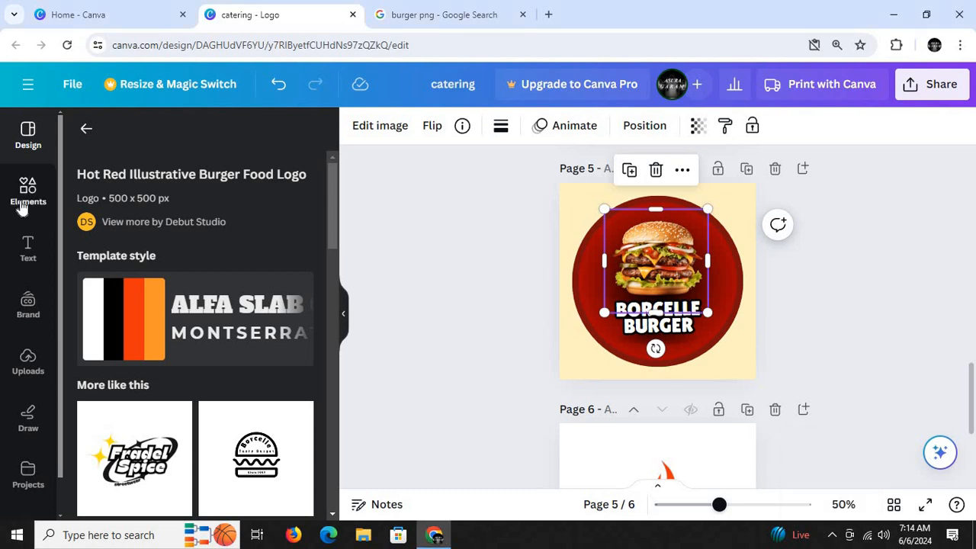
click(22, 207)
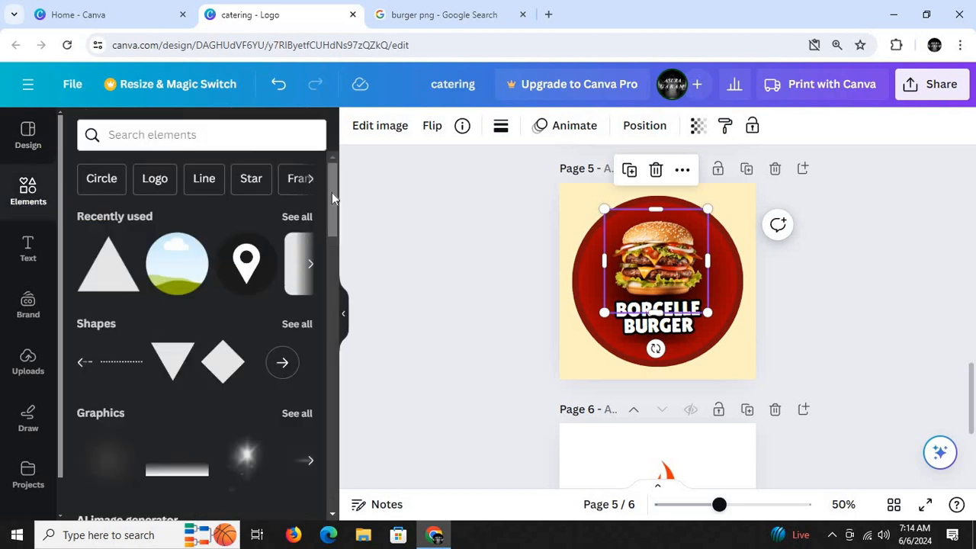
drag(332, 192, 327, 219)
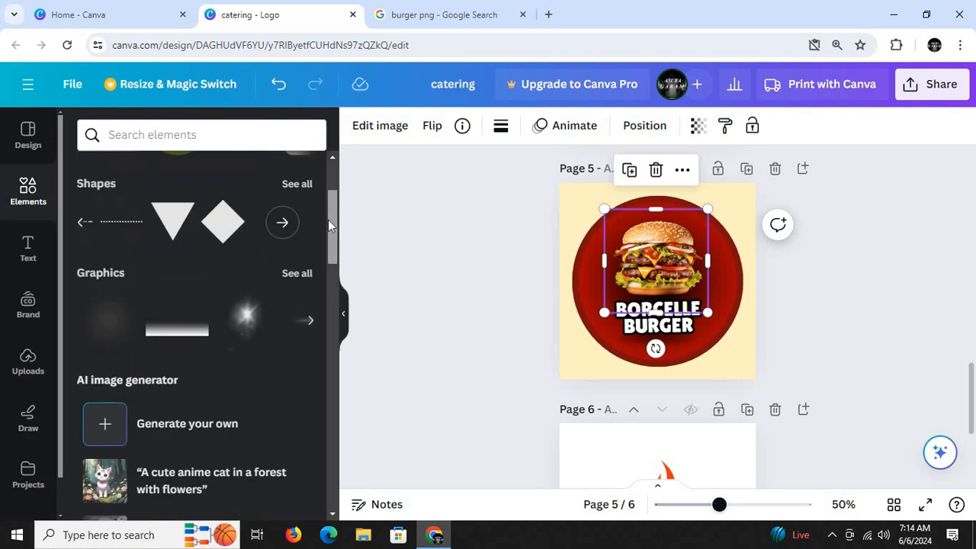
click(239, 320)
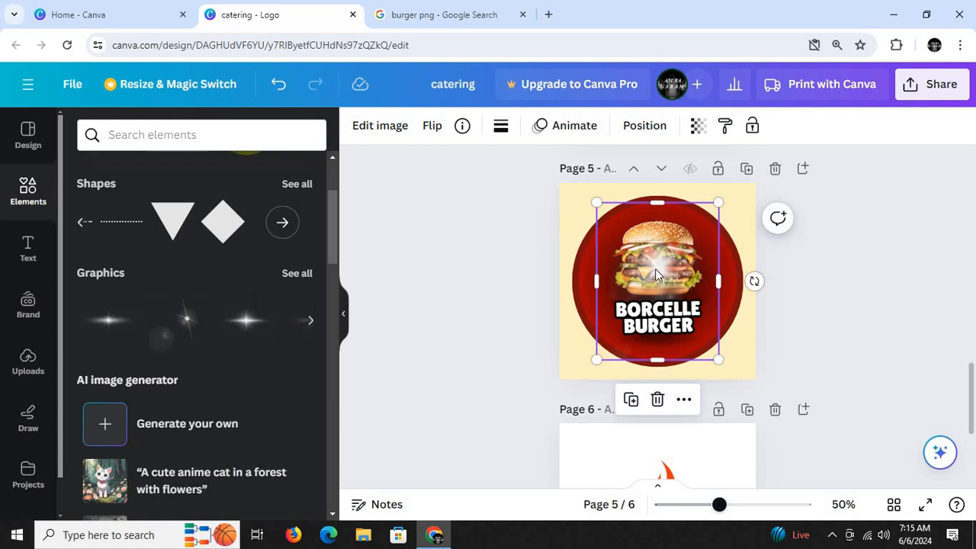
- Enlarge the light flare beyond the edges of page 5 and position its bright centre over the burger
drag(654, 268, 605, 272)
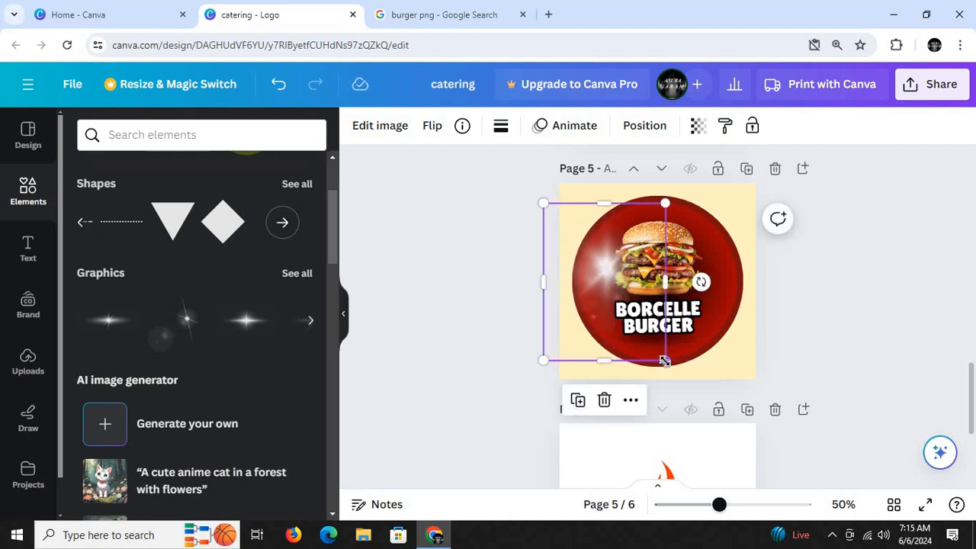
drag(665, 361, 815, 451)
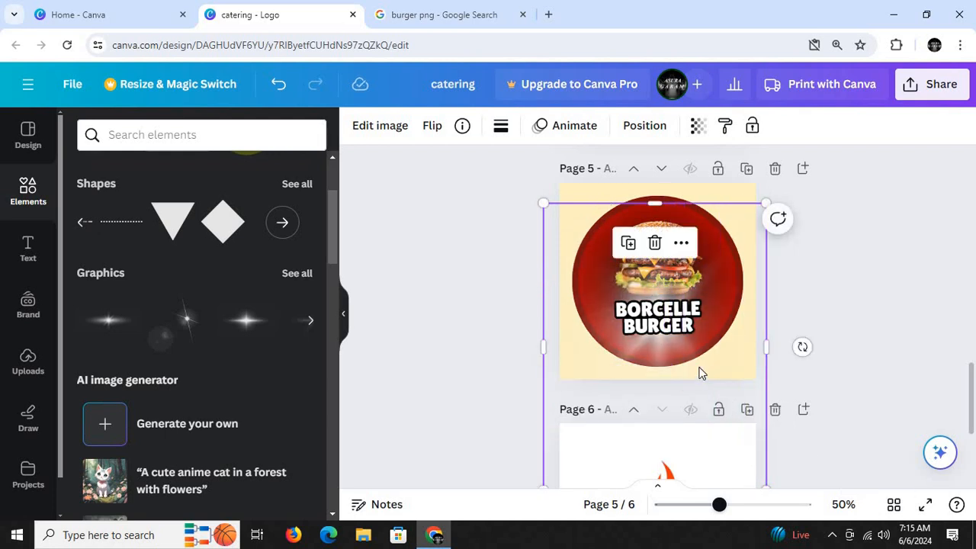
drag(672, 349, 670, 343)
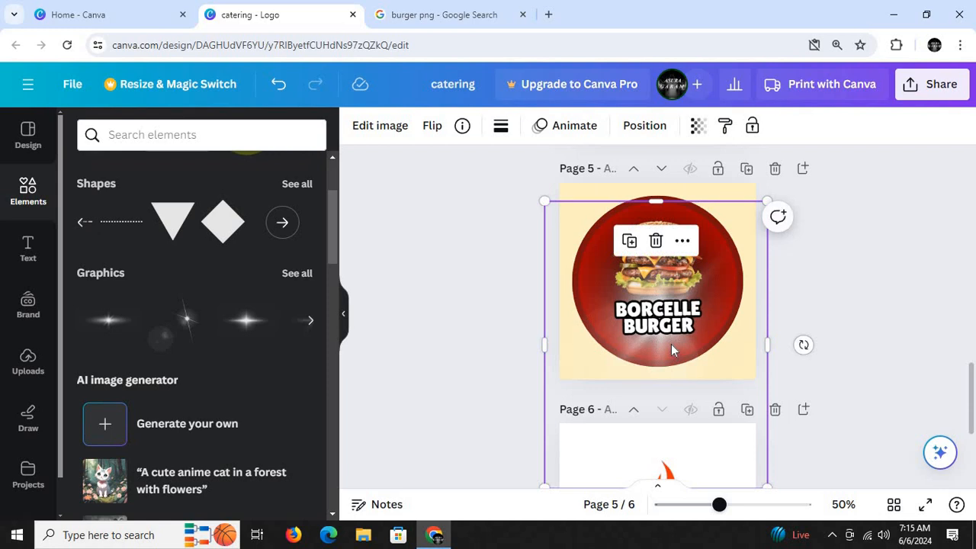
click(920, 241)
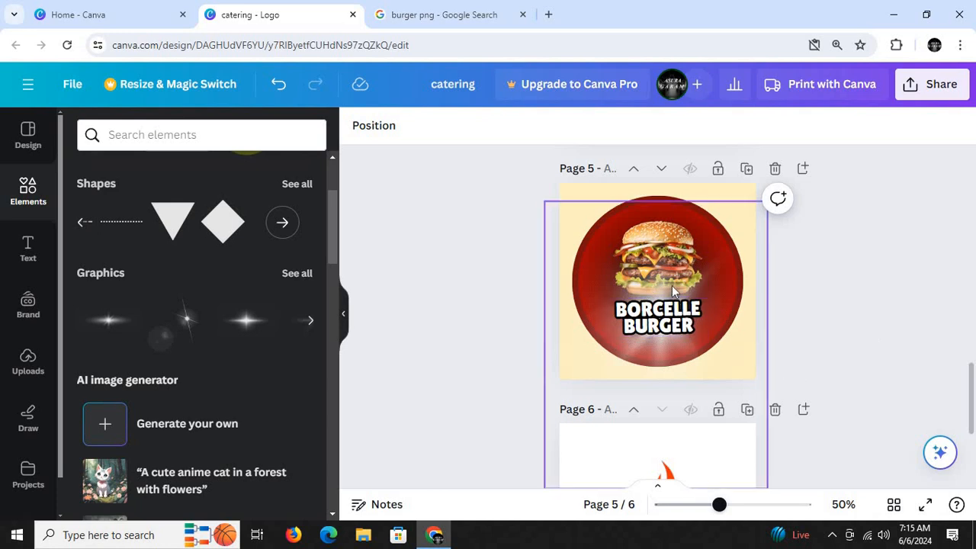
drag(672, 284, 668, 238)
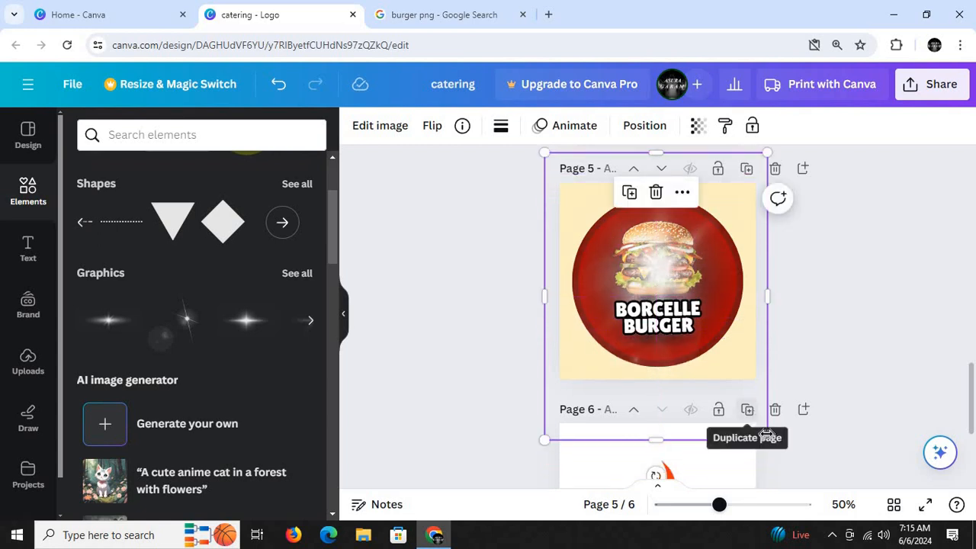
drag(767, 439, 804, 485)
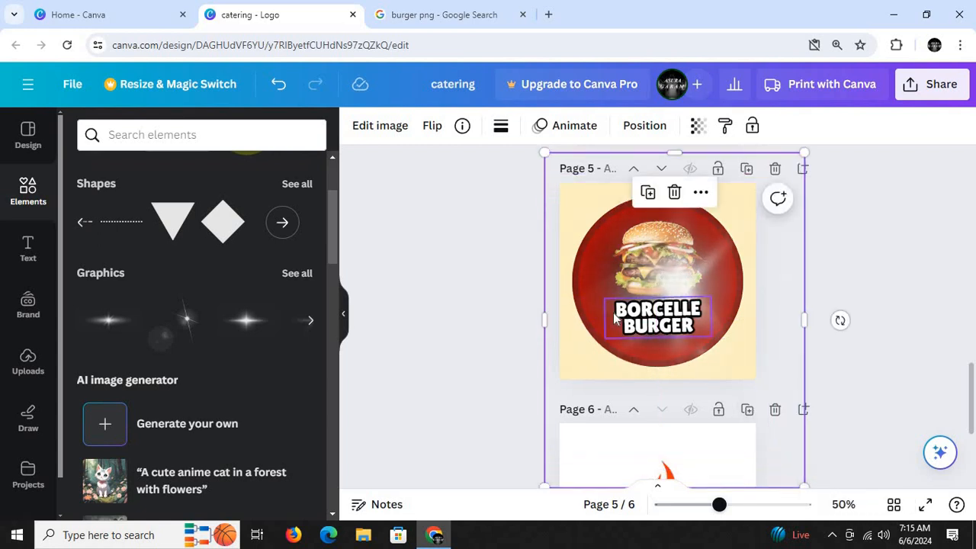
drag(722, 346, 700, 321)
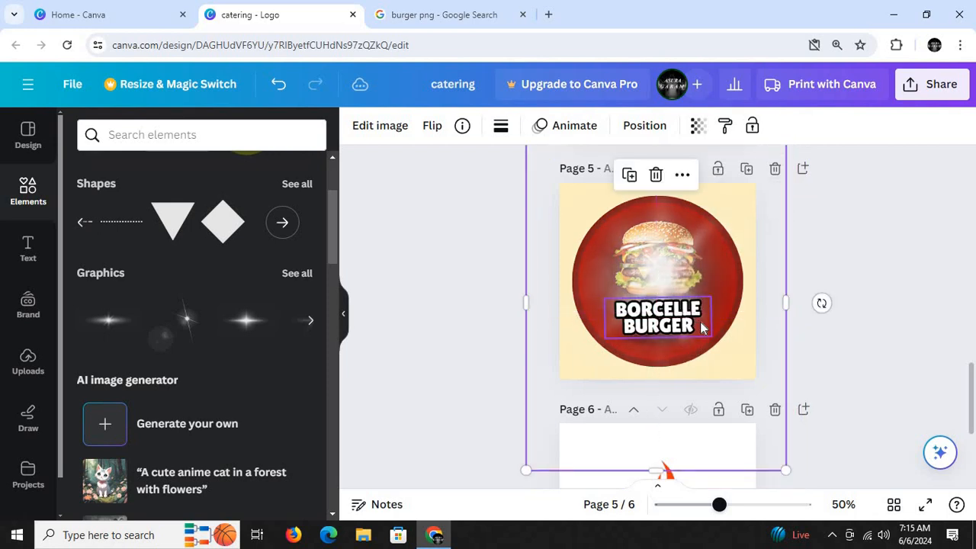
- Show the layers of page 5 with the light flare selected and examine their stacking order
right_click(660, 275)
mouse_move(688, 260)
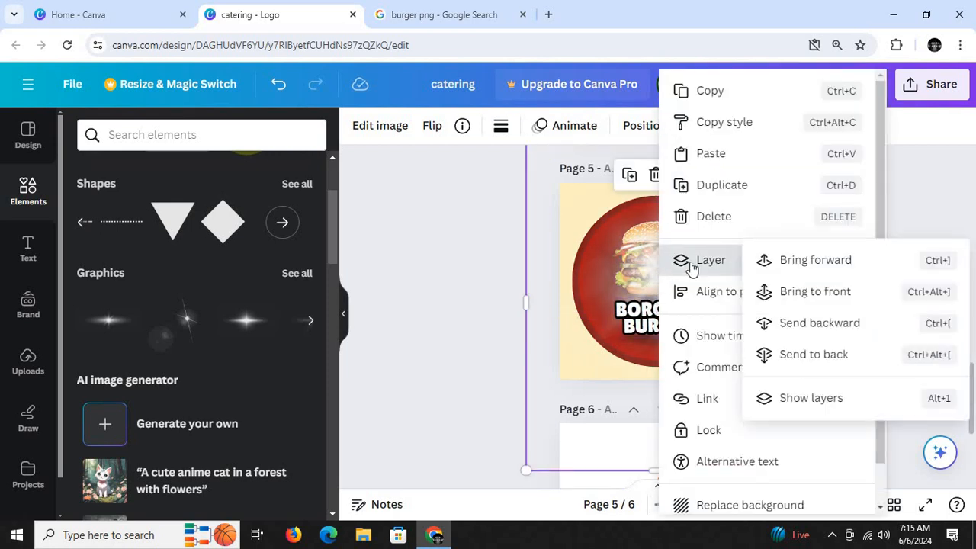
click(793, 398)
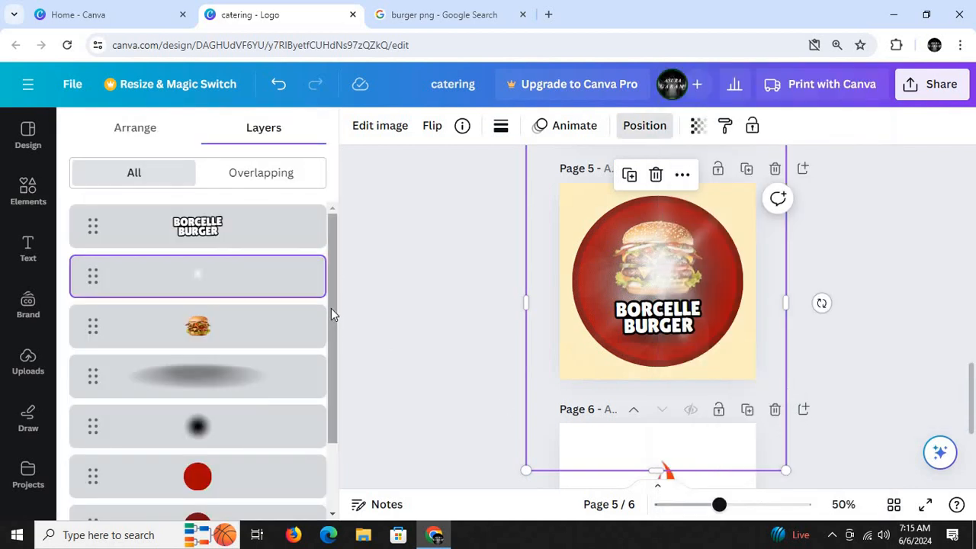
drag(332, 304, 324, 405)
drag(335, 356, 343, 292)
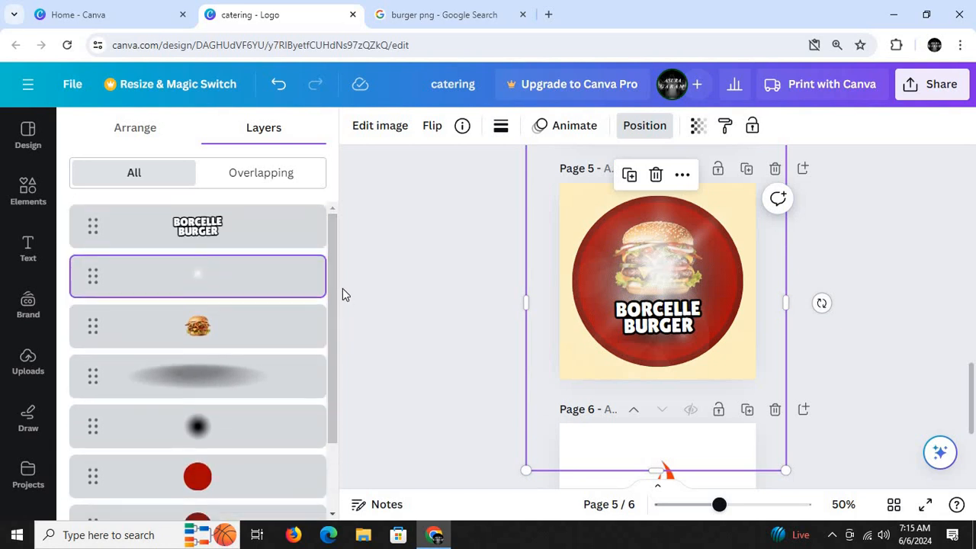
- Move the light flare layer directly below the burger layer on page 5 and close the layers list
drag(207, 283, 208, 366)
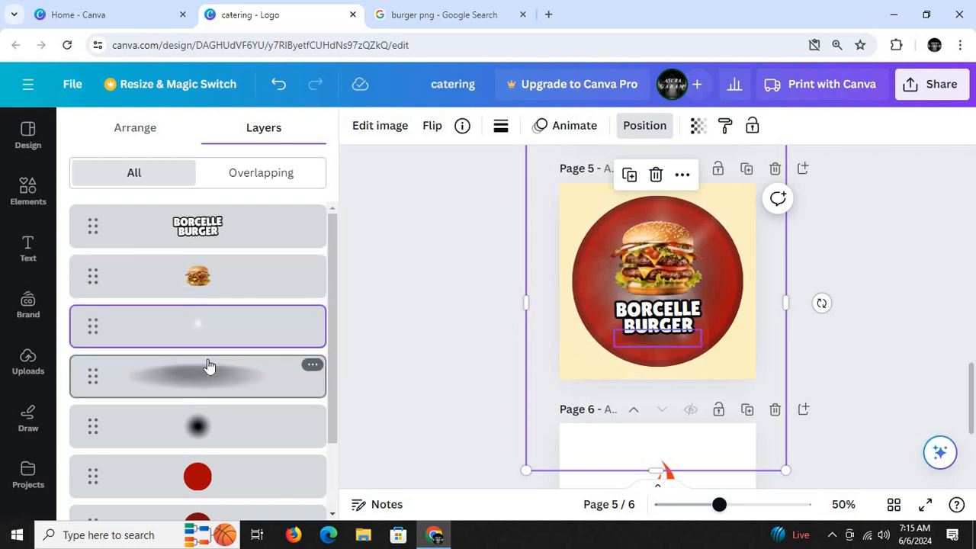
scroll(560, 273, up, 1)
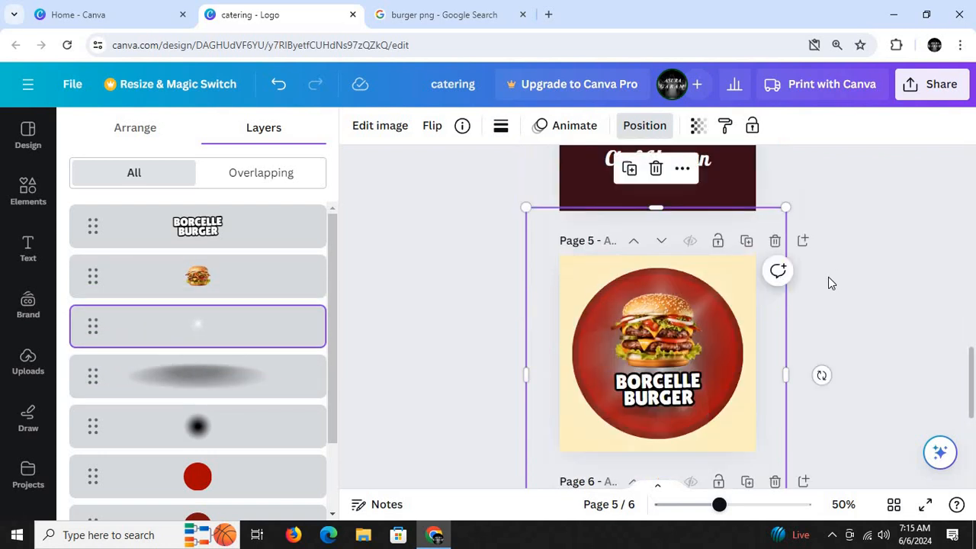
key(Escape)
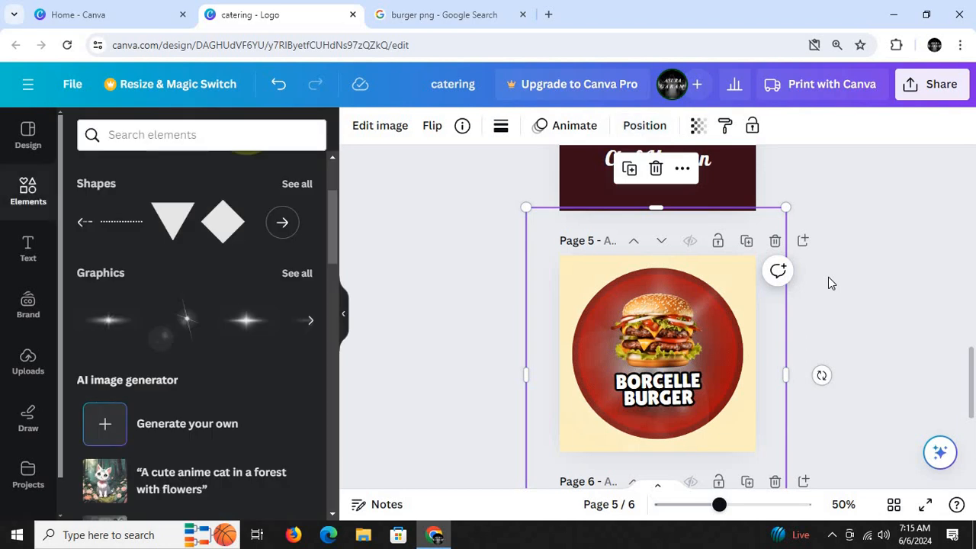
- Bring the light flare on page 5 forward over the burger and up to the front of all layers
right_click(717, 317)
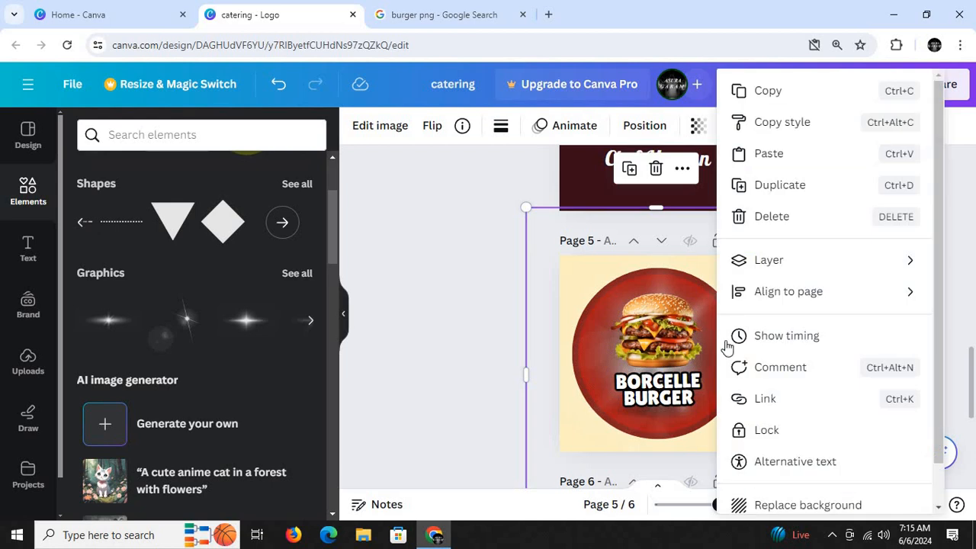
click(774, 275)
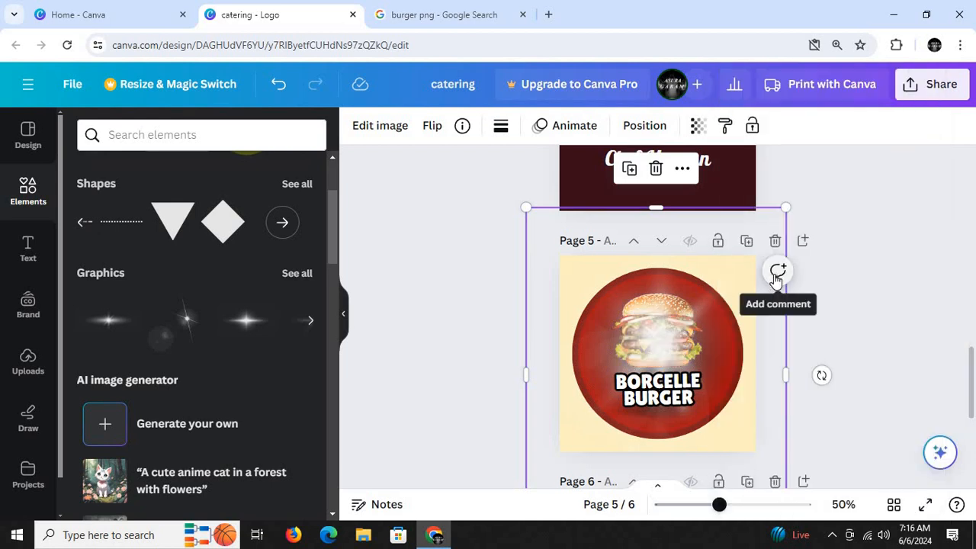
right_click(648, 354)
mouse_move(684, 269)
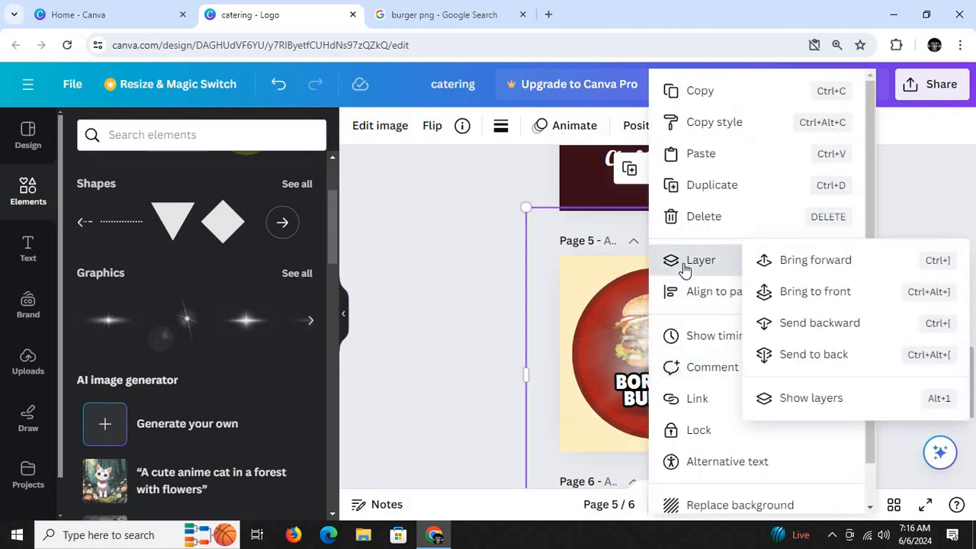
click(788, 299)
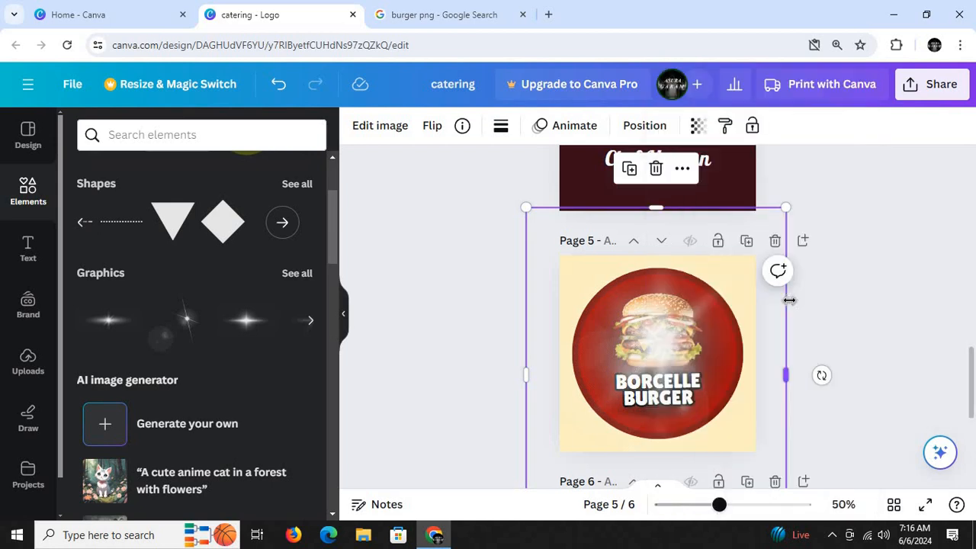
- Send the light flare on page 5 backward by one level
right_click(648, 333)
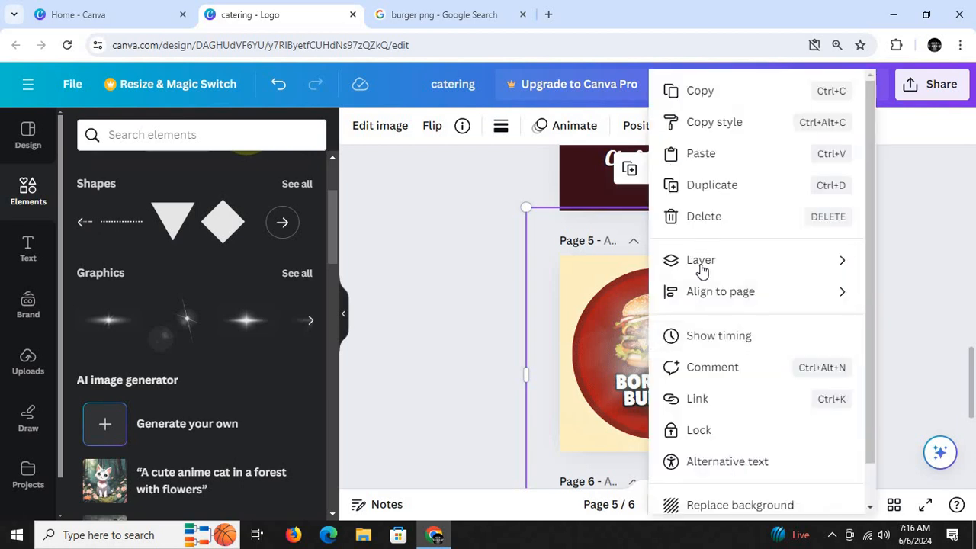
mouse_move(701, 270)
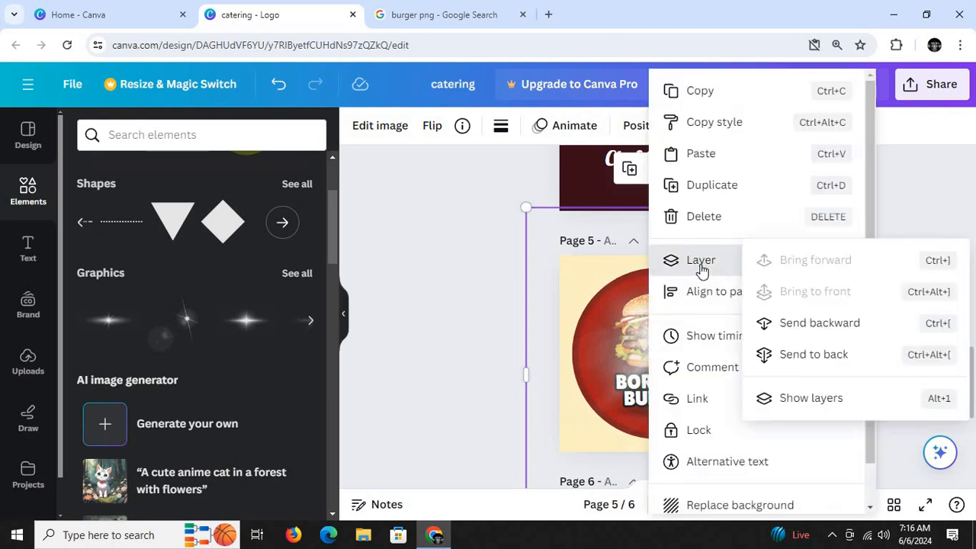
click(815, 324)
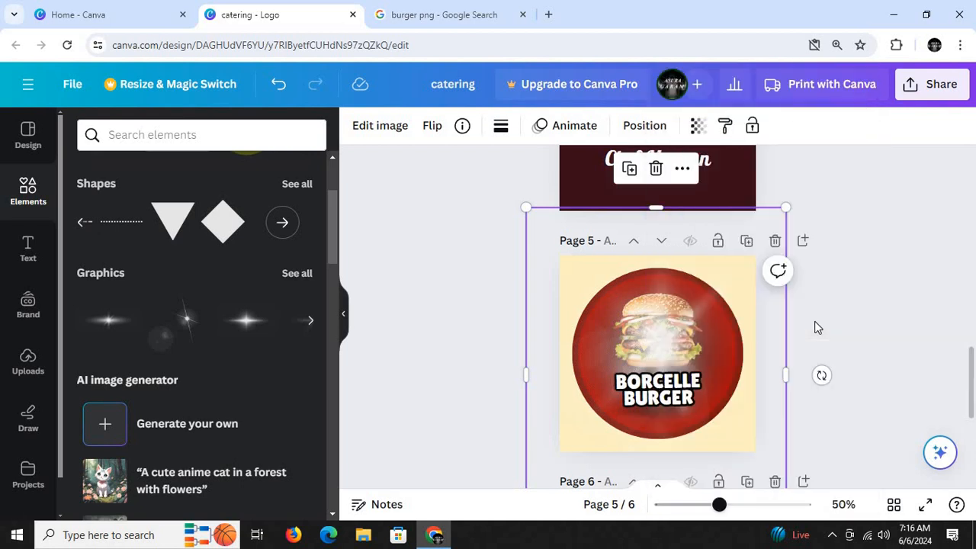
- Show the layers of page 5 and place the light flare layer directly beneath the burger layer
right_click(686, 338)
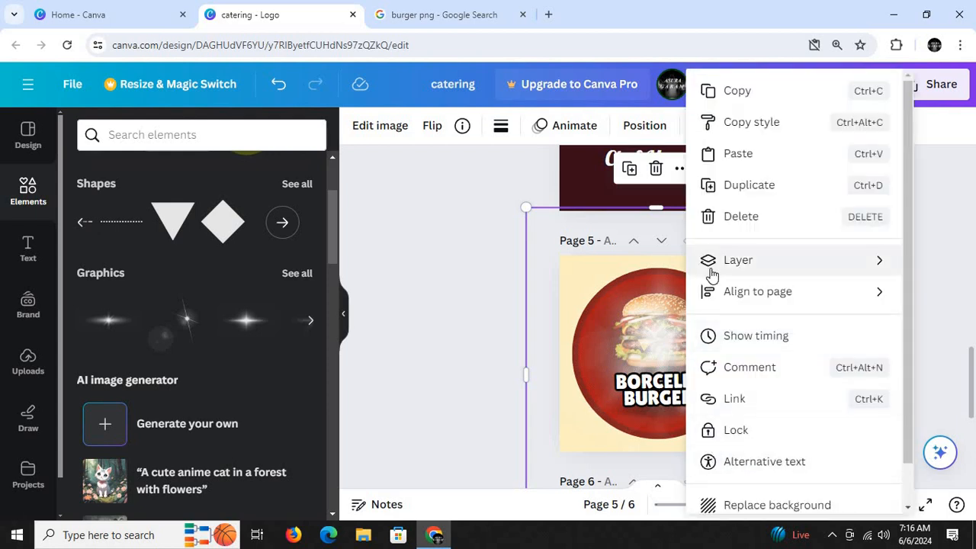
mouse_move(710, 272)
click(797, 399)
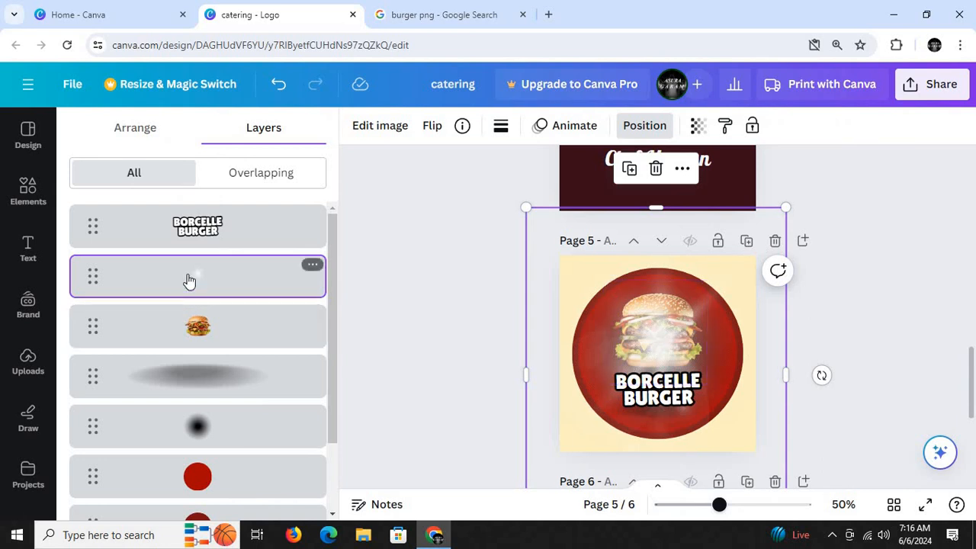
drag(189, 280, 192, 366)
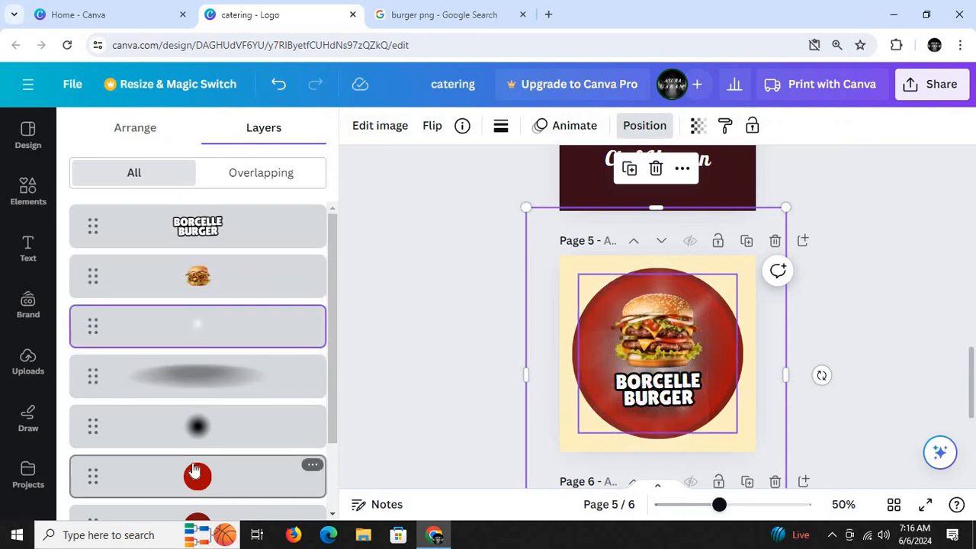
- Try the bright red circle layer above the burger, move it back beneath the round black shadow layer and deselect it
drag(194, 471, 198, 267)
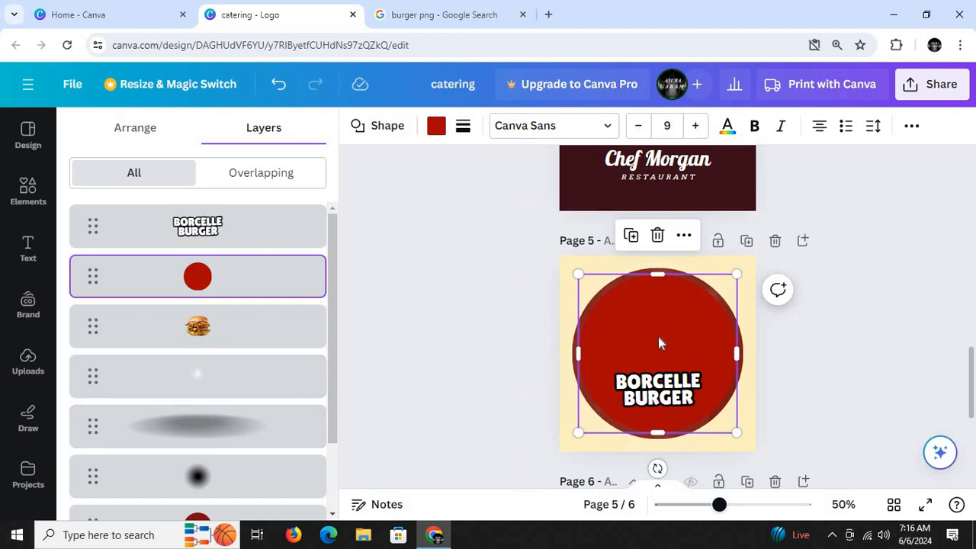
drag(174, 281, 163, 346)
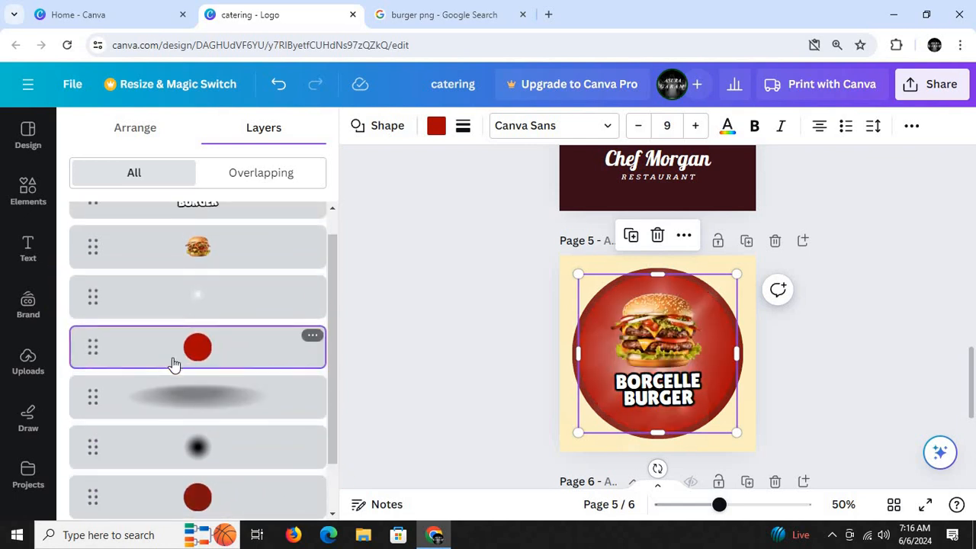
drag(181, 372, 192, 448)
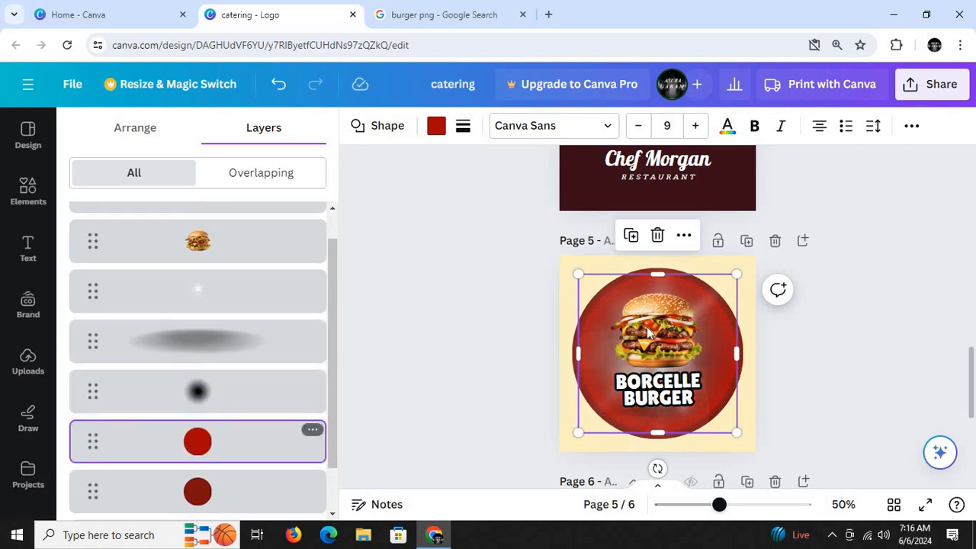
click(850, 342)
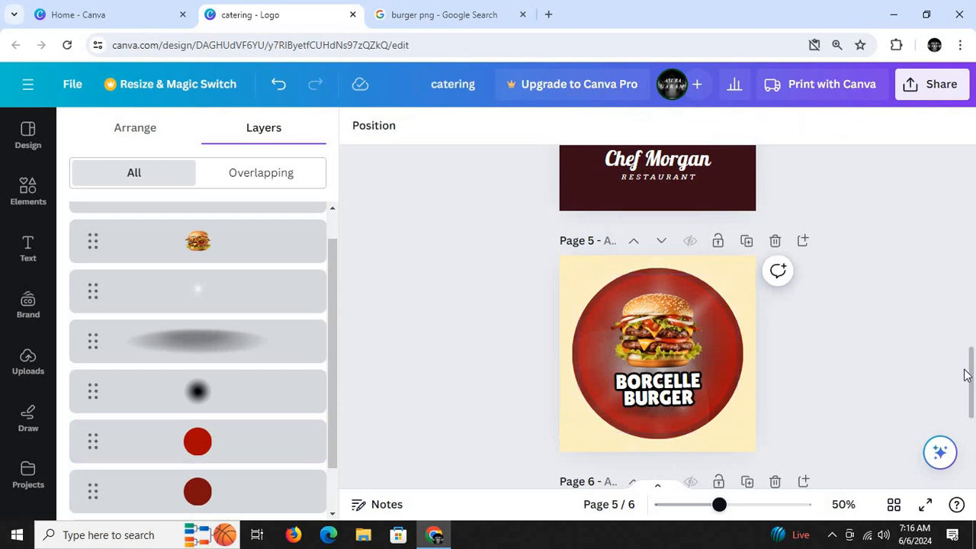
- Search the design elements for "shadow" and look through the shadow graphics
scroll(965, 373, down, 3)
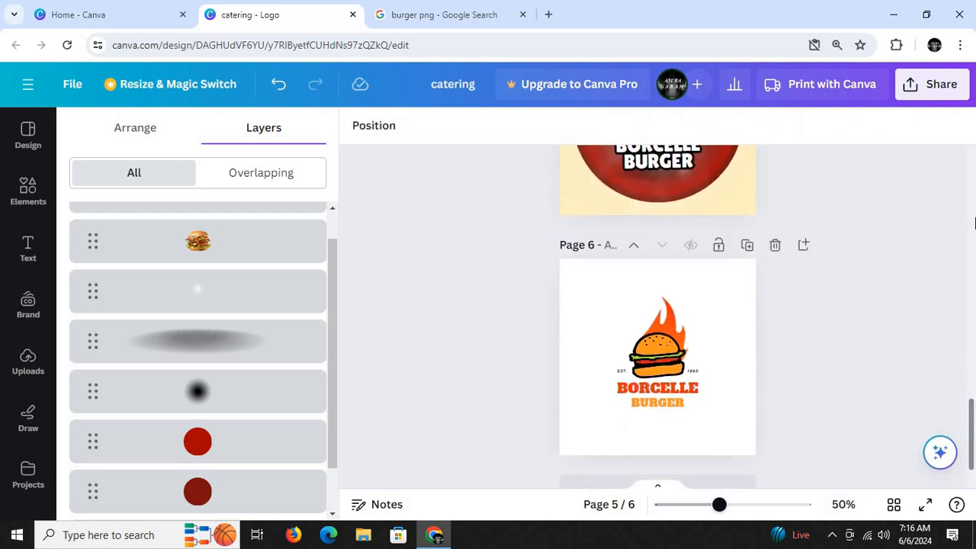
click(974, 222)
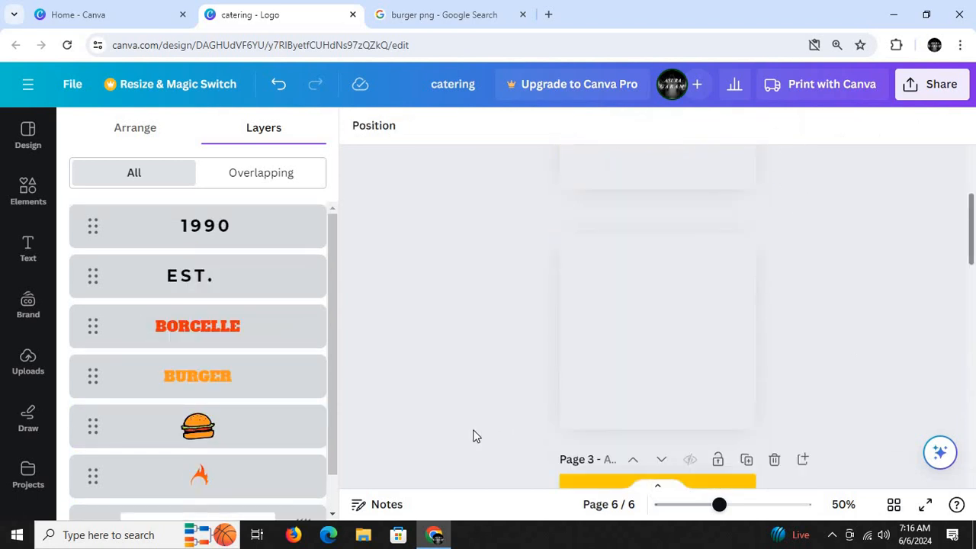
click(20, 189)
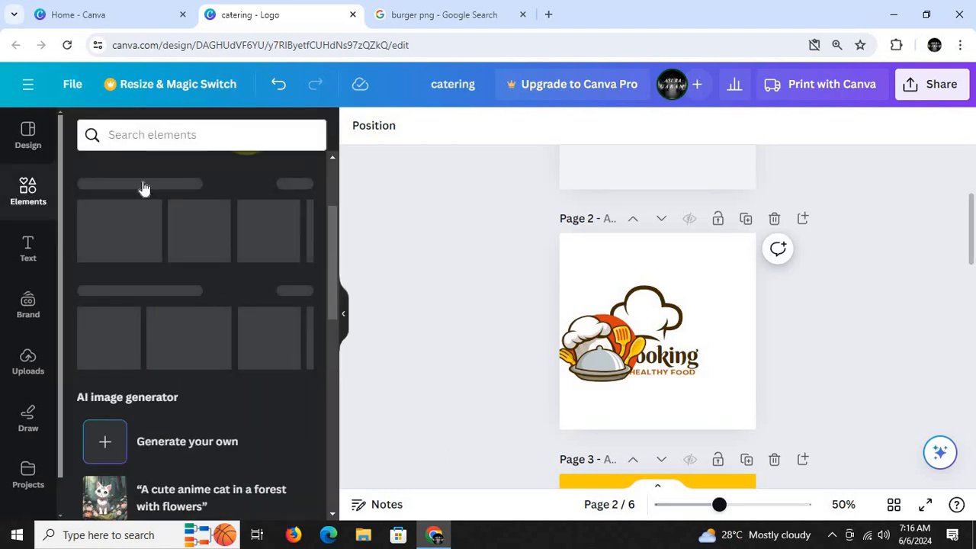
click(164, 133)
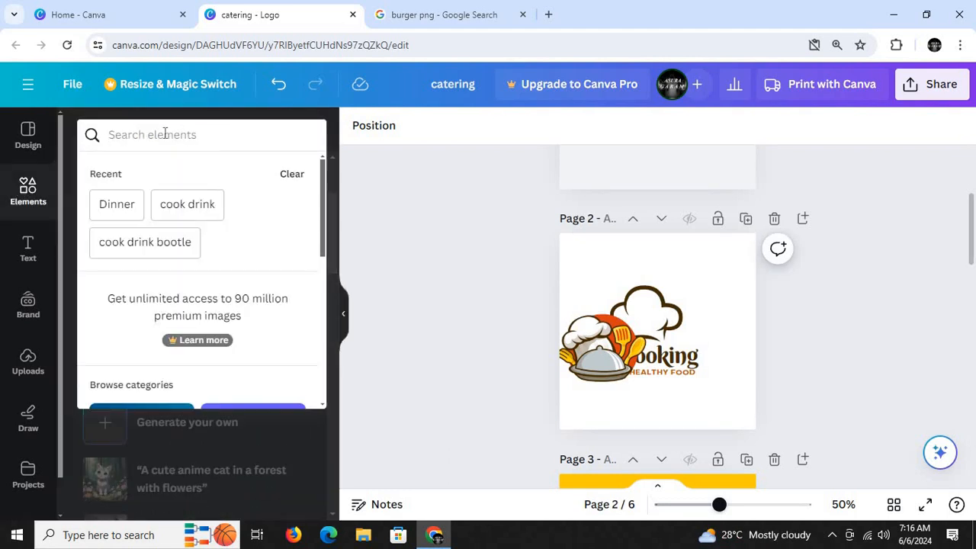
text(sh)
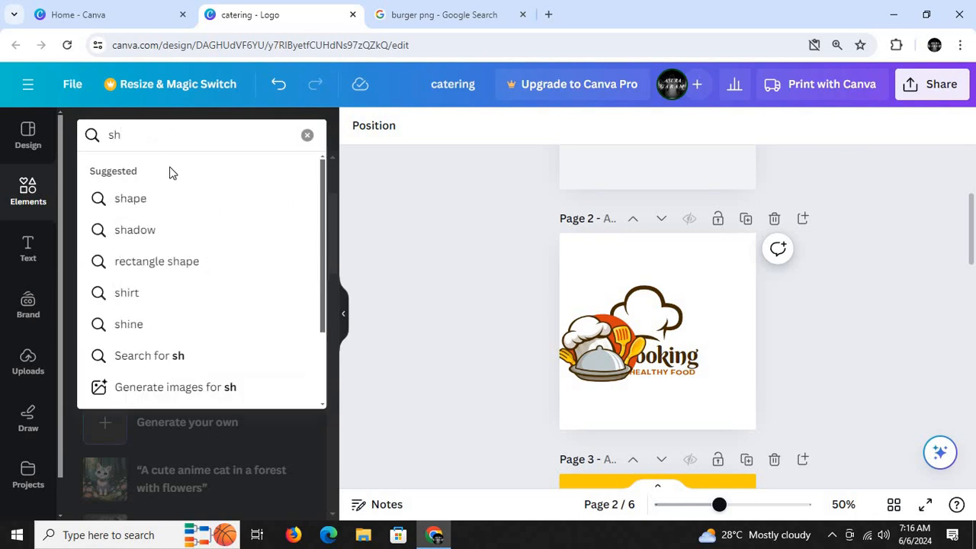
click(182, 230)
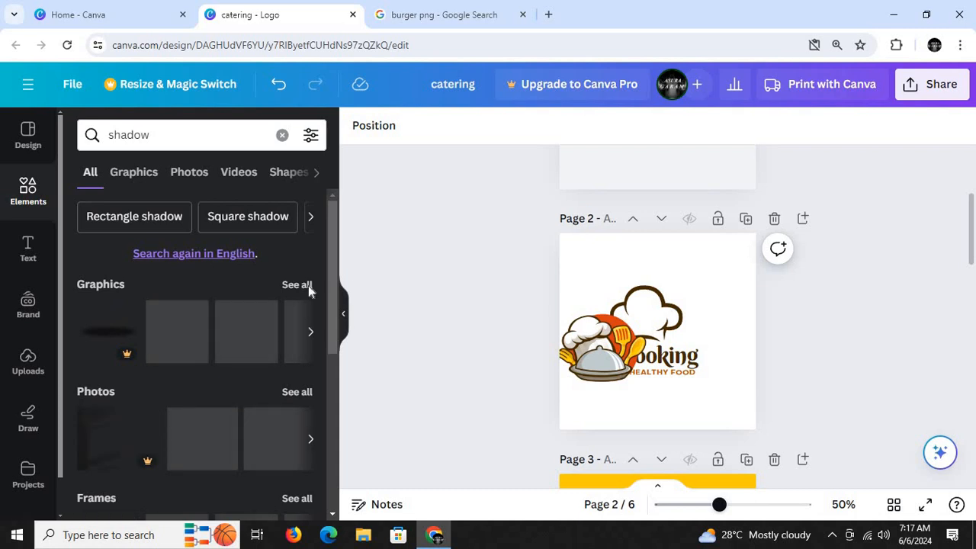
scroll(312, 293, down, 1)
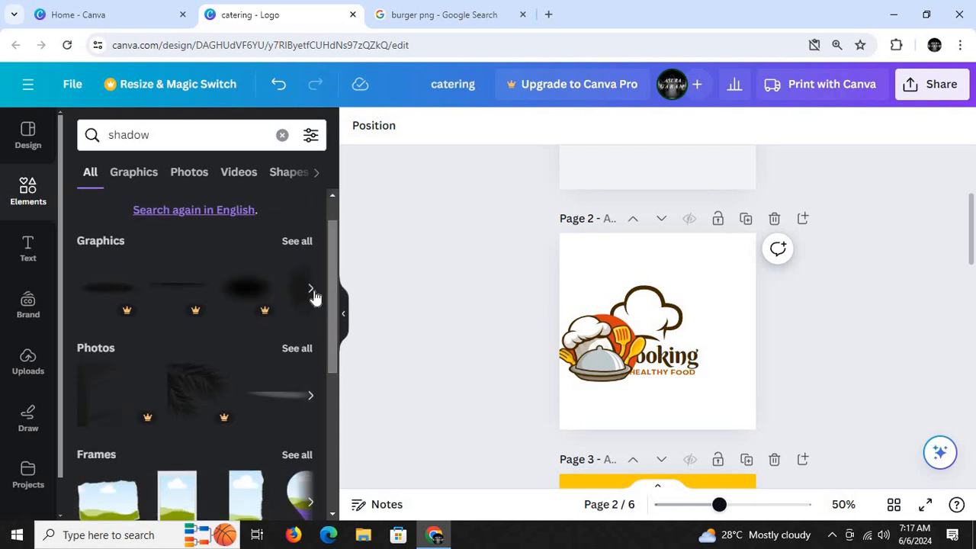
click(310, 292)
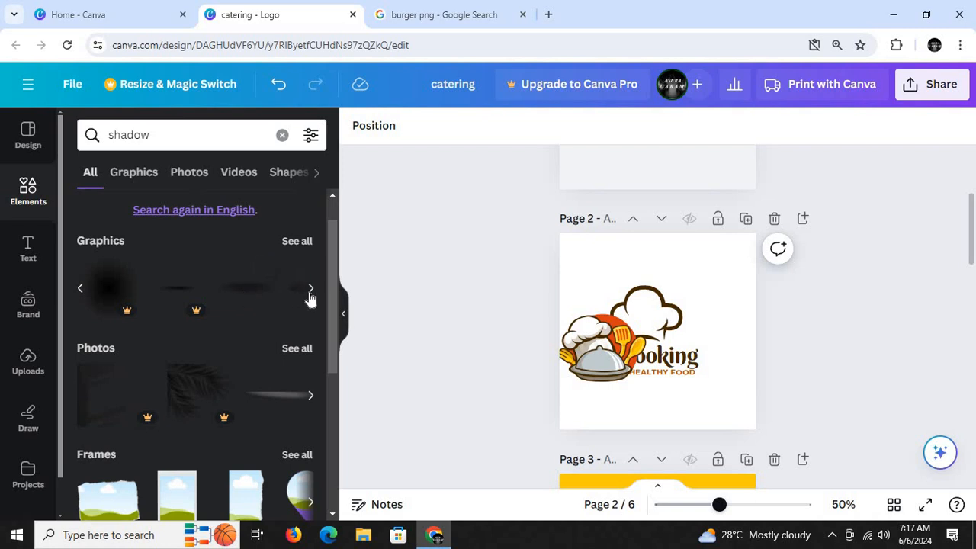
- Return to the burger logo template results from the open template's details and browse further templates
click(831, 534)
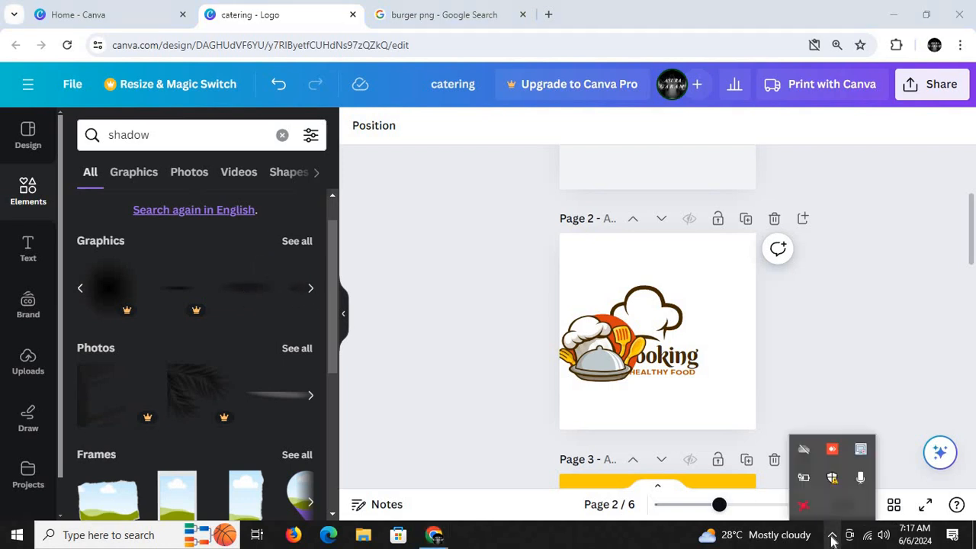
click(32, 142)
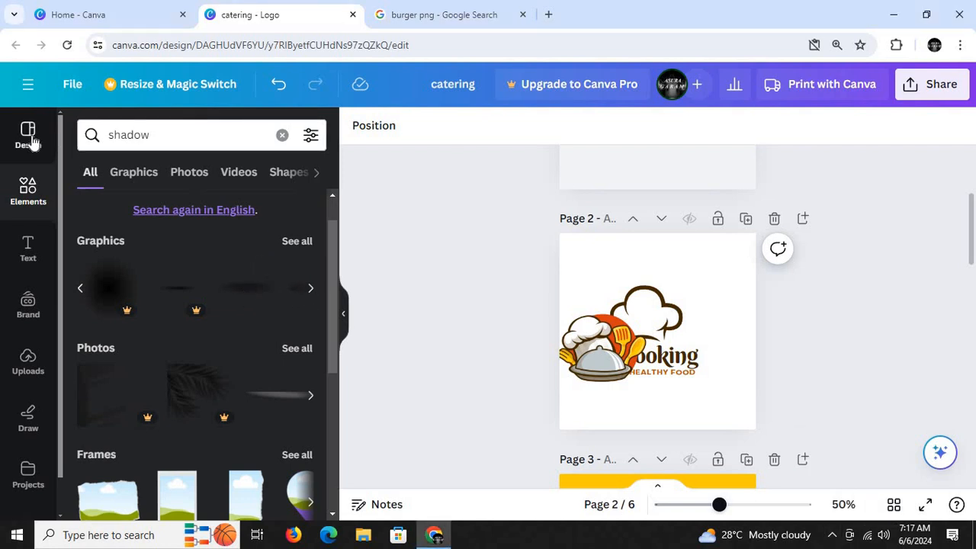
click(32, 143)
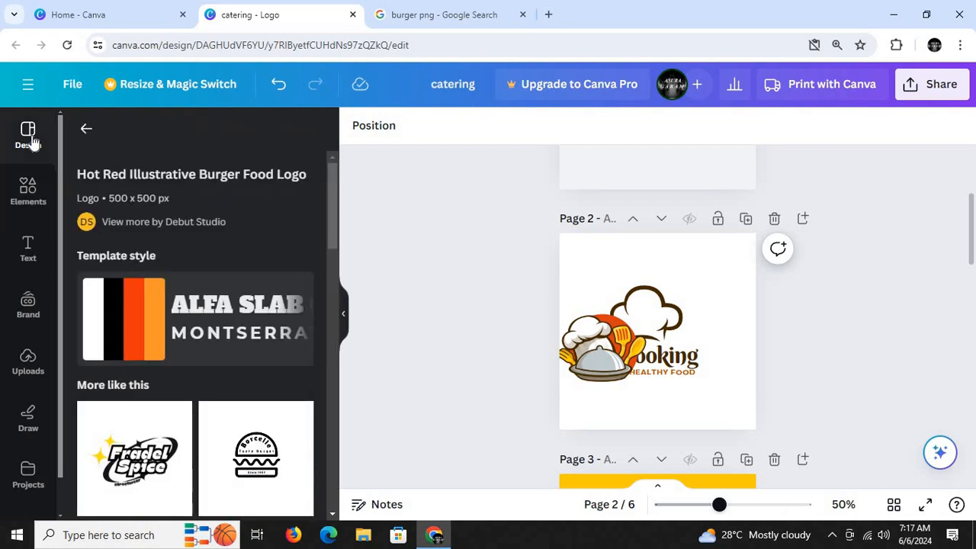
mouse_move(335, 227)
mouse_down()
mouse_move(334, 235)
mouse_move(338, 212)
mouse_up()
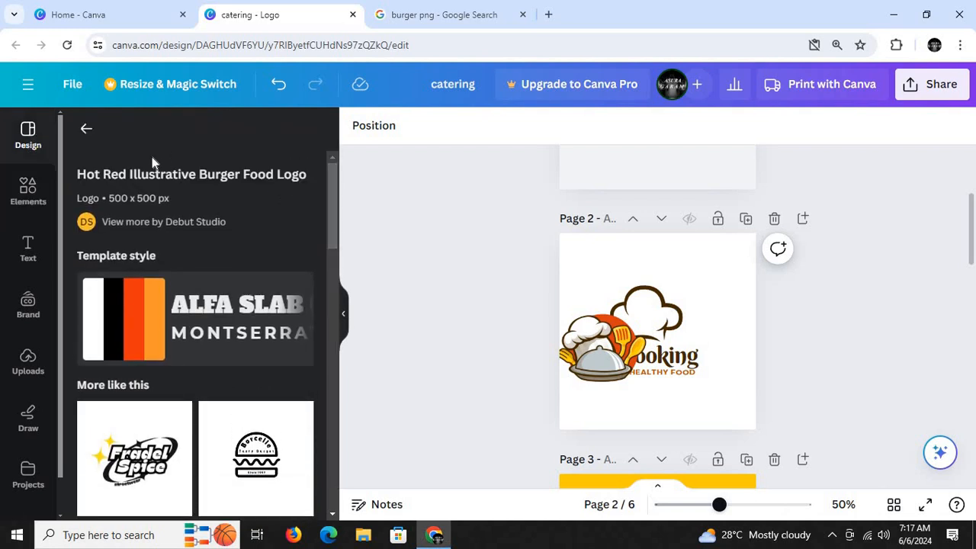
click(86, 128)
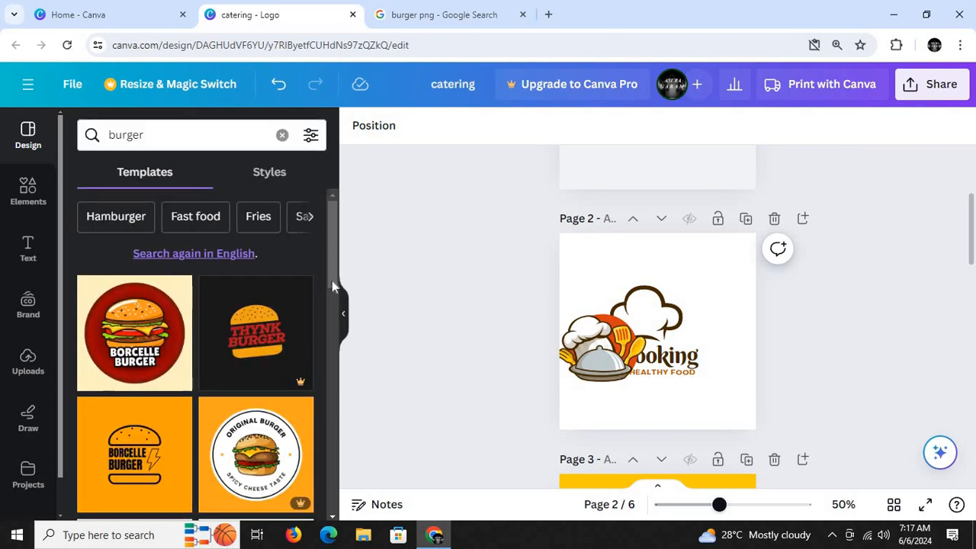
drag(330, 268, 335, 378)
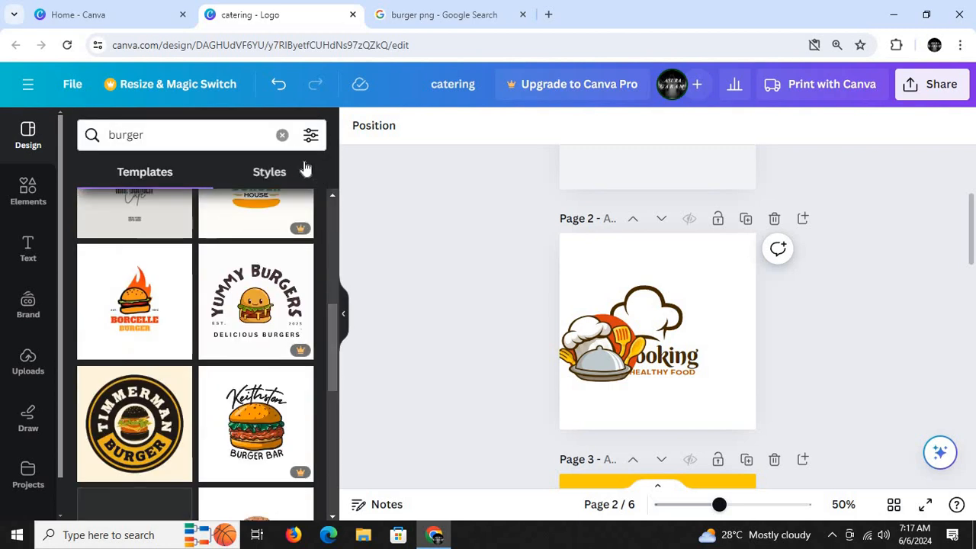
- Return to the Canva home page, enter "webb" in the template search and browse the suggested "webinar" templates
click(181, 6)
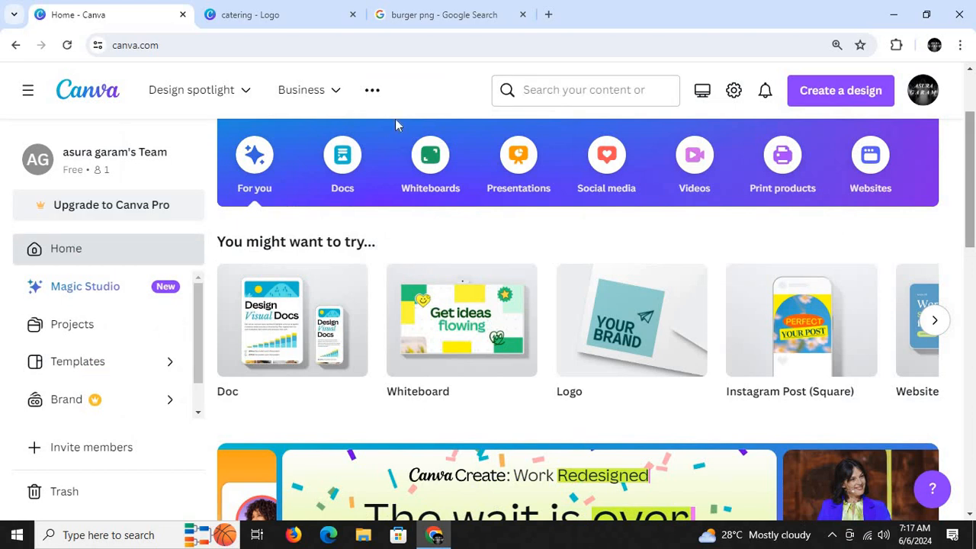
click(531, 91)
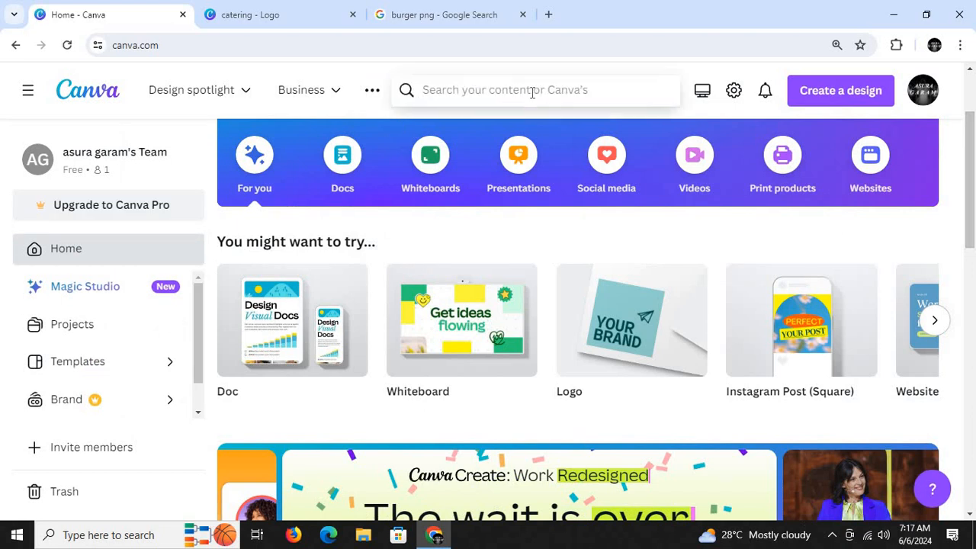
click(532, 90)
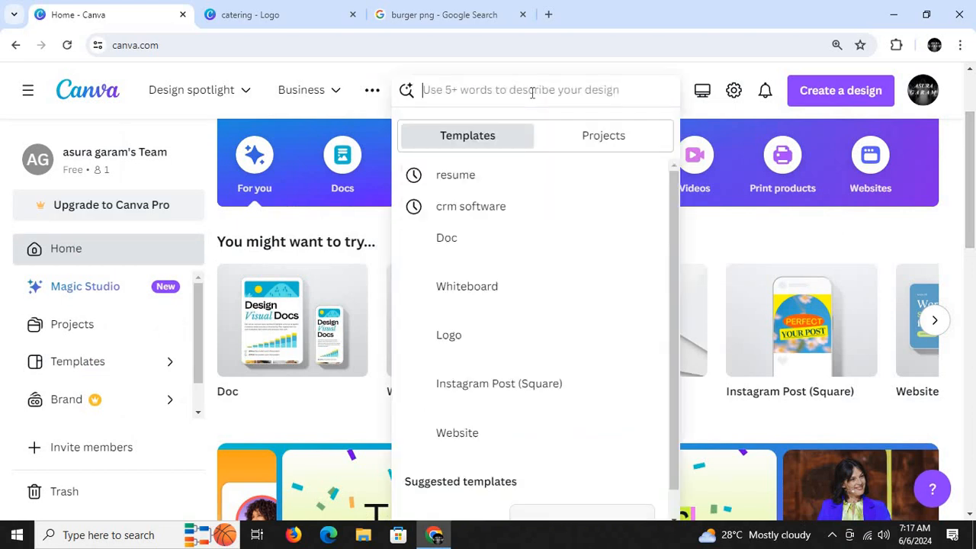
text(webb)
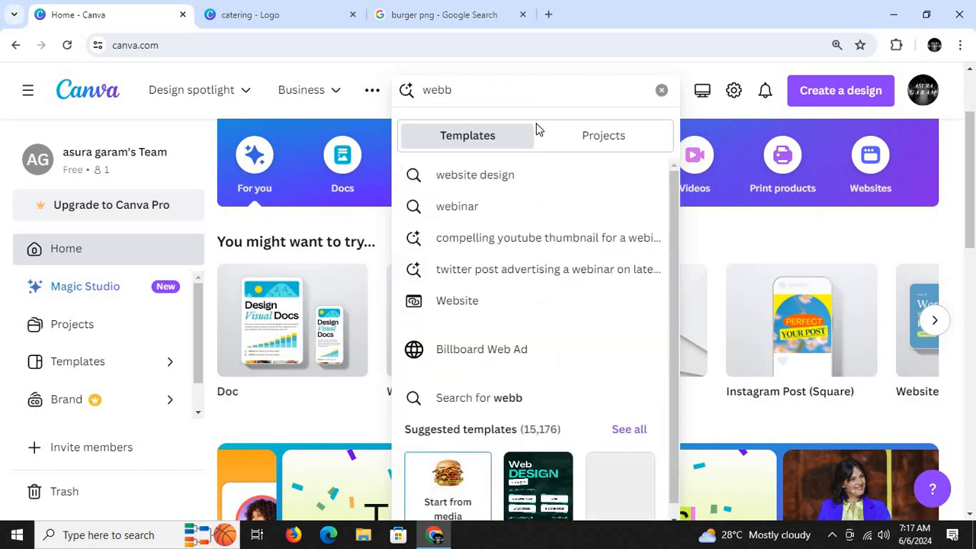
click(481, 210)
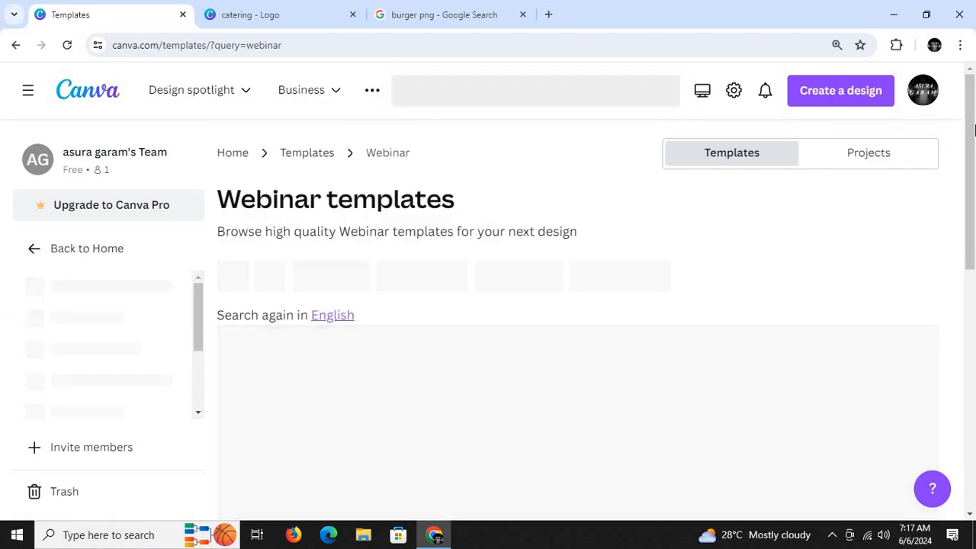
drag(973, 138, 973, 164)
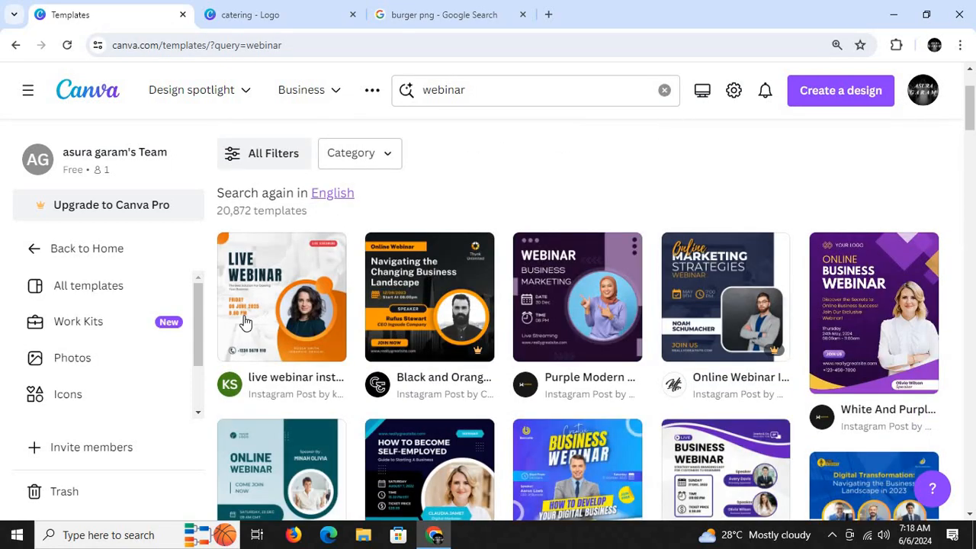
- Open the "live webinar instagram post" template for customising as a new design and inspect it close up
click(244, 323)
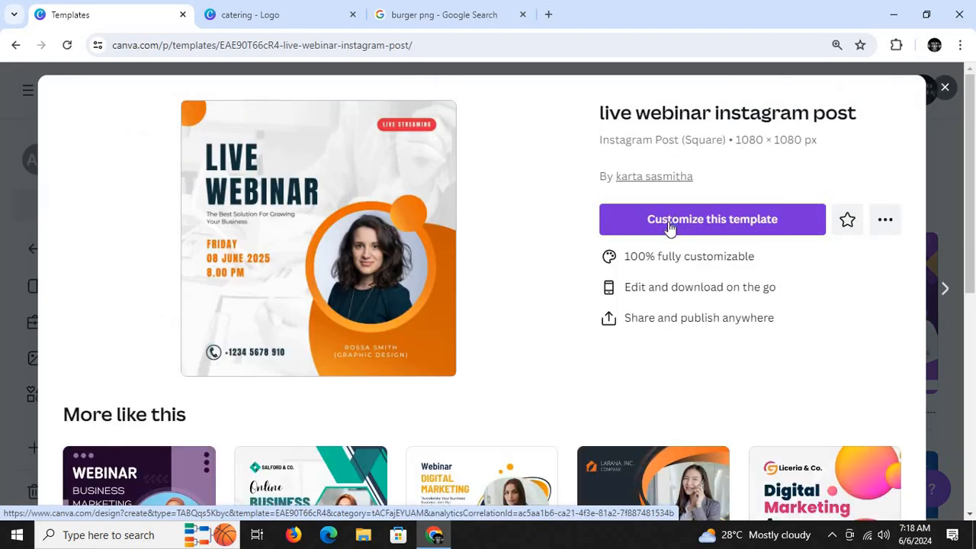
click(669, 221)
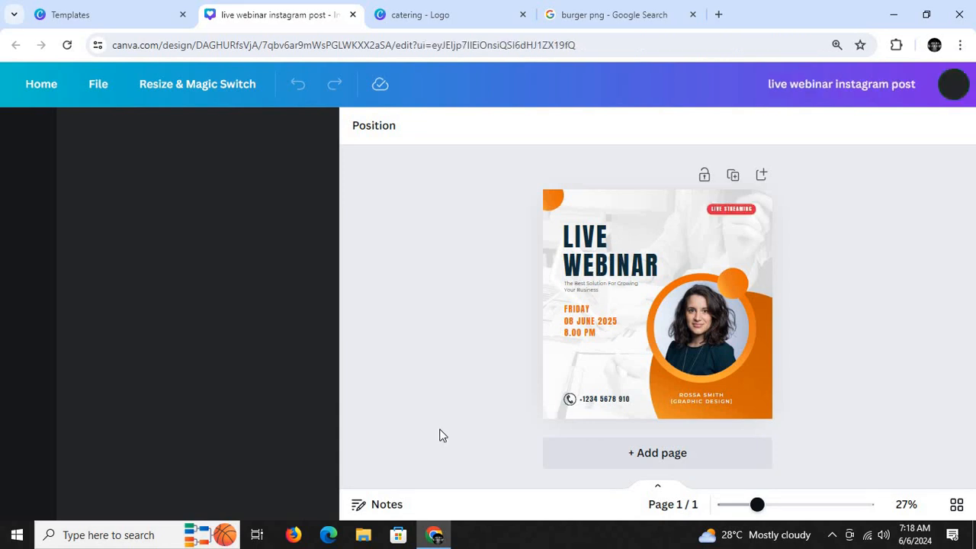
key(ctrl+plus)
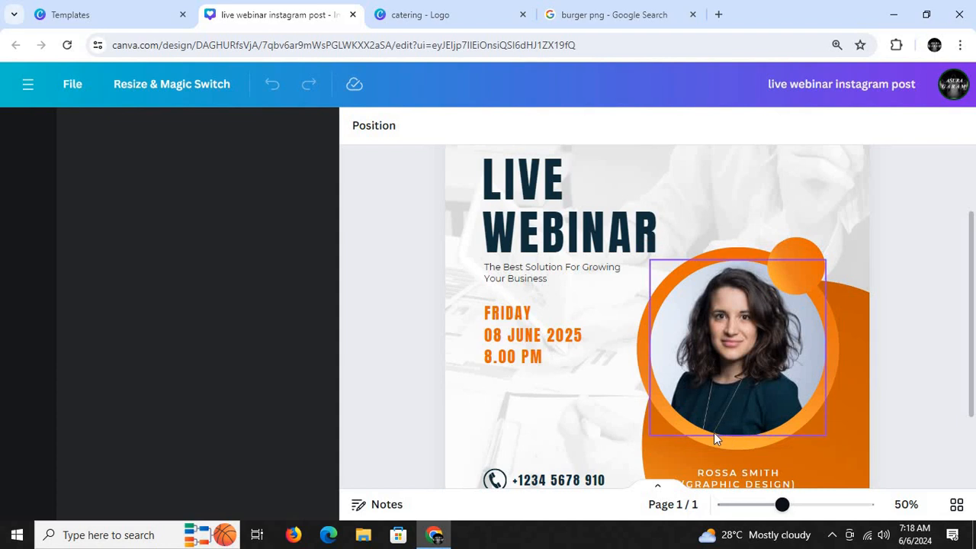
key(ctrl+minus)
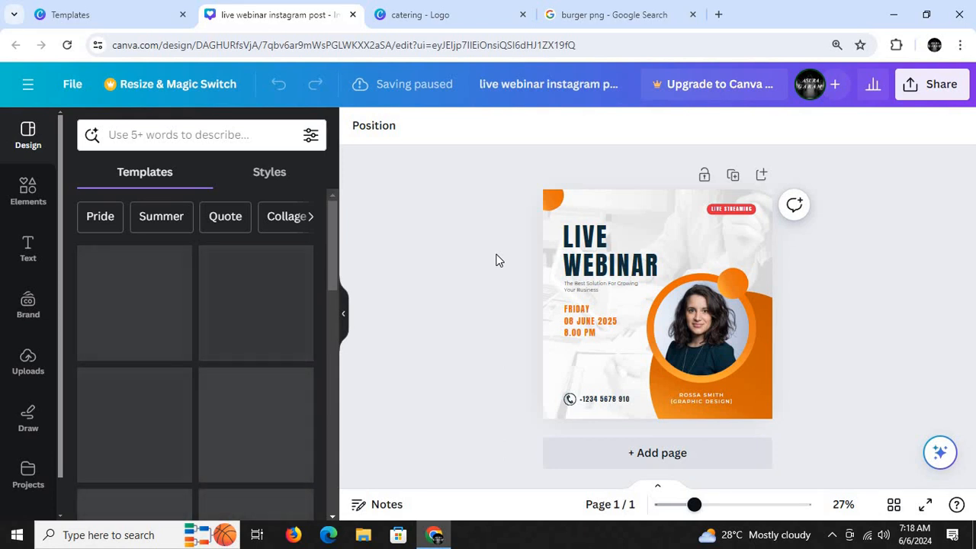
click(831, 536)
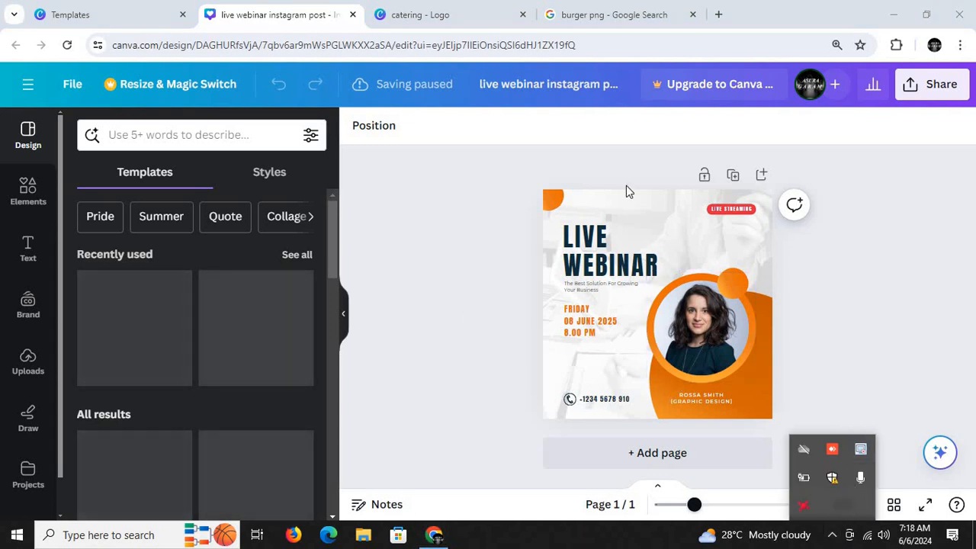
click(437, 167)
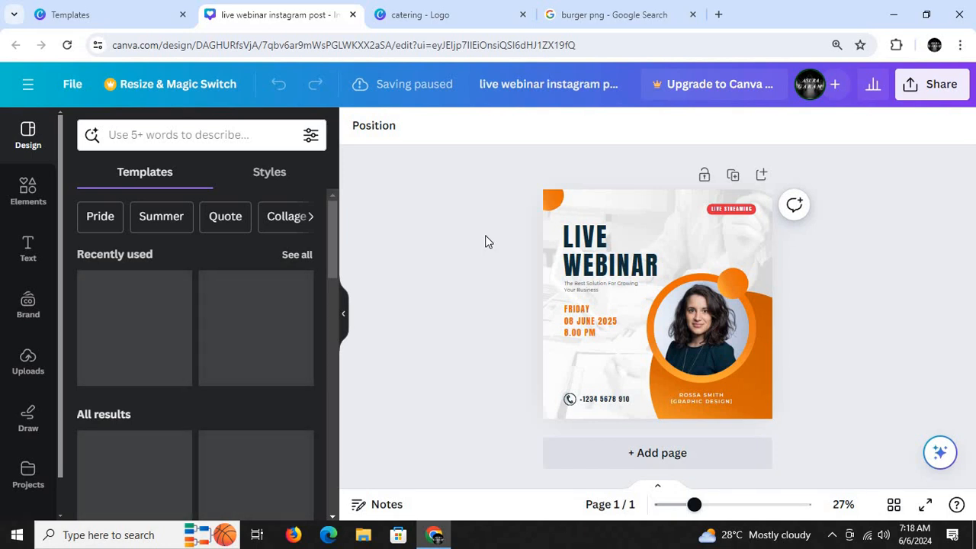
- Return to the webinar template results from the live webinar template's details and browse further templates
click(112, 11)
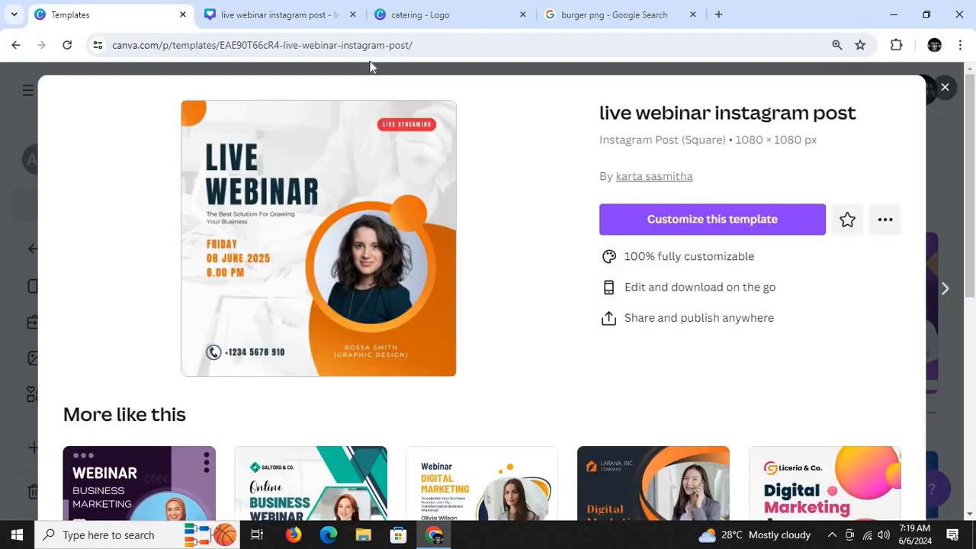
click(944, 90)
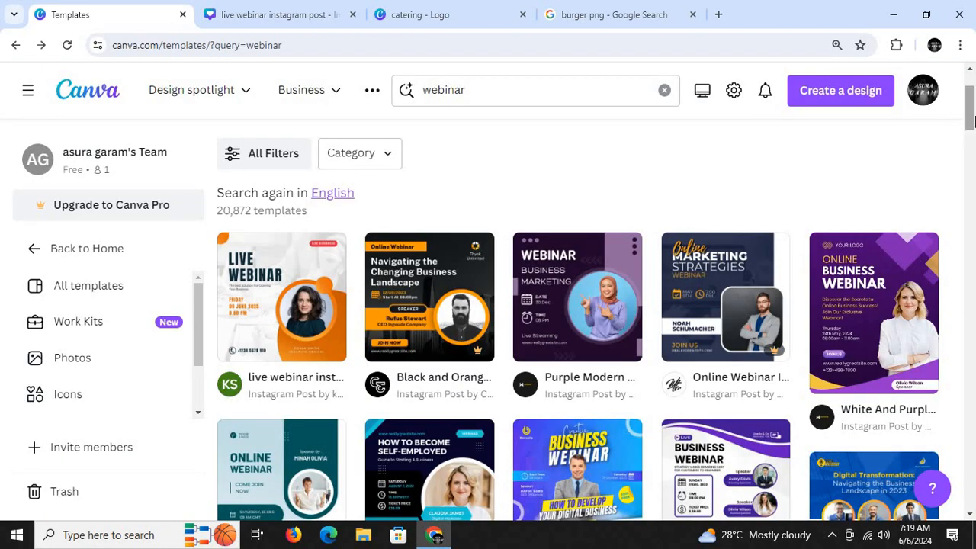
drag(972, 122, 974, 151)
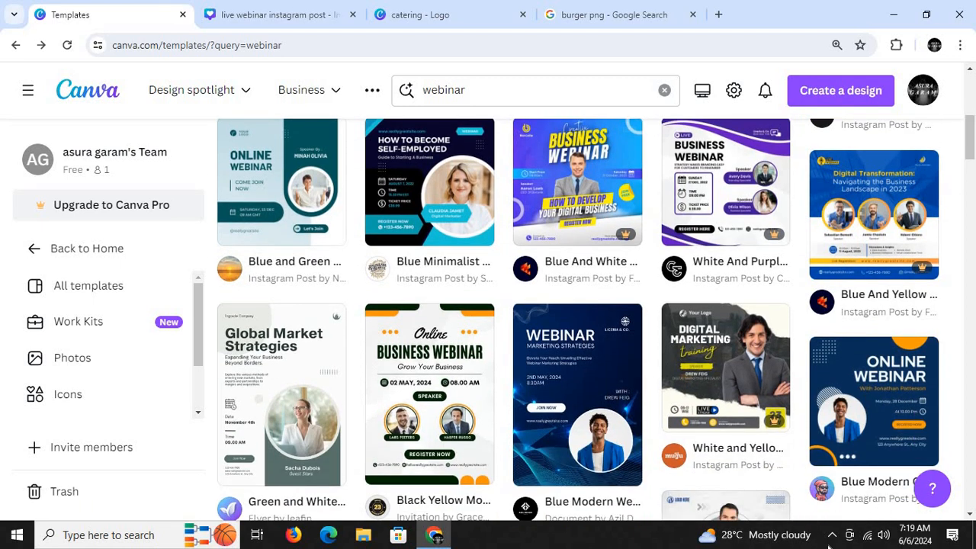
click(832, 535)
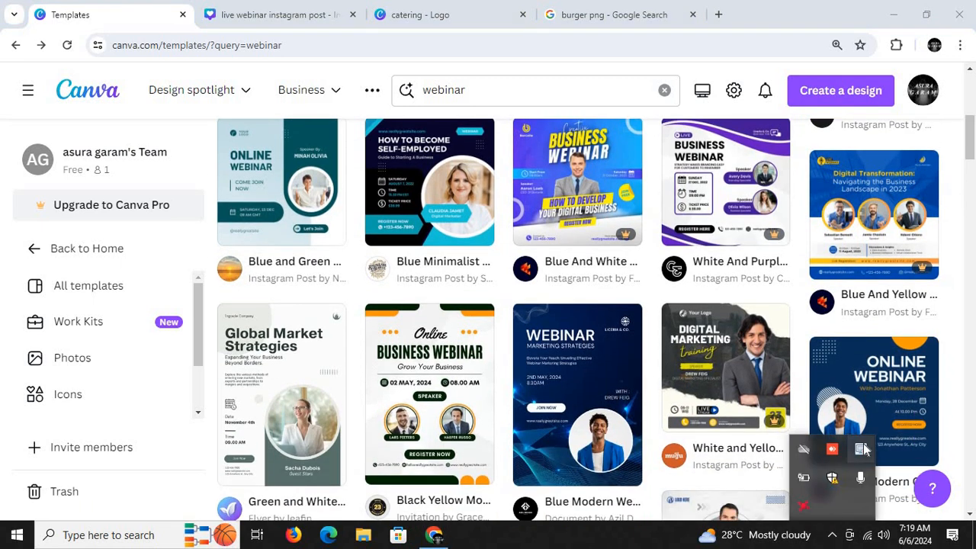